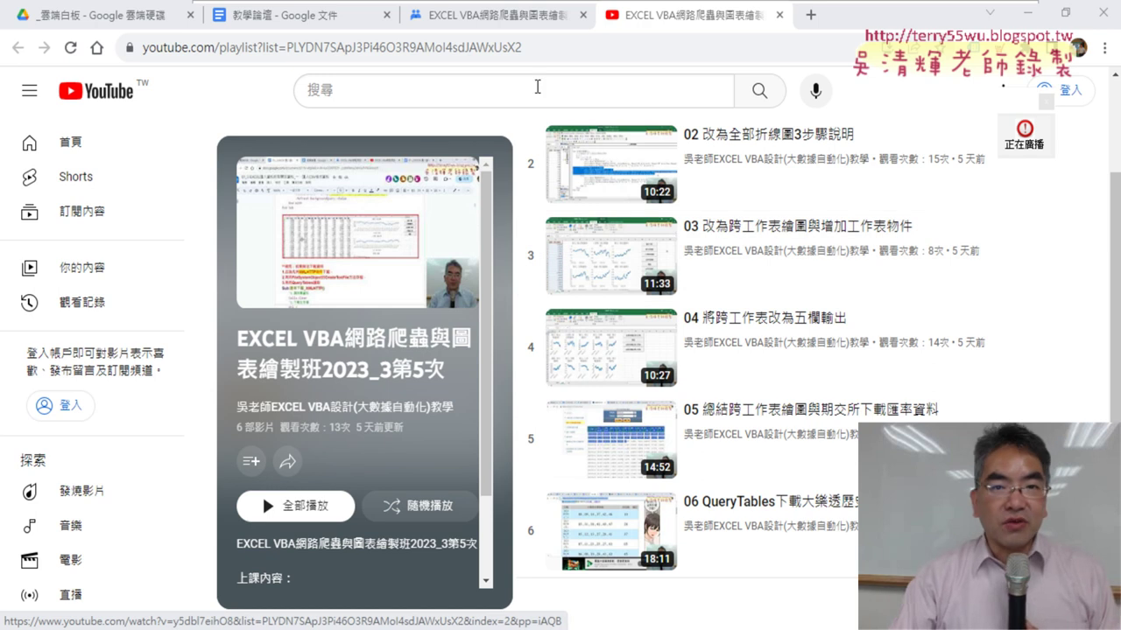
Highlight 六個按鈕與跨工作表 in lesson item 01 of the fifth-class post, then move to the 教學論壇 document.
{"action": "left_click", "coordinate": [493, 25]}
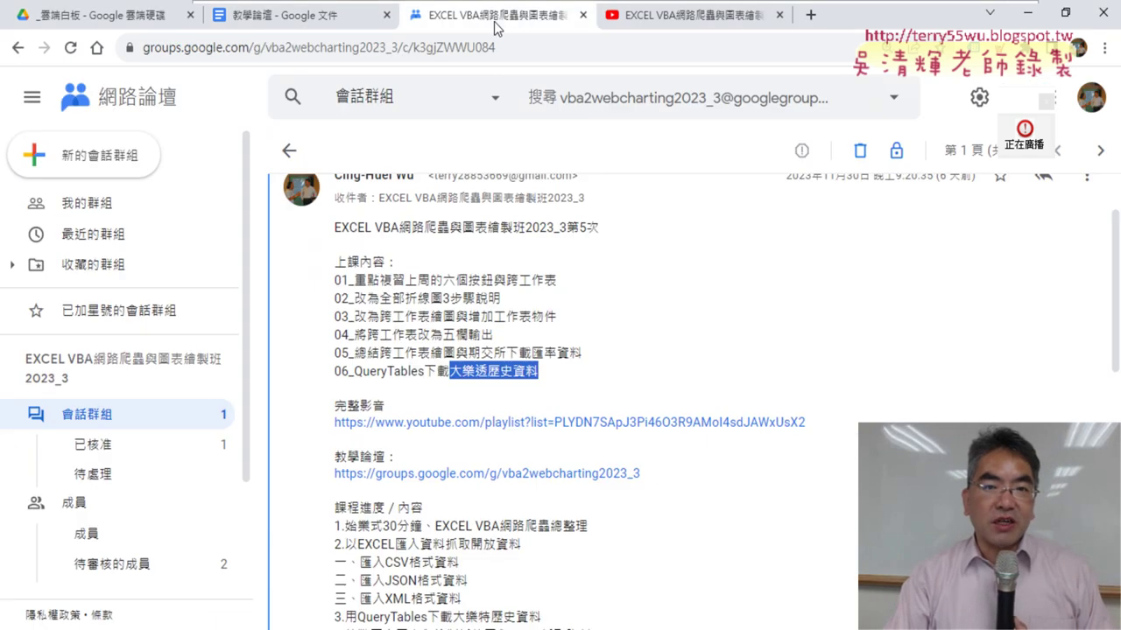
{"action": "left_click", "coordinate": [590, 362]}
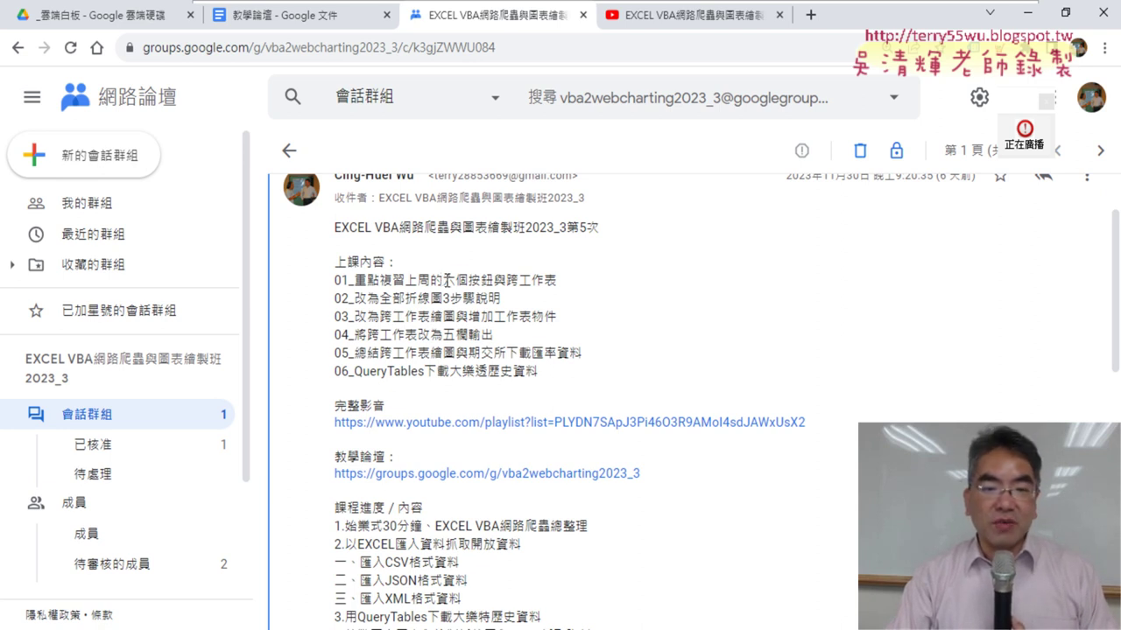
{"action": "left_click_drag", "start_coordinate": [448, 281], "coordinate": [555, 281]}
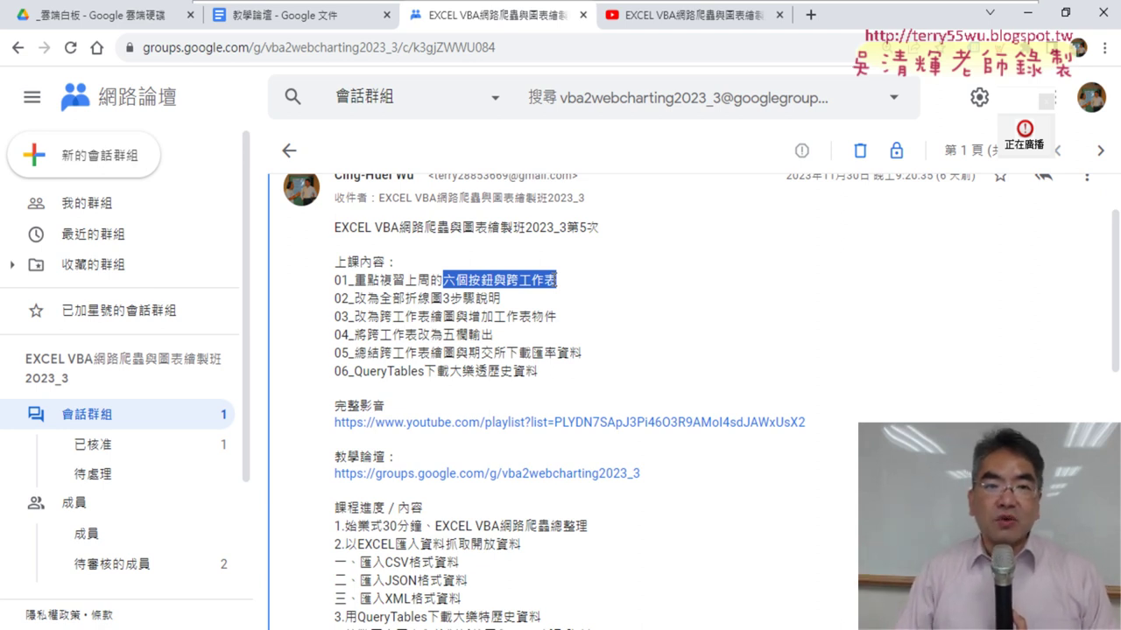
{"action": "left_click", "coordinate": [278, 15]}
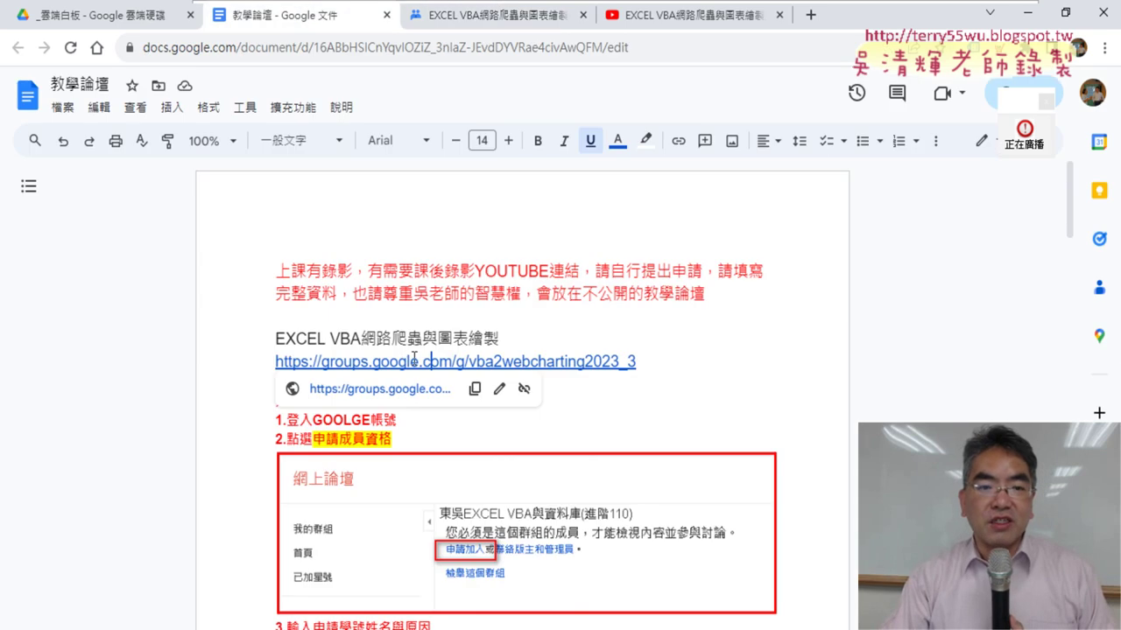
Open the 01_以EXCEL匯入資料抓取開放資料_一、匯入CSV格式資料 document from the _雲端白板 folder.
{"action": "left_click", "coordinate": [112, 15]}
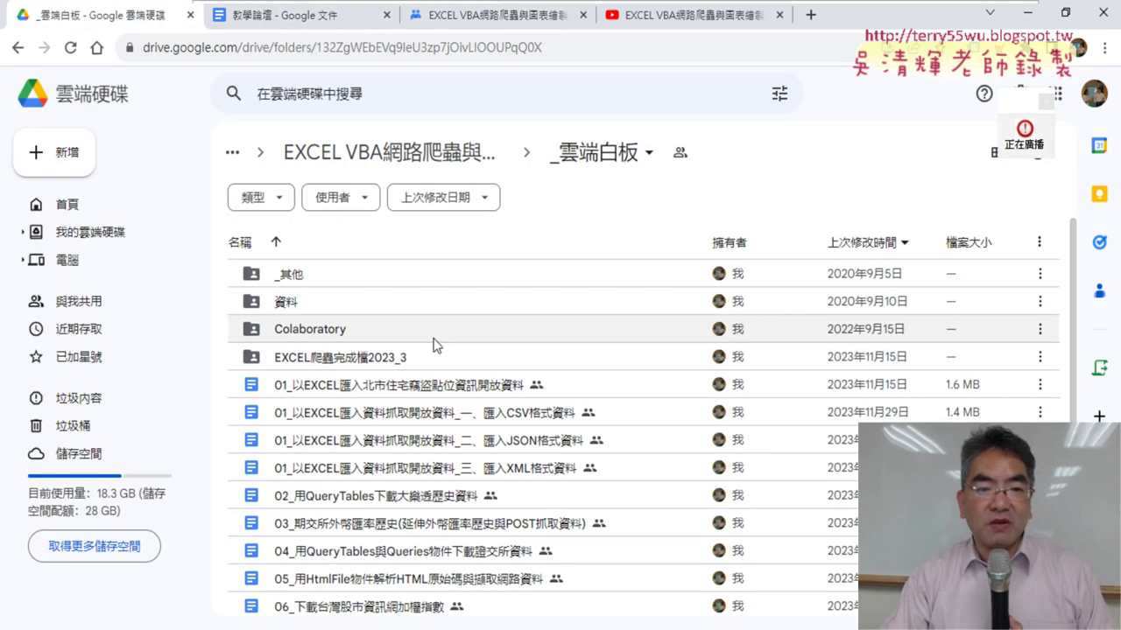
{"action": "scroll", "coordinate": [428, 349], "scroll_direction": "down", "scroll_amount": 2}
{"action": "scroll", "coordinate": [473, 343], "scroll_direction": "up", "scroll_amount": 1}
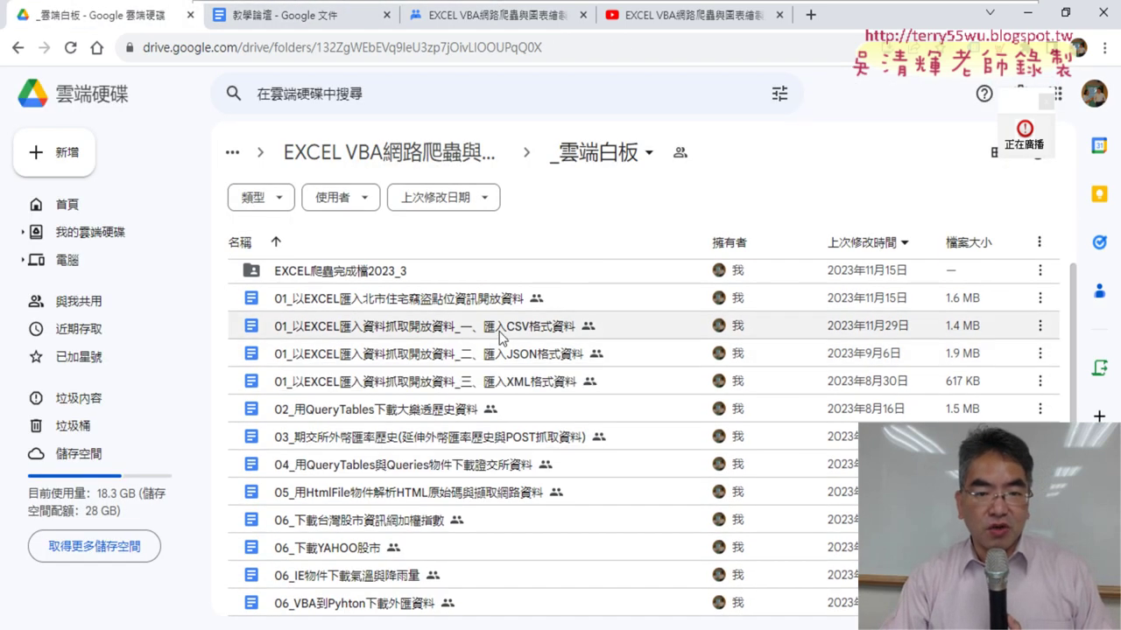
{"action": "double_click", "coordinate": [502, 339]}
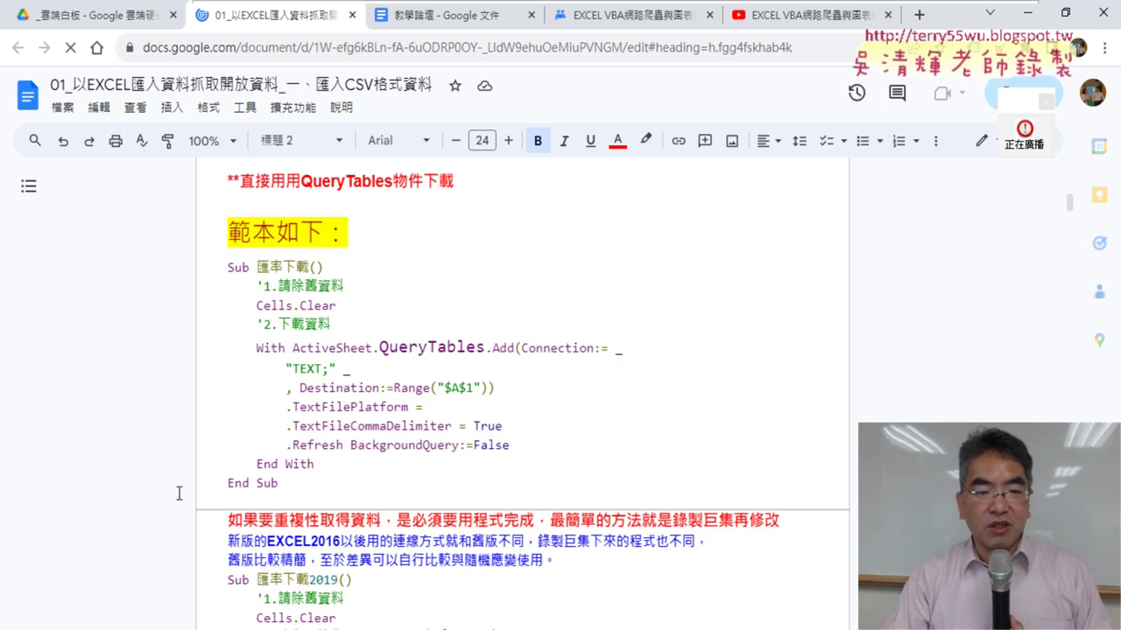
Highlight the sample macro, then QueryTables and ActiveSheet. in its With line.
{"action": "left_click_drag", "start_coordinate": [295, 487], "coordinate": [227, 266]}
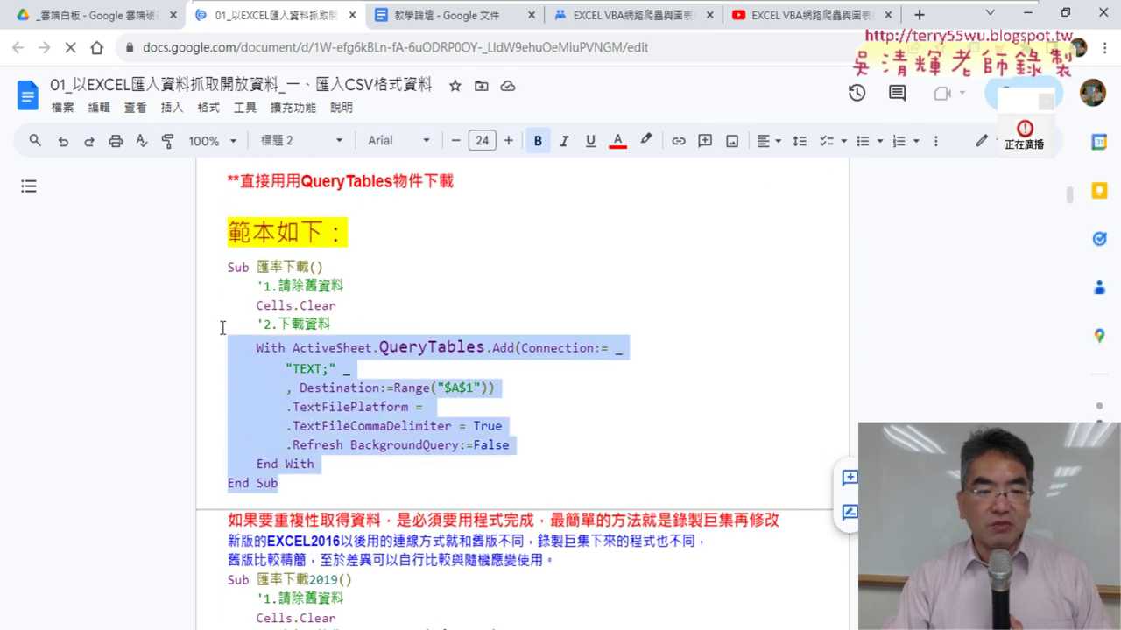
{"action": "left_click", "coordinate": [421, 361]}
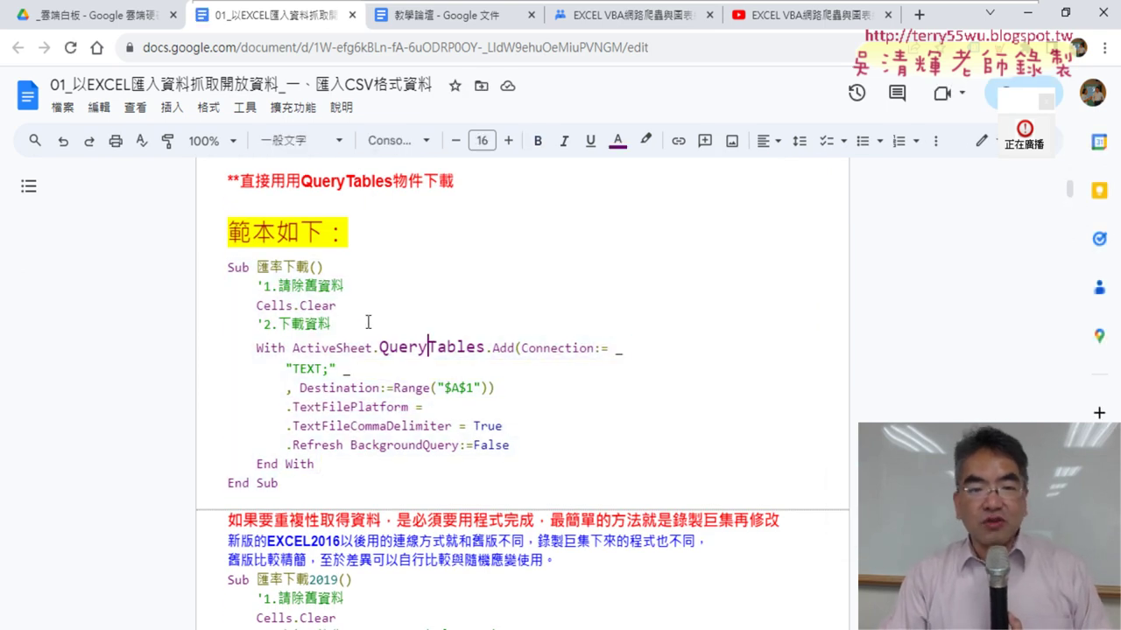
{"action": "left_click_drag", "start_coordinate": [379, 348], "coordinate": [485, 348]}
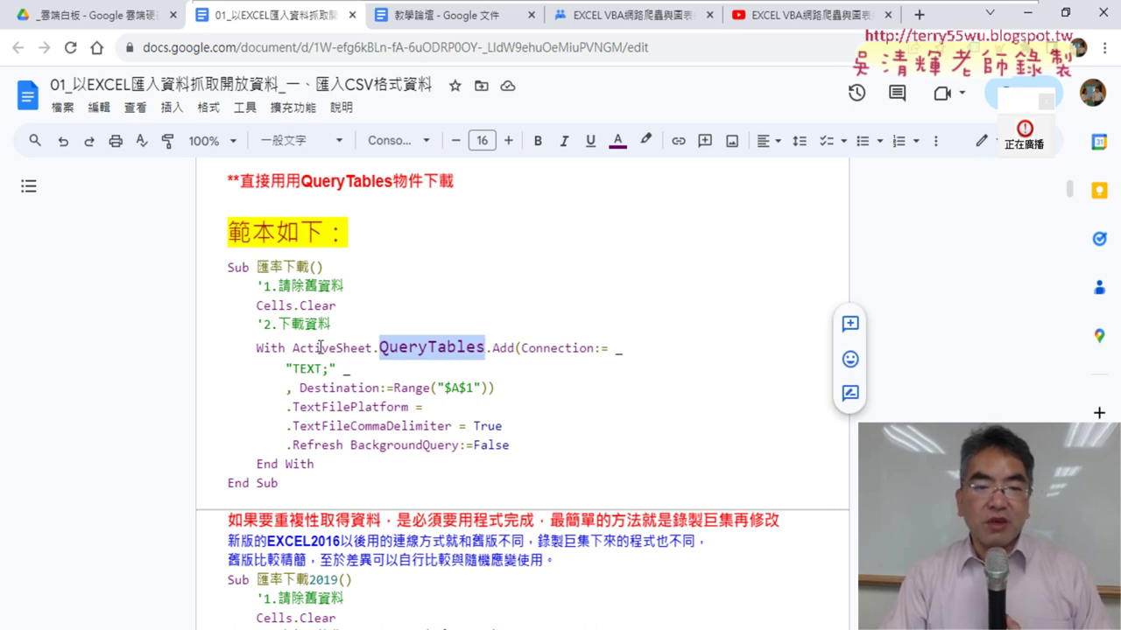
{"action": "left_click_drag", "start_coordinate": [293, 347], "coordinate": [379, 348]}
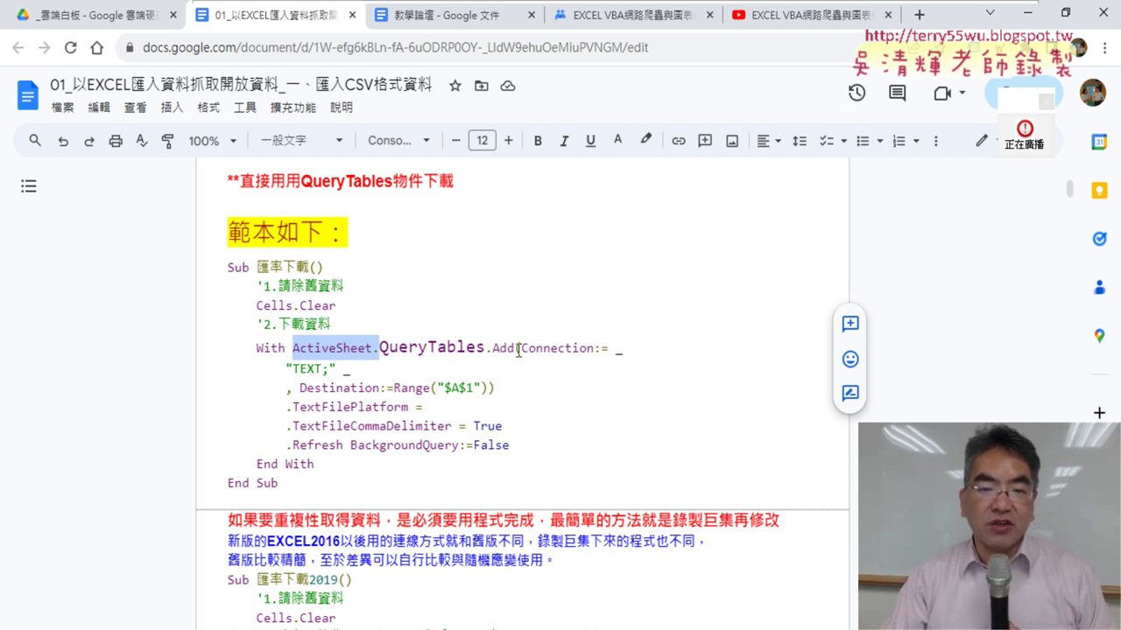
{"action": "left_click", "coordinate": [328, 368]}
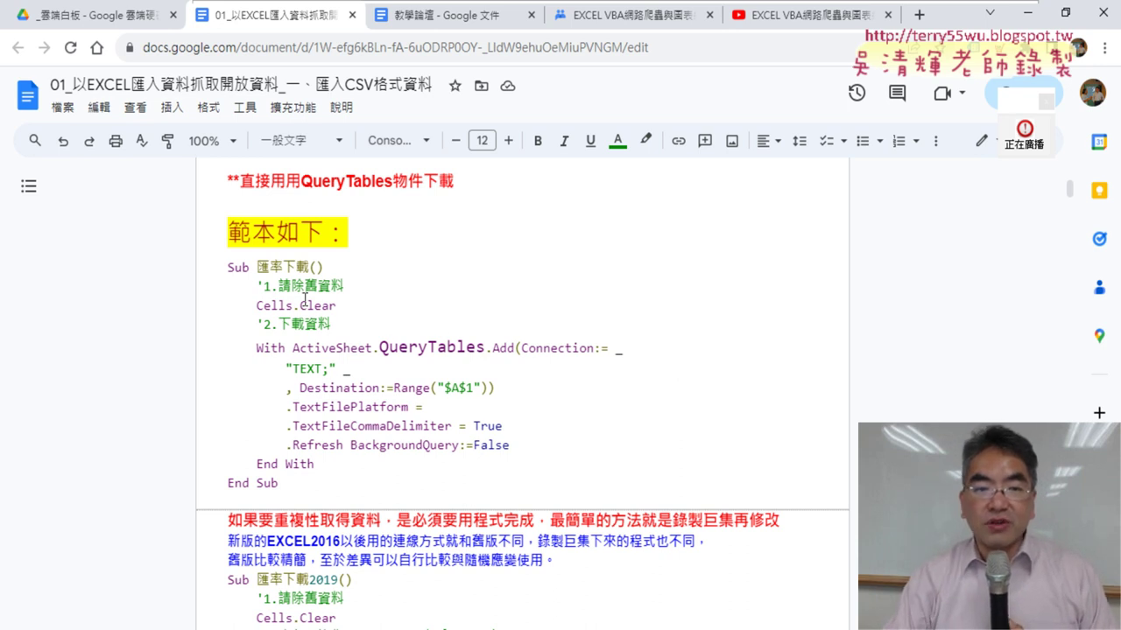
Select the sample macro from Sub to End Sub, then go back to the fifth-class post.
{"action": "left_click_drag", "start_coordinate": [228, 270], "coordinate": [315, 480]}
{"action": "left_click", "coordinate": [332, 371]}
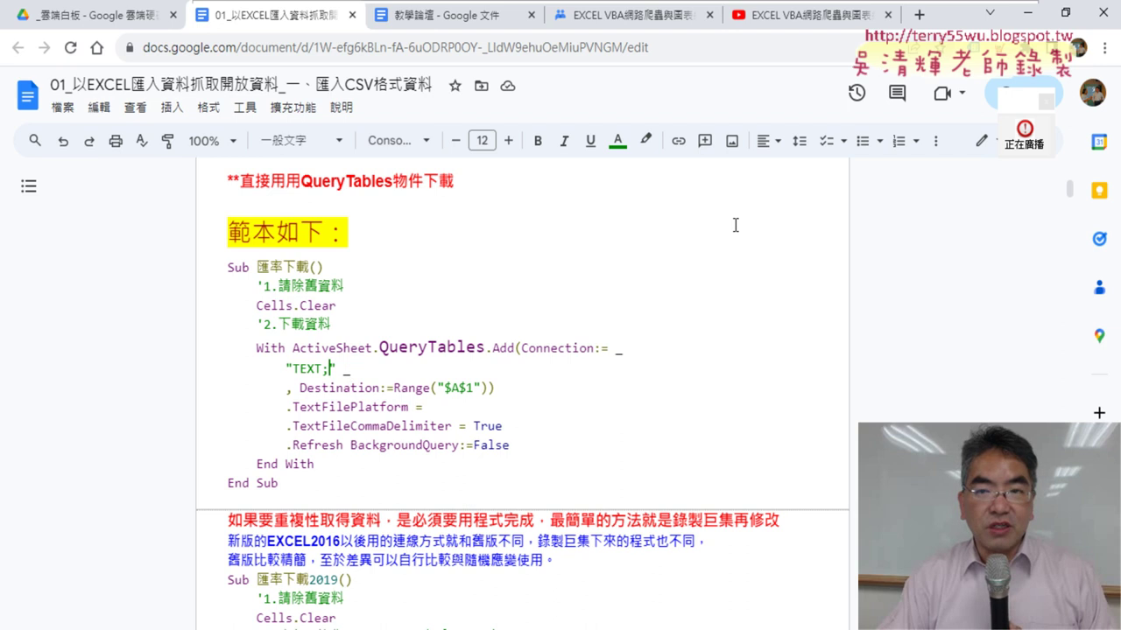
{"action": "left_click", "coordinate": [593, 19]}
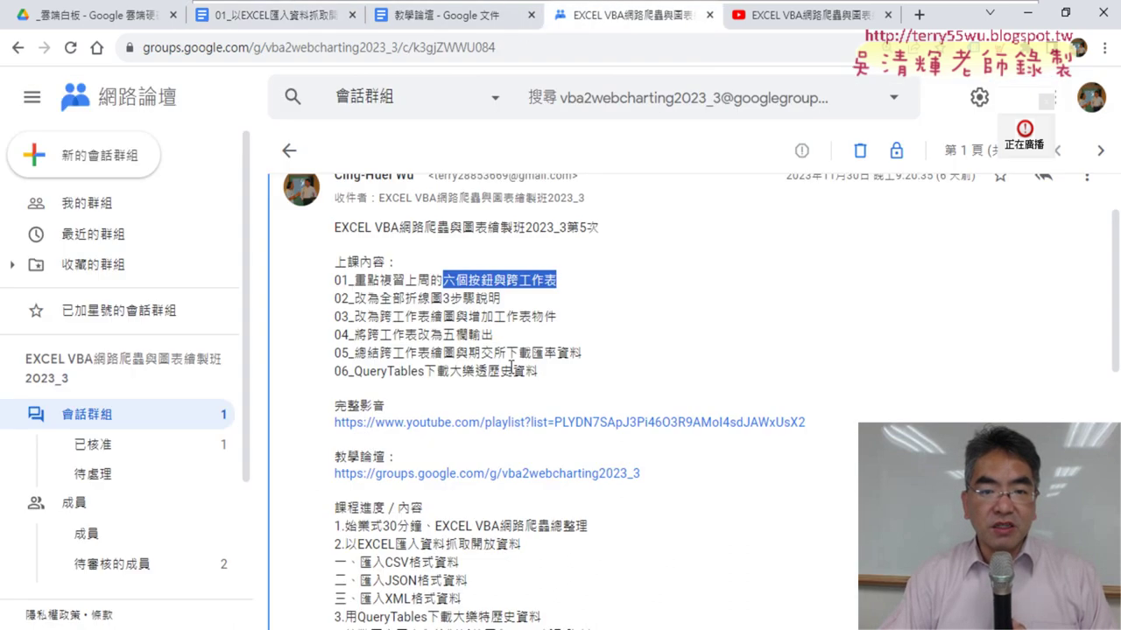
Highlight 跨工作表 in lesson item 01 and 全部折線圖3 in lesson item 02.
{"action": "left_click", "coordinate": [473, 289]}
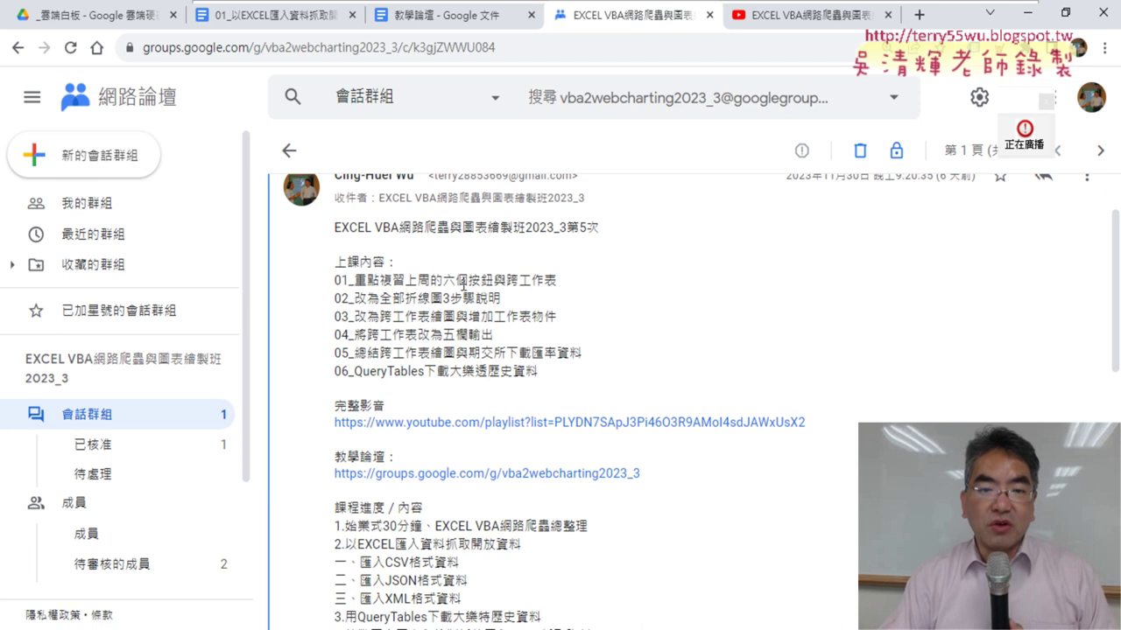
{"action": "left_click_drag", "start_coordinate": [506, 280], "coordinate": [557, 280]}
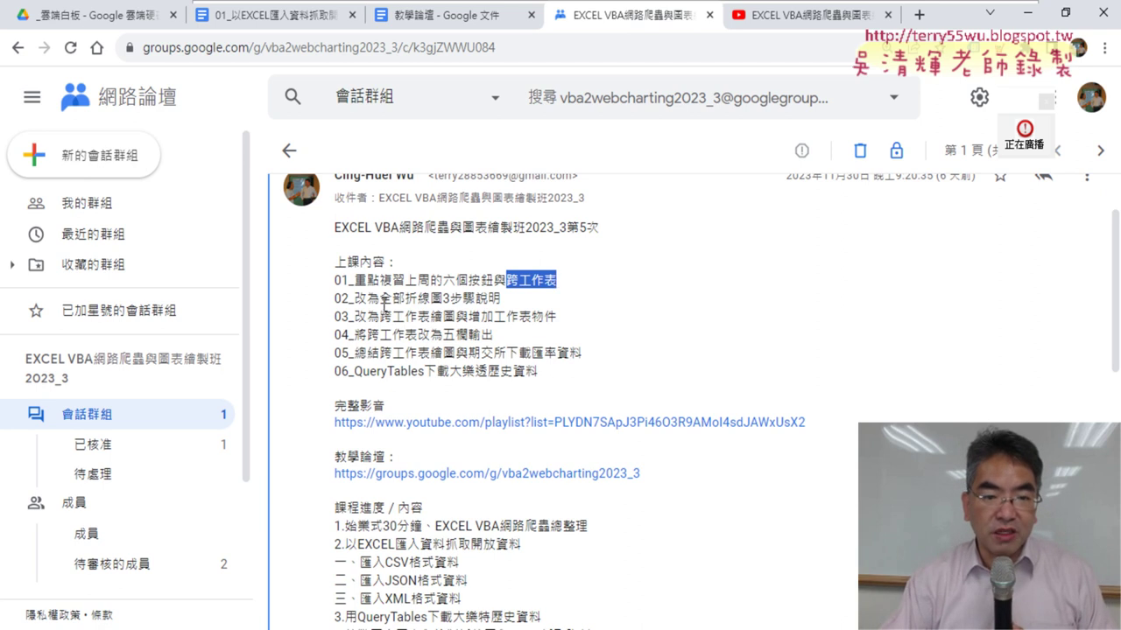
{"action": "left_click_drag", "start_coordinate": [381, 302], "coordinate": [450, 302]}
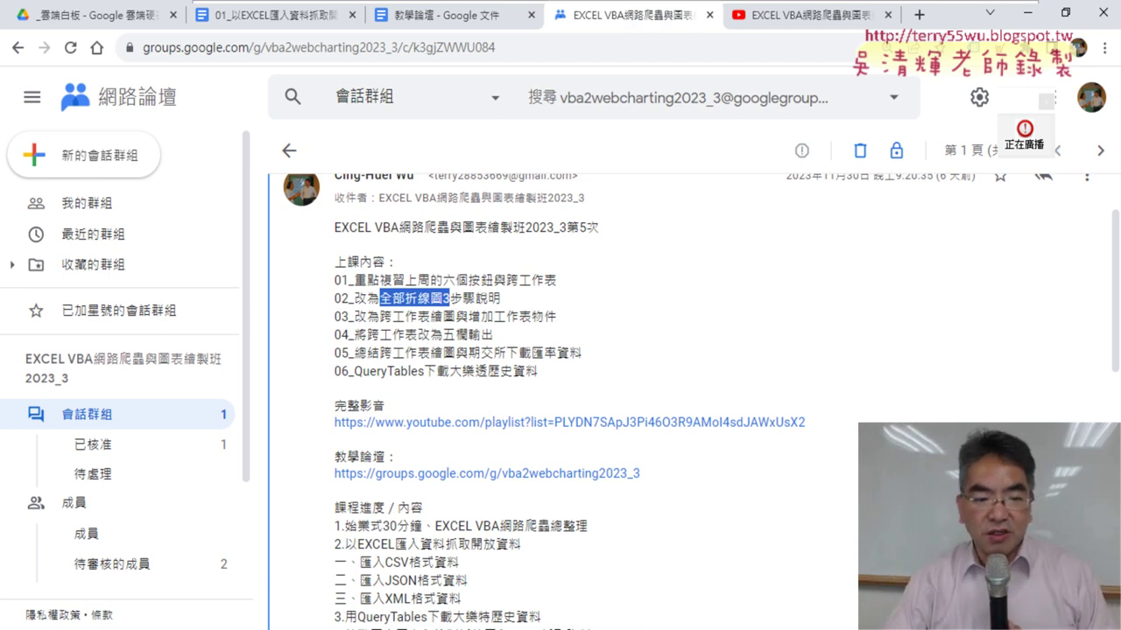
Delete and redraw the exchange-rate charts, first as four, then as six smaller line charts.
{"action": "key", "text": "alt+Tab"}
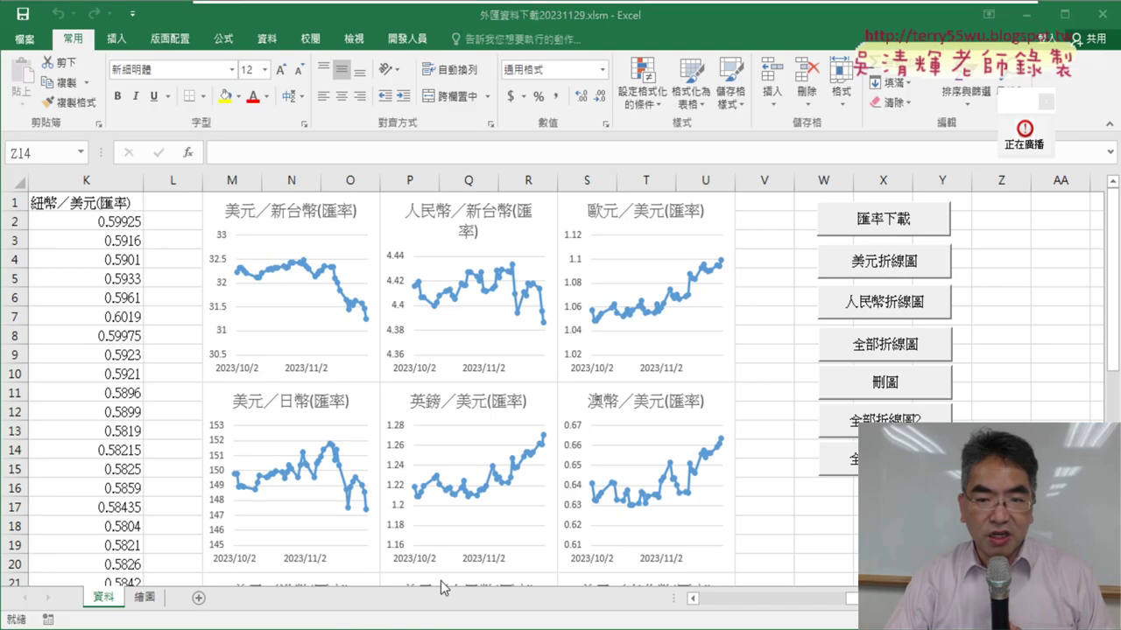
{"action": "left_click", "coordinate": [903, 385]}
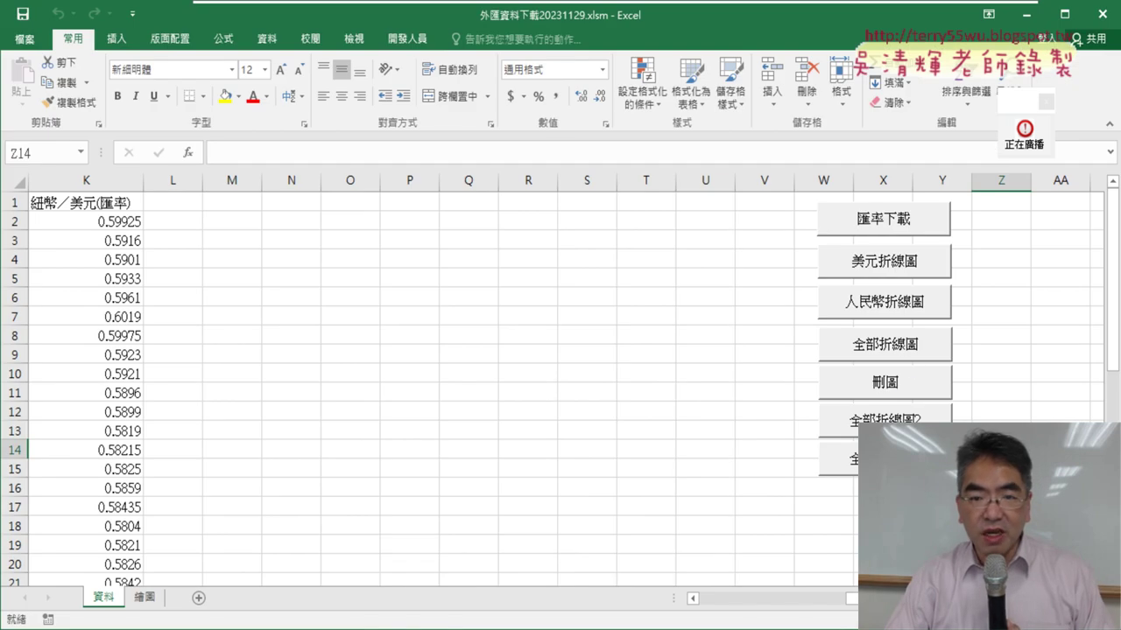
{"action": "left_click", "coordinate": [884, 419]}
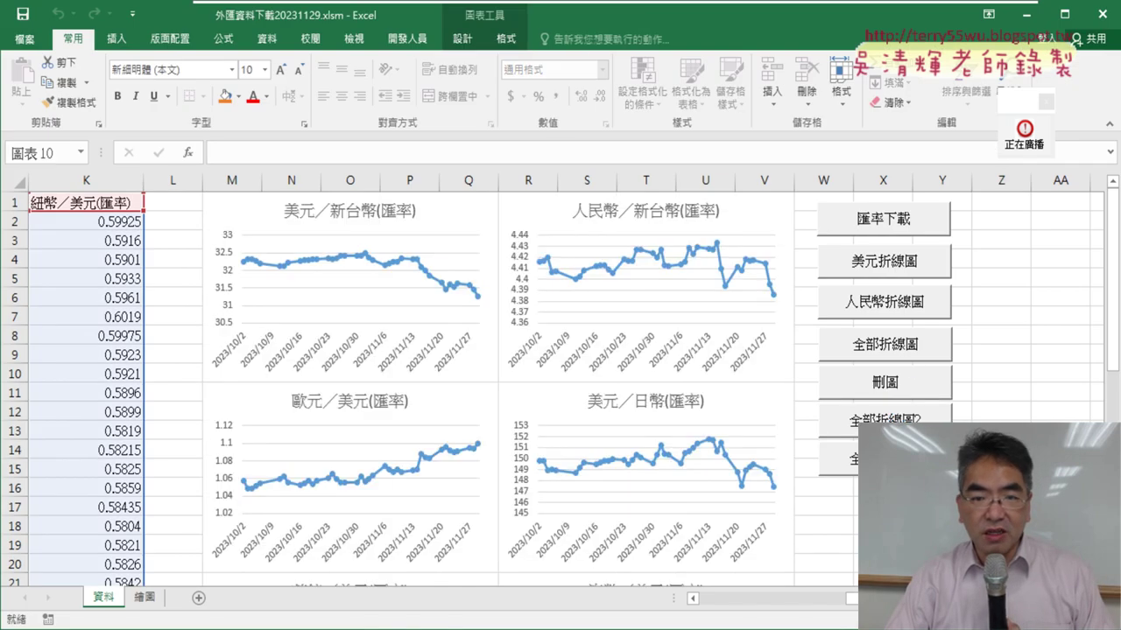
{"action": "left_click", "coordinate": [887, 383]}
{"action": "left_click", "coordinate": [841, 459]}
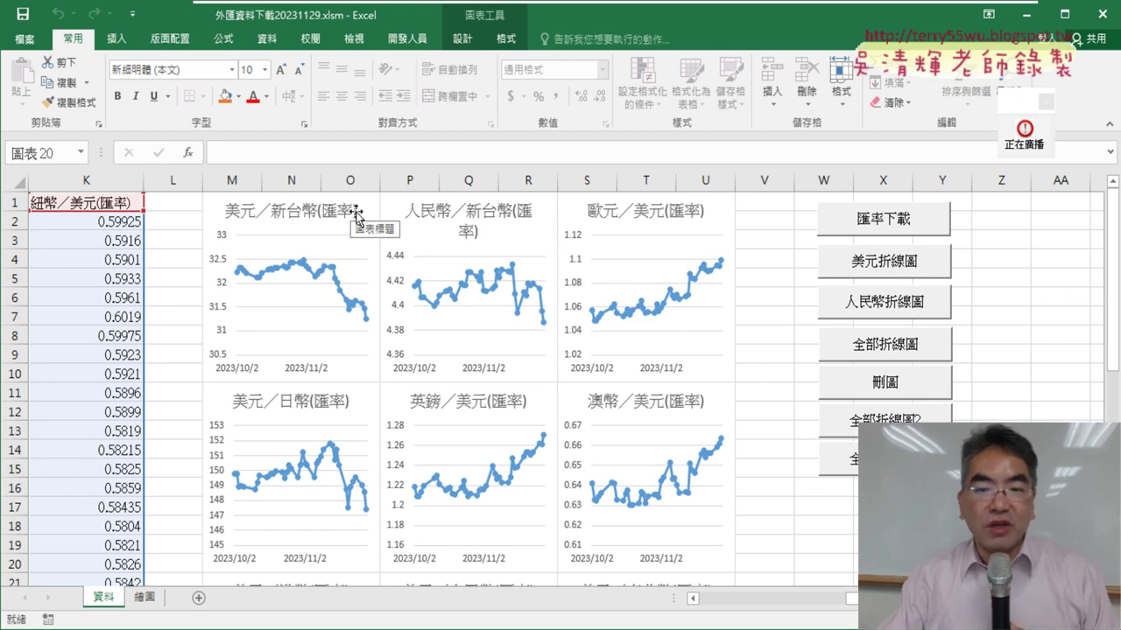
{"action": "left_click", "coordinate": [884, 388]}
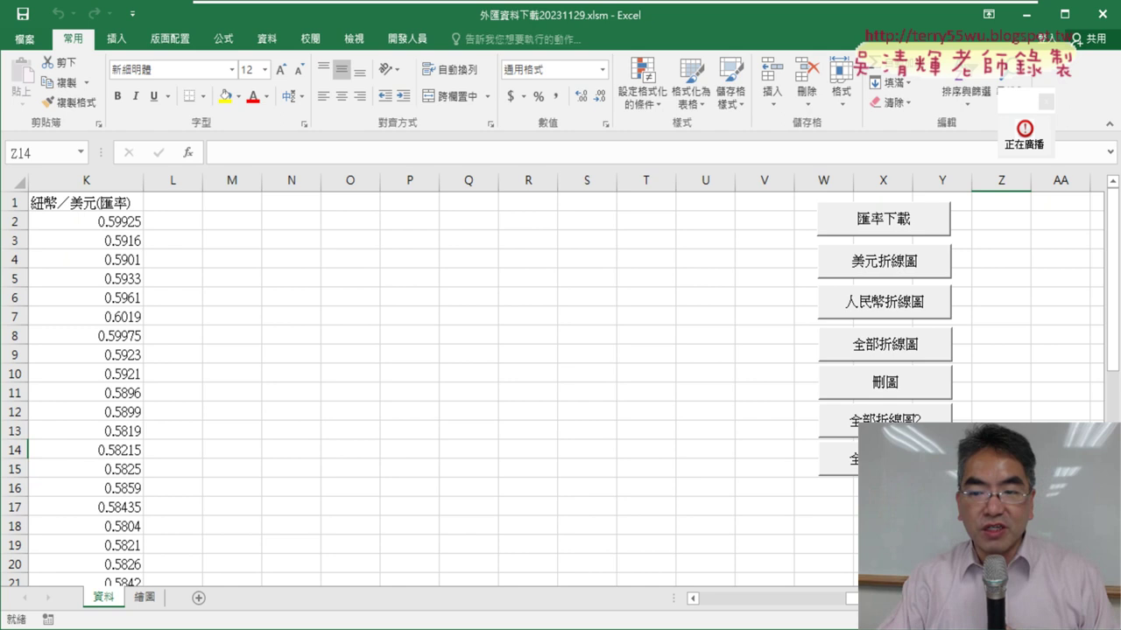
{"action": "left_click", "coordinate": [838, 459]}
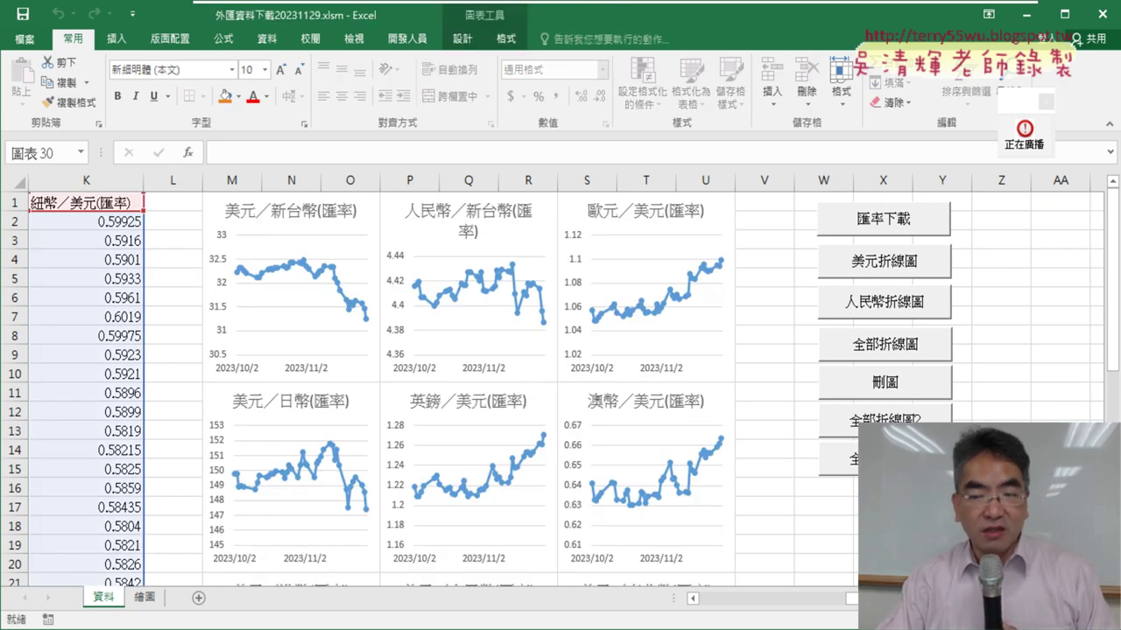
Open the macro assigned to the seventh chart button in the VBA editor via 指定巨集.
{"action": "right_click", "coordinate": [892, 459]}
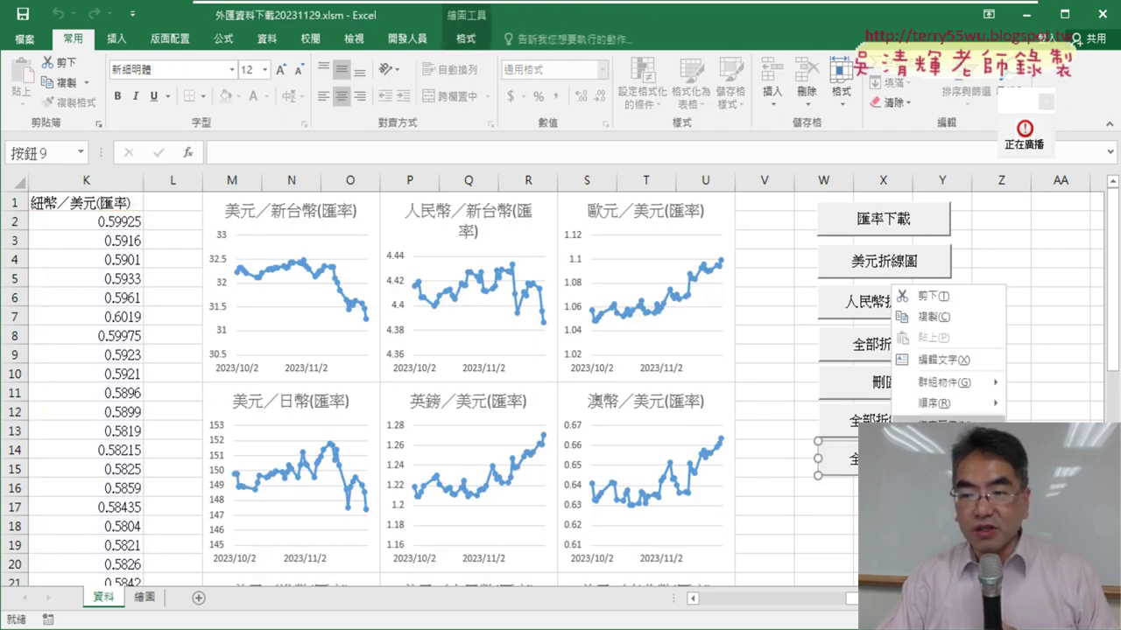
{"action": "left_click", "coordinate": [933, 424]}
{"action": "left_click", "coordinate": [1033, 298]}
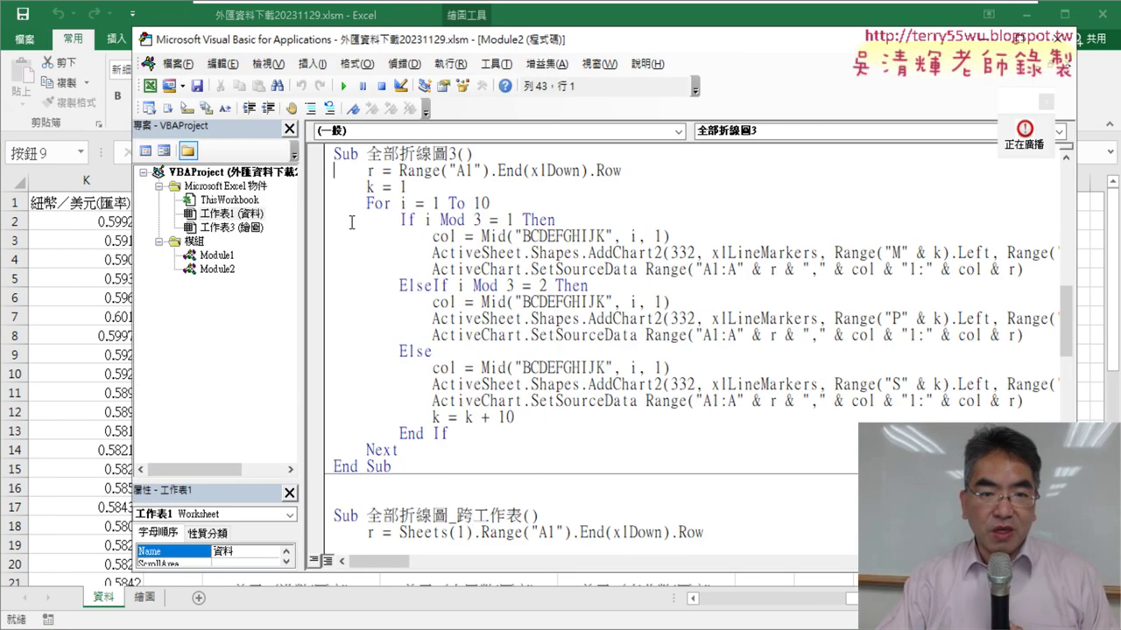
Highlight the i = 1 To 10 loop range and the If/ElseIf i Mod 3 conditions.
{"action": "left_click_drag", "start_coordinate": [428, 220], "coordinate": [514, 219]}
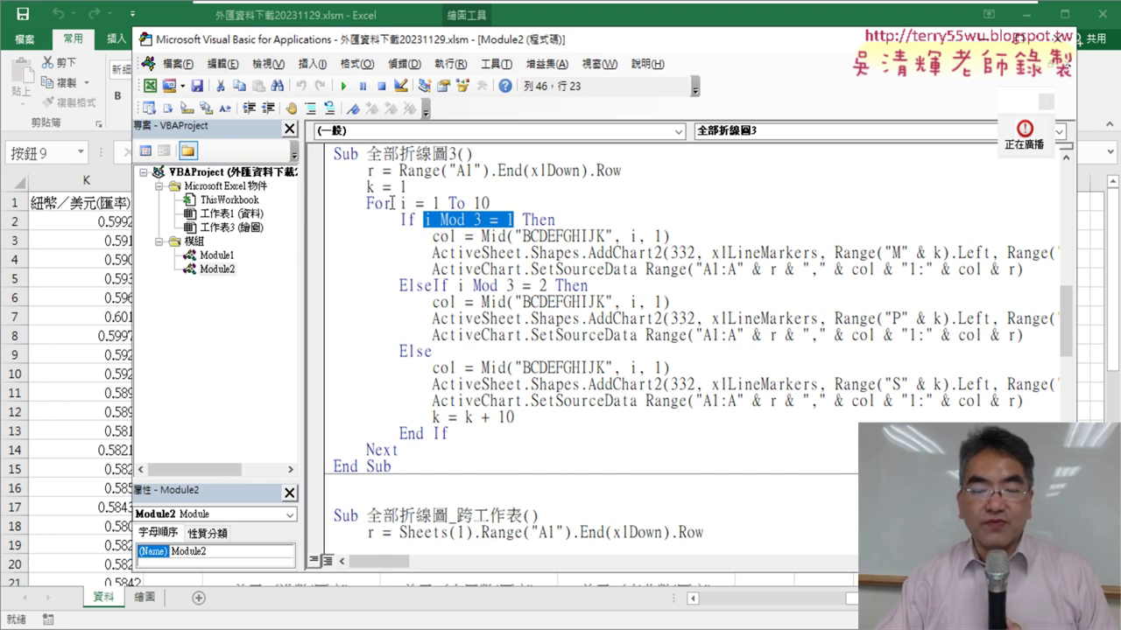
{"action": "left_click_drag", "start_coordinate": [398, 203], "coordinate": [491, 203]}
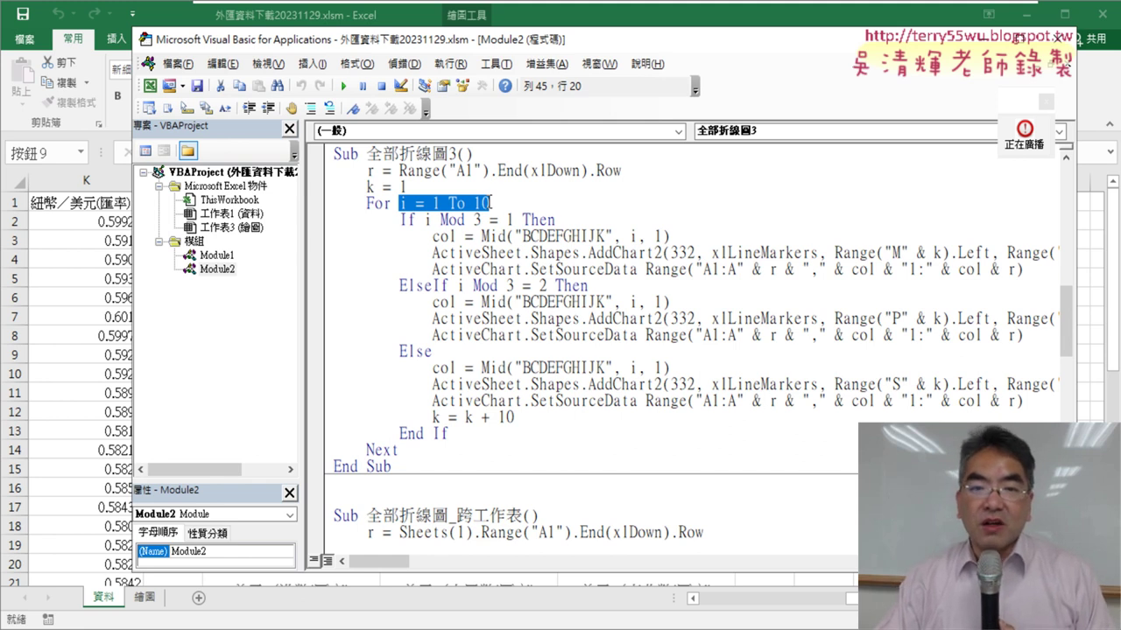
{"action": "left_click_drag", "start_coordinate": [425, 220], "coordinate": [508, 221]}
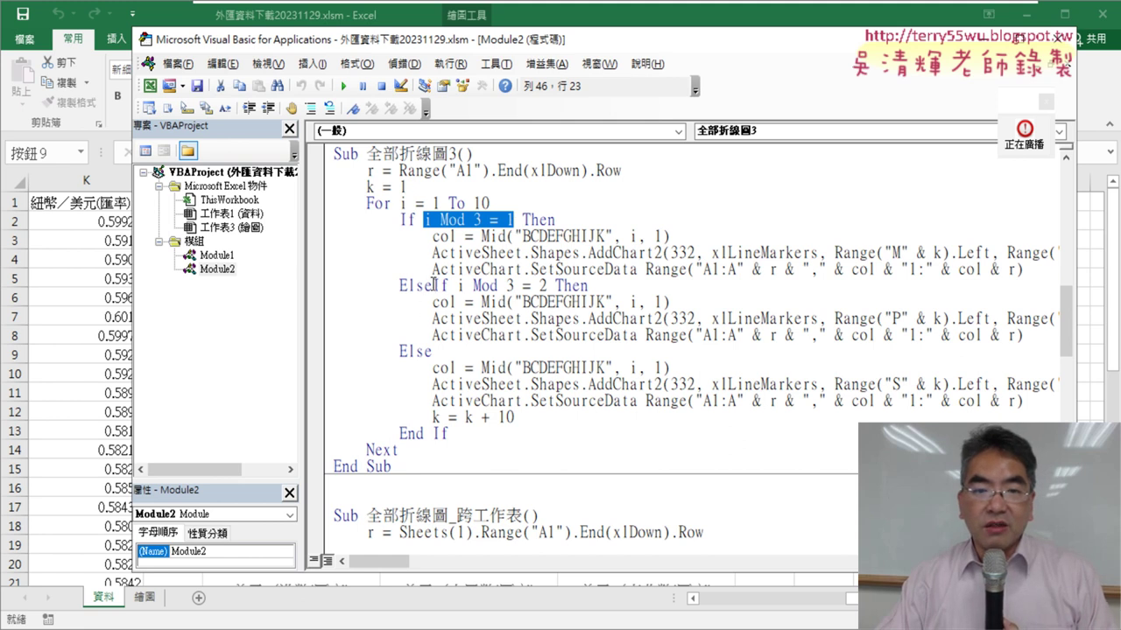
{"action": "left_click_drag", "start_coordinate": [432, 285], "coordinate": [589, 286]}
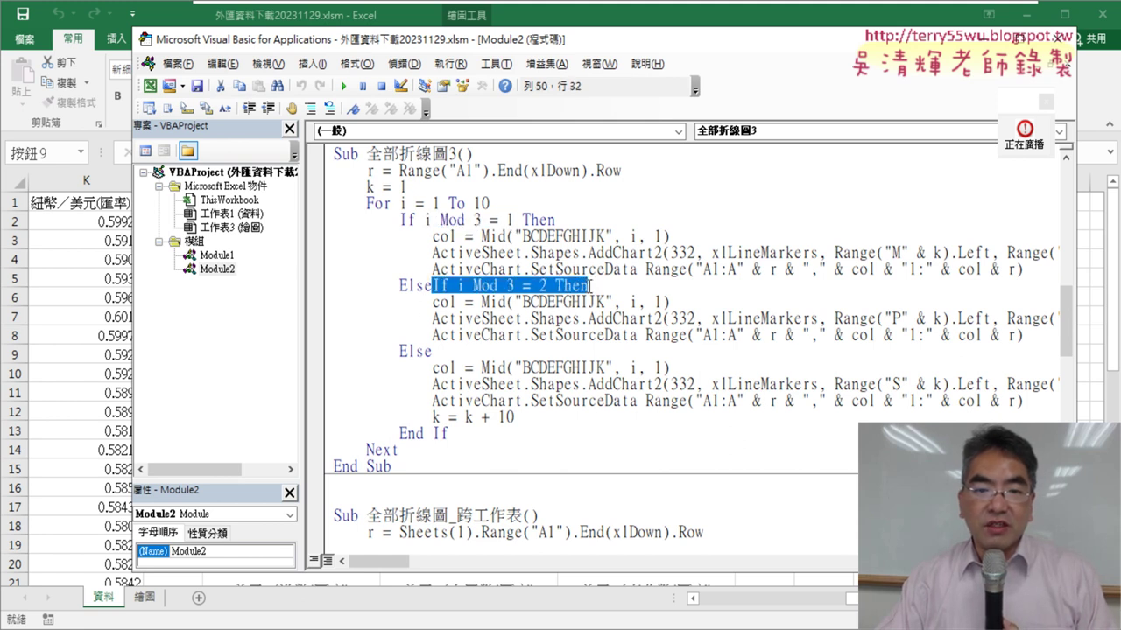
{"action": "left_click_drag", "start_coordinate": [400, 220], "coordinate": [564, 222]}
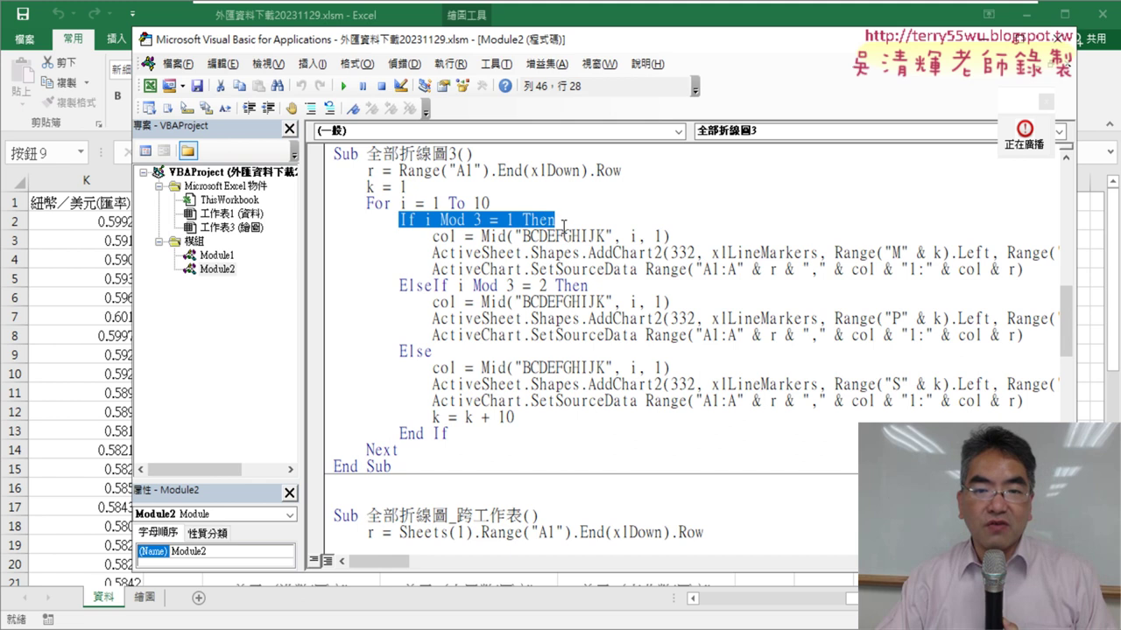
{"action": "left_click_drag", "start_coordinate": [432, 286], "coordinate": [585, 285]}
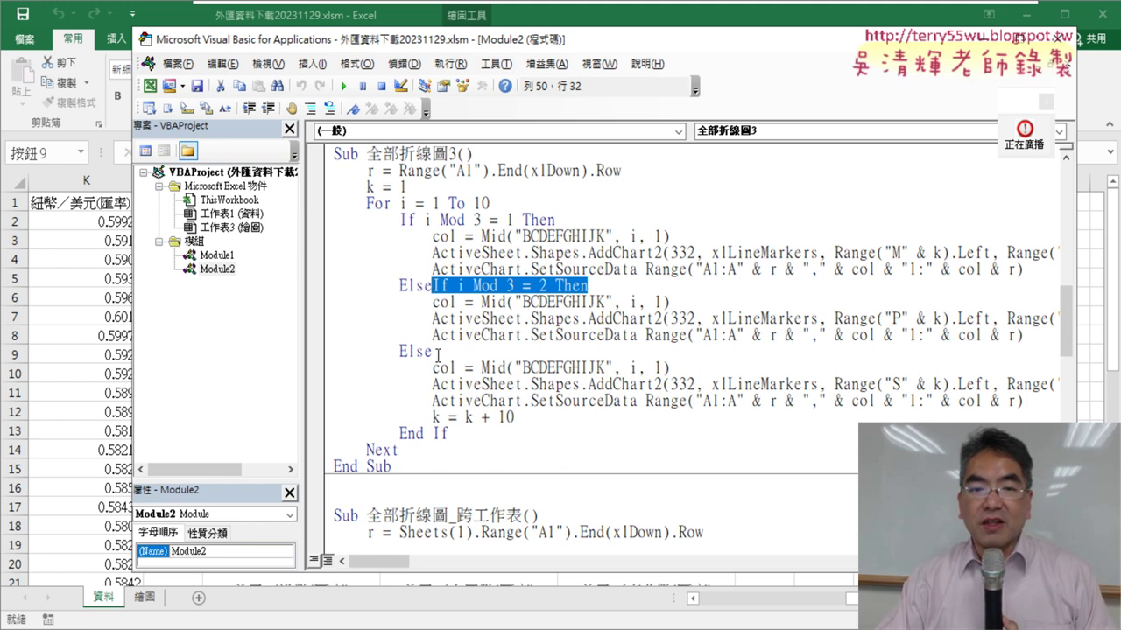
Highlight the Else branch and k = k + 10, then select the whole 全部折線圖3 procedure.
{"action": "left_click_drag", "start_coordinate": [438, 354], "coordinate": [407, 352]}
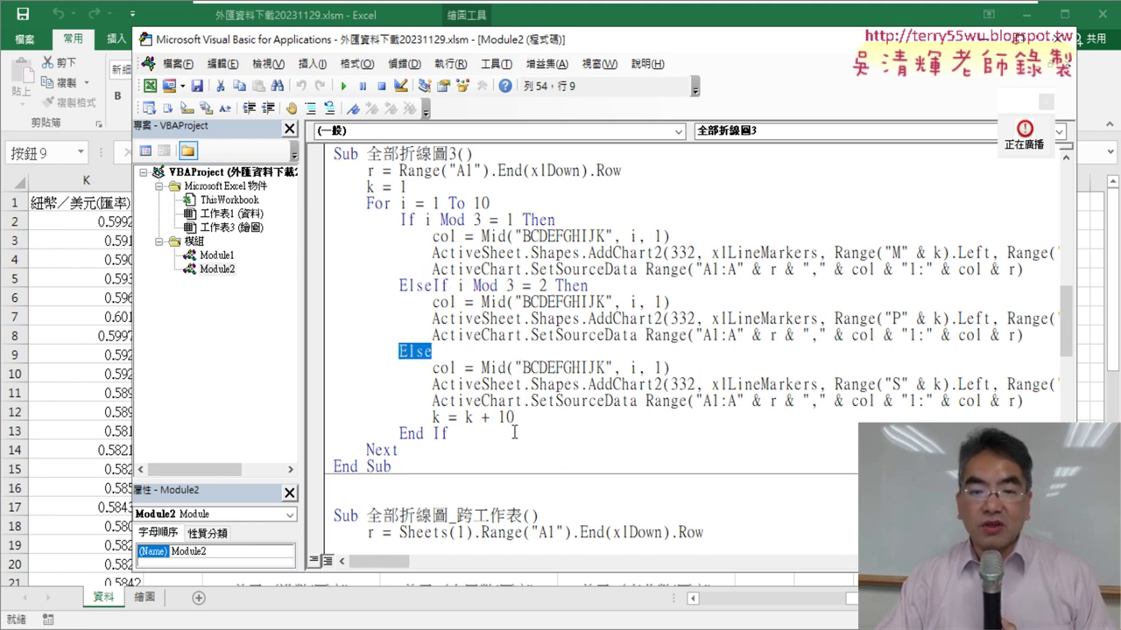
{"action": "left_click_drag", "start_coordinate": [515, 418], "coordinate": [432, 419]}
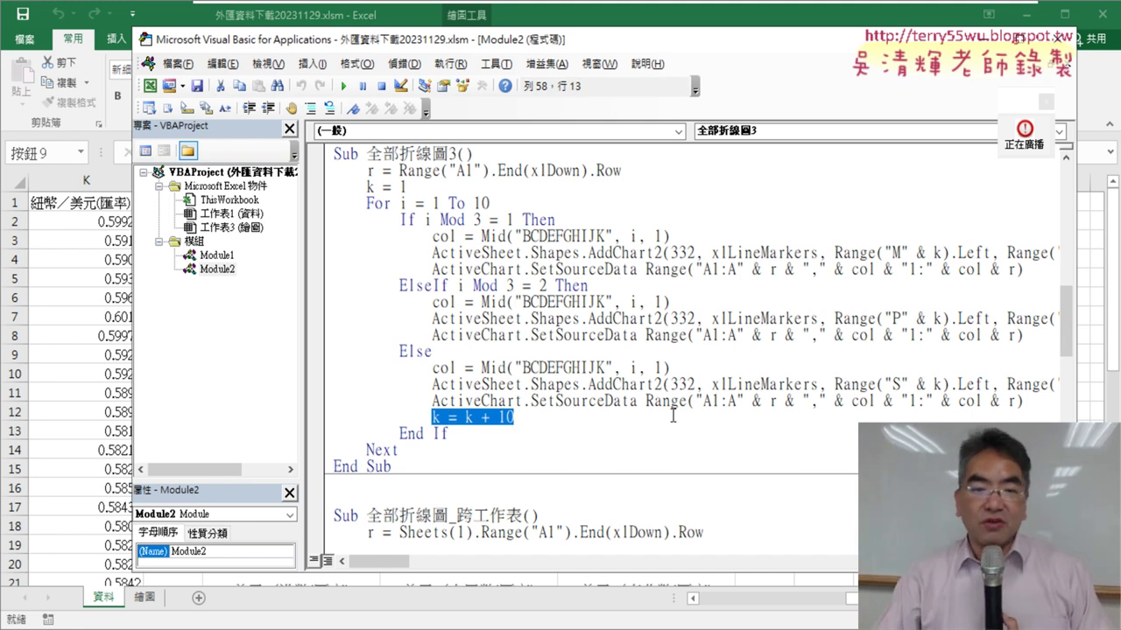
{"action": "left_click_drag", "start_coordinate": [470, 464], "coordinate": [313, 159]}
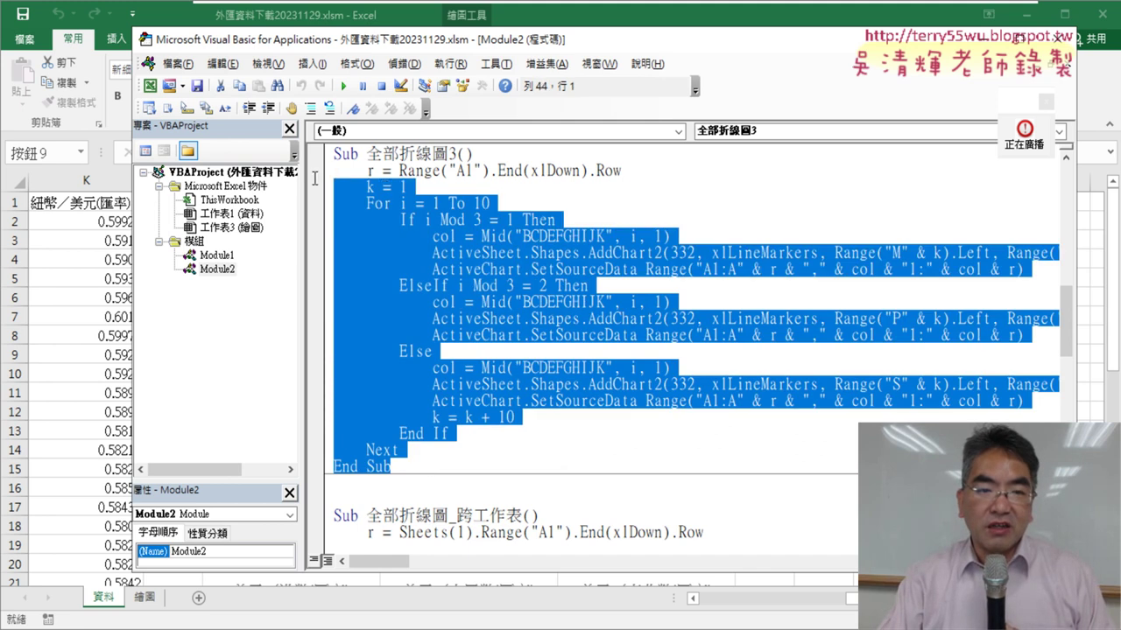
Copy the selected 全部折線圖3 procedure and widen the code pane.
{"action": "right_click", "coordinate": [403, 220]}
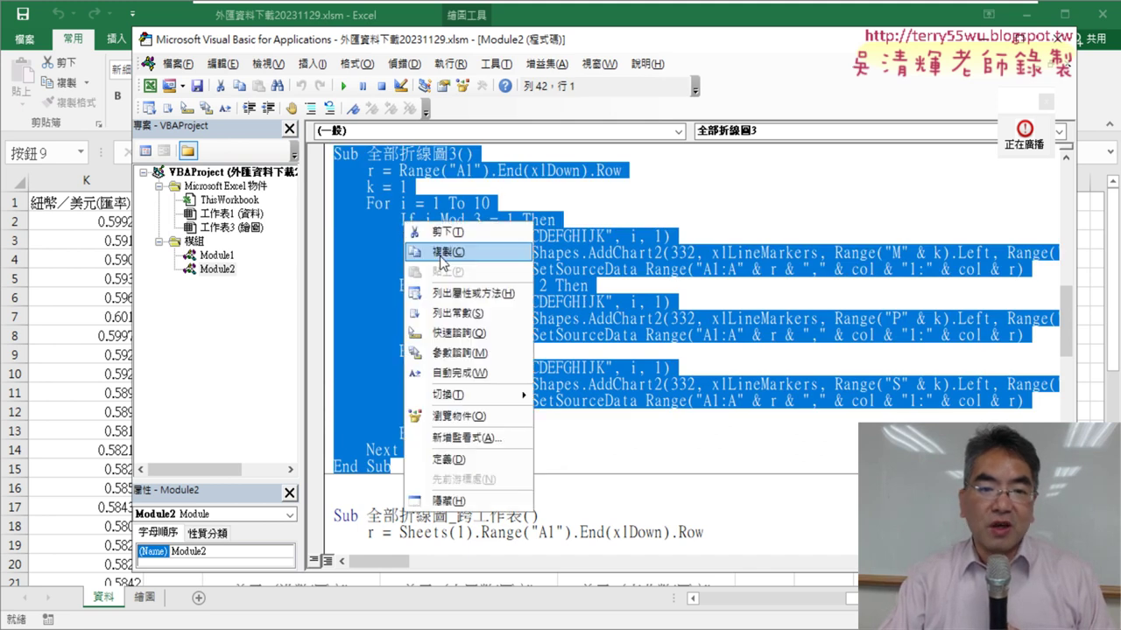
{"action": "left_click", "coordinate": [440, 262]}
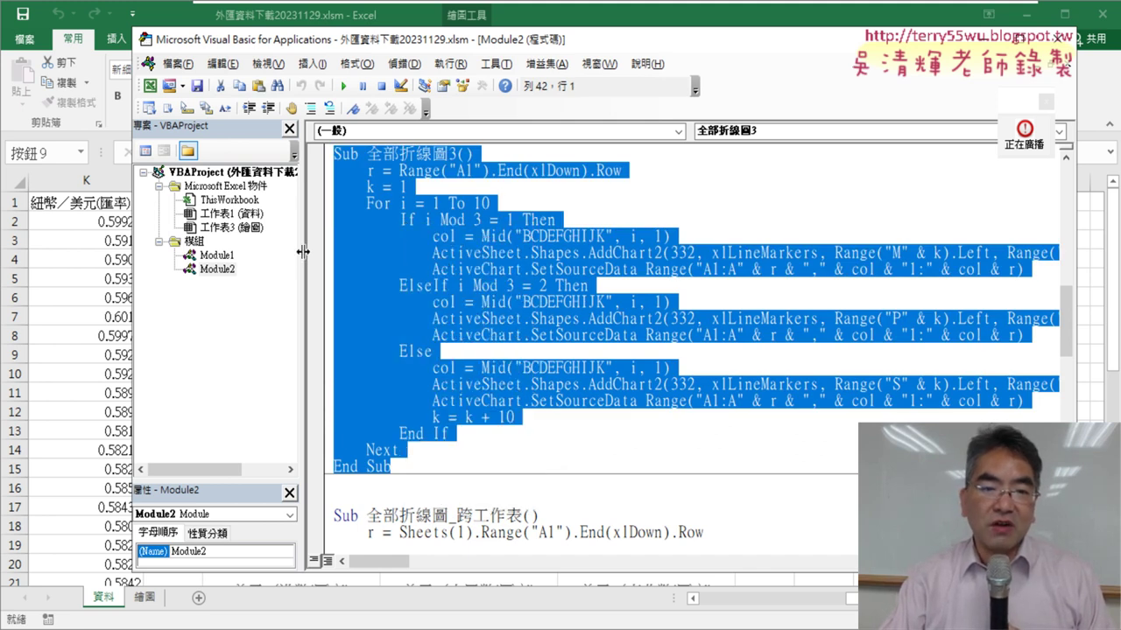
{"action": "left_click_drag", "start_coordinate": [324, 262], "coordinate": [241, 254]}
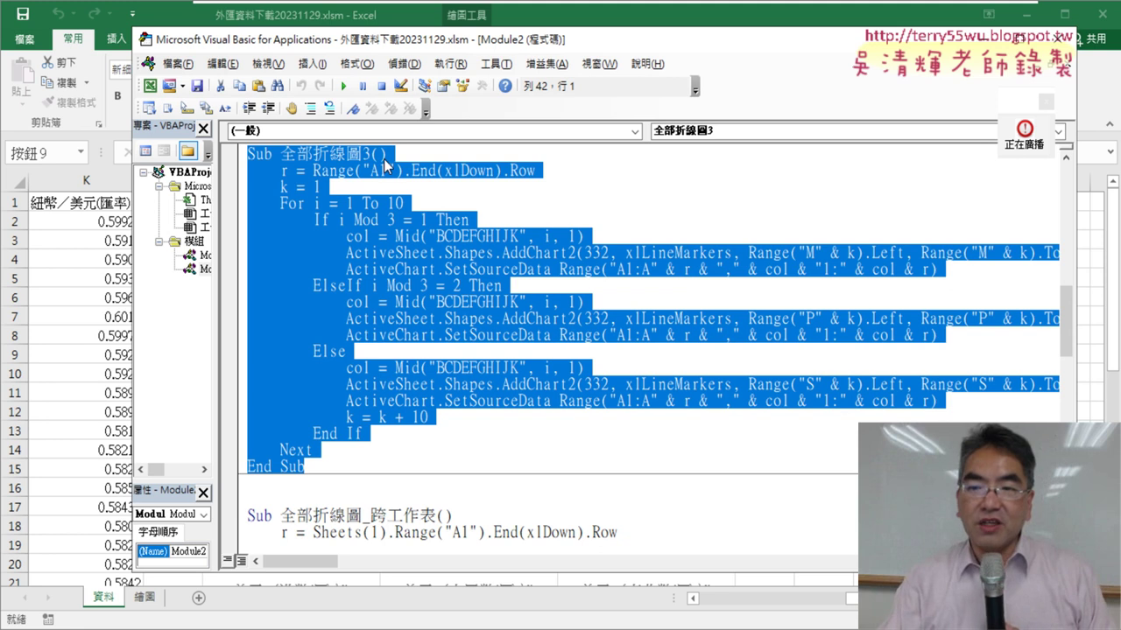
{"action": "left_click", "coordinate": [904, 322]}
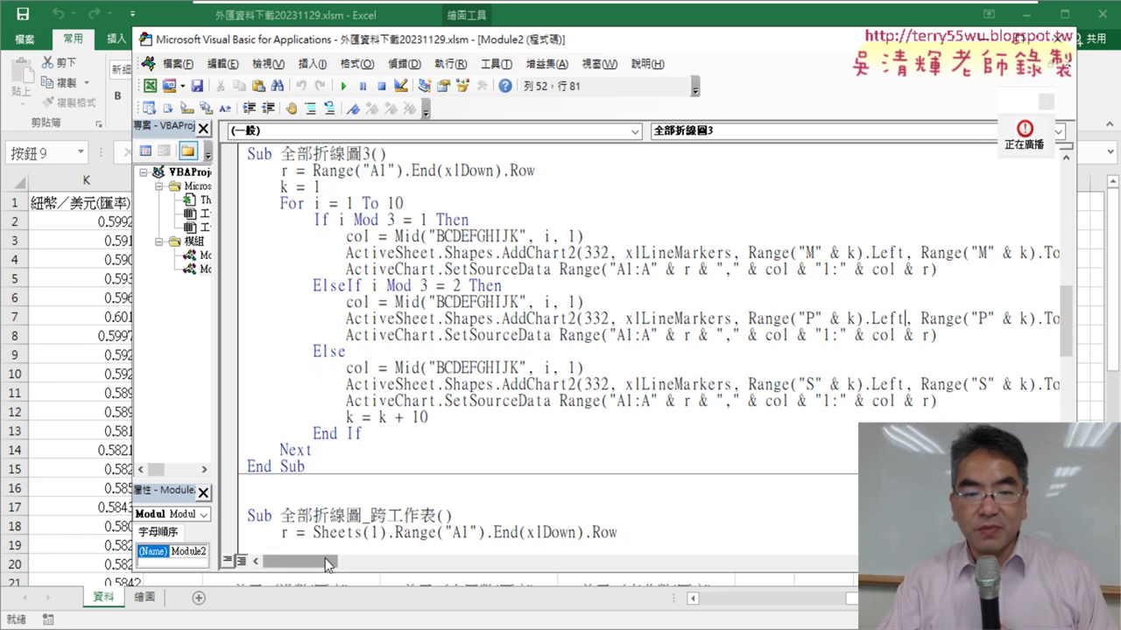
{"action": "left_click_drag", "start_coordinate": [330, 563], "coordinate": [351, 563]}
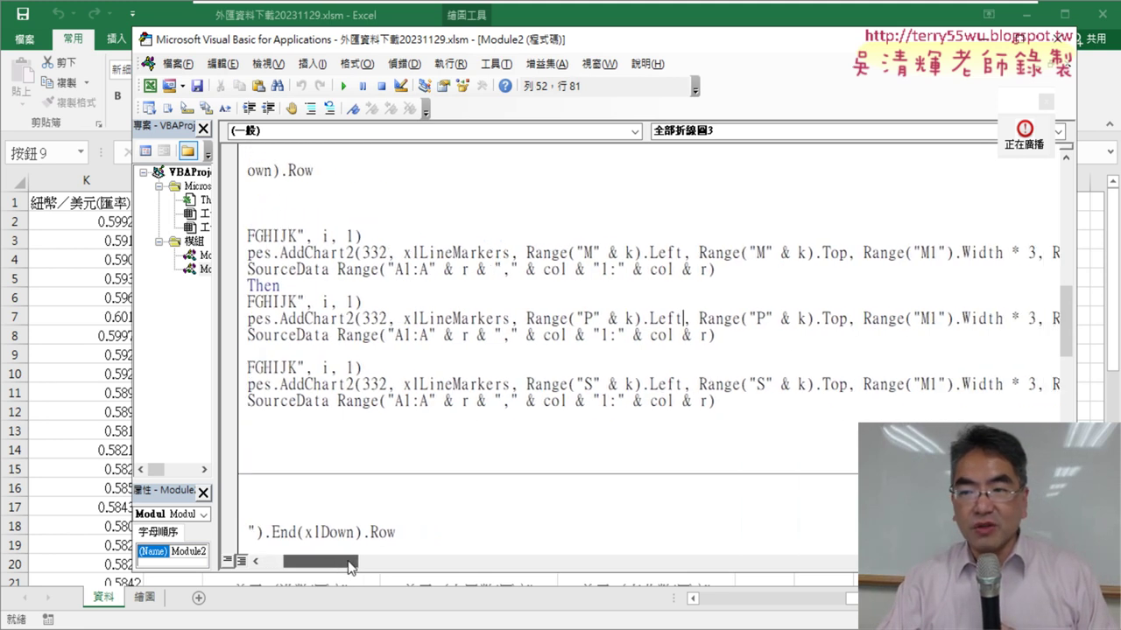
Highlight the width multiplier 3 and columns M and P in AddChart2, then return to Excel.
{"action": "double_click", "coordinate": [1031, 253]}
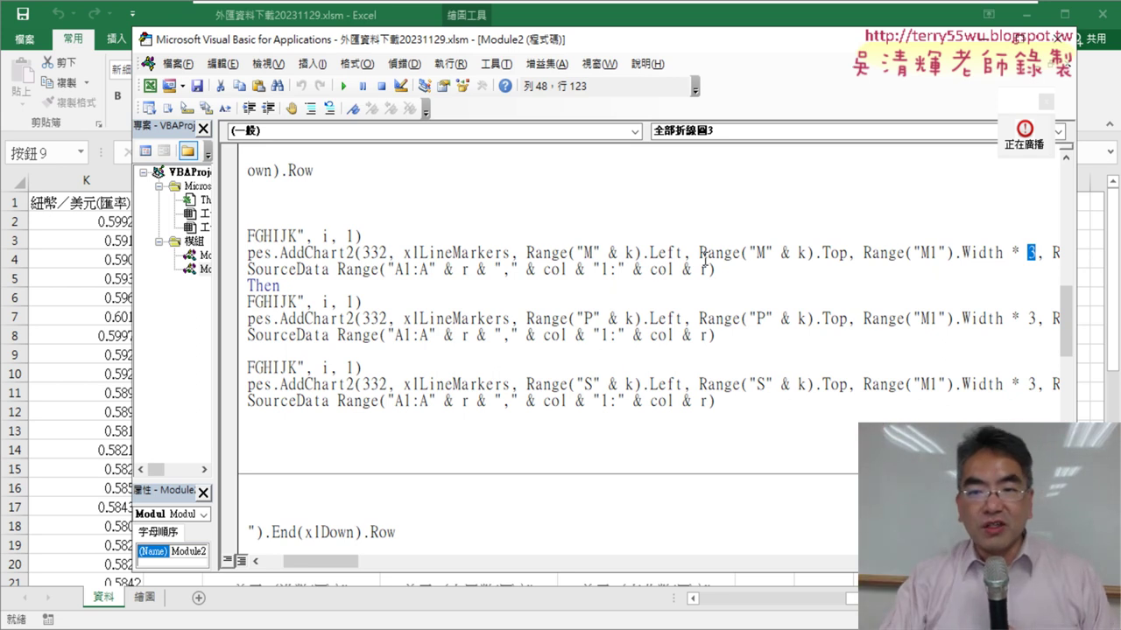
{"action": "left_click_drag", "start_coordinate": [749, 253], "coordinate": [767, 253]}
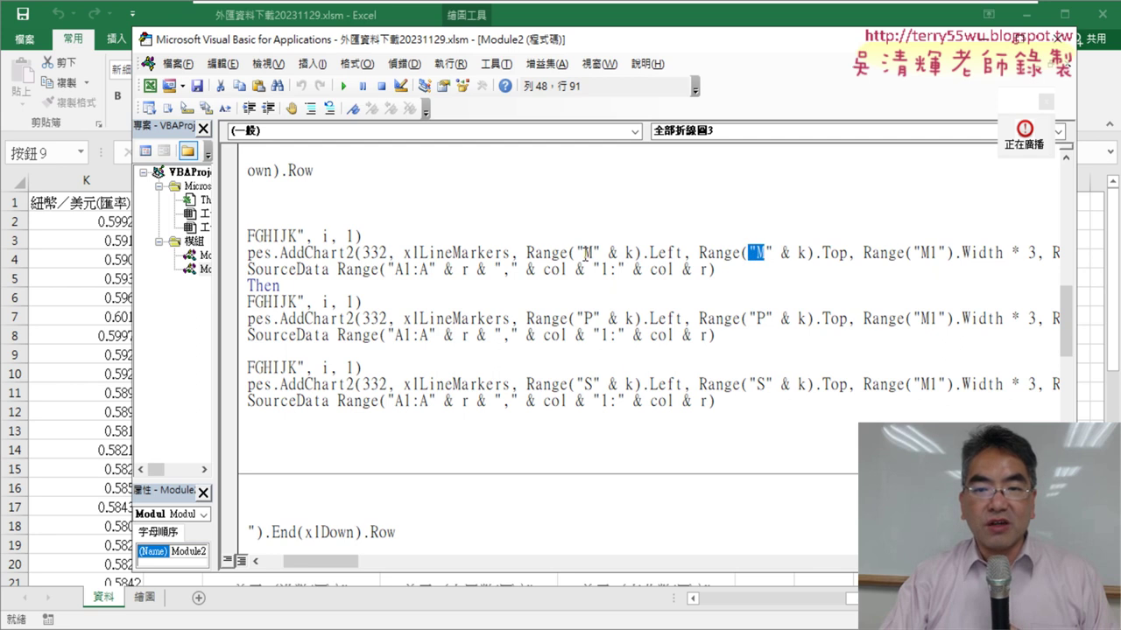
{"action": "left_click_drag", "start_coordinate": [569, 253], "coordinate": [594, 252]}
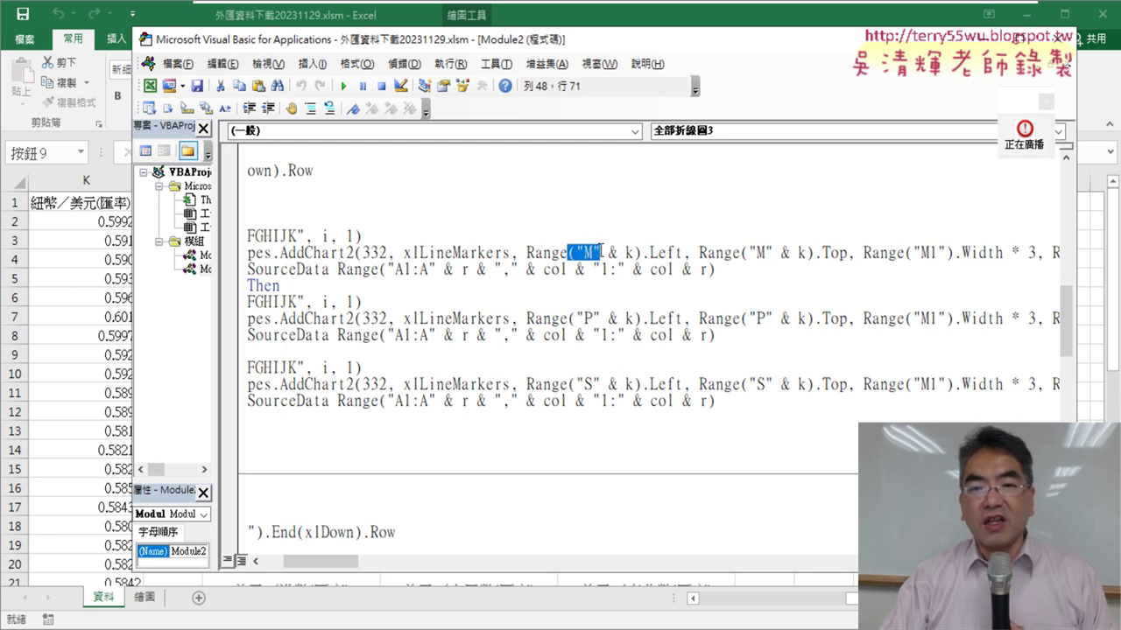
{"action": "left_click_drag", "start_coordinate": [574, 318], "coordinate": [600, 319]}
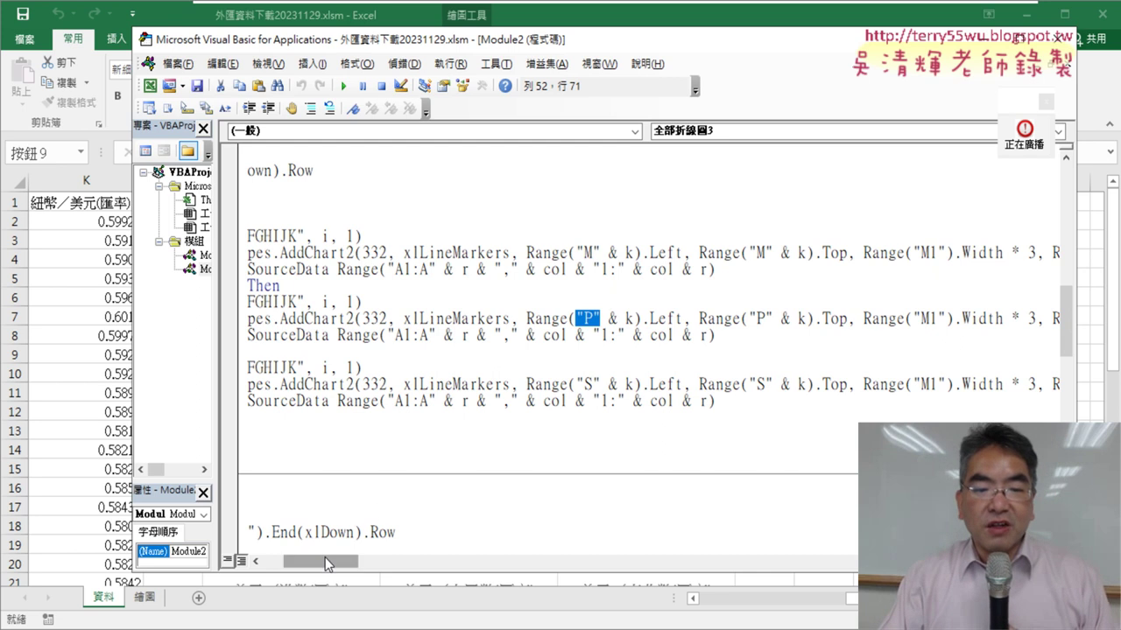
{"action": "left_click_drag", "start_coordinate": [325, 563], "coordinate": [306, 563]}
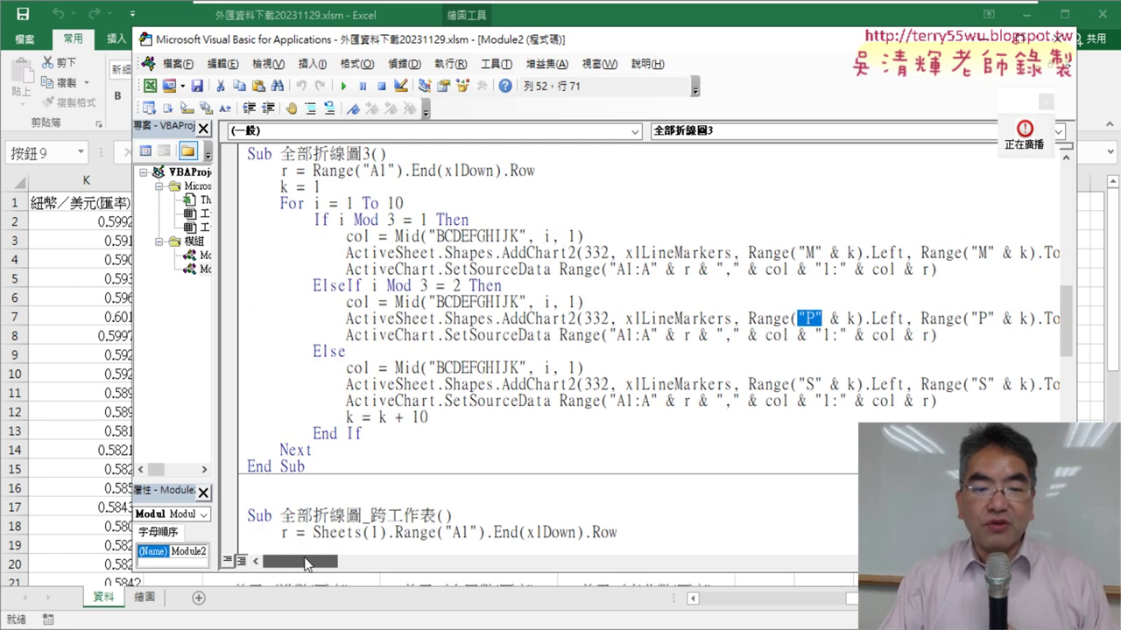
{"action": "left_click", "coordinate": [444, 285]}
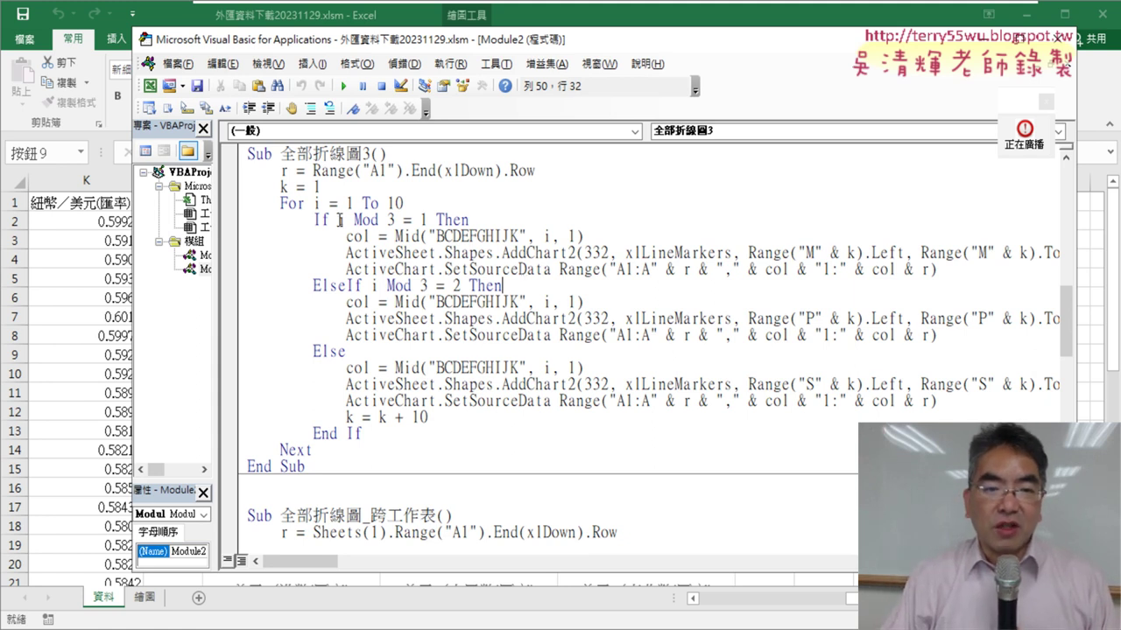
{"action": "left_click_drag", "start_coordinate": [338, 220], "coordinate": [429, 220]}
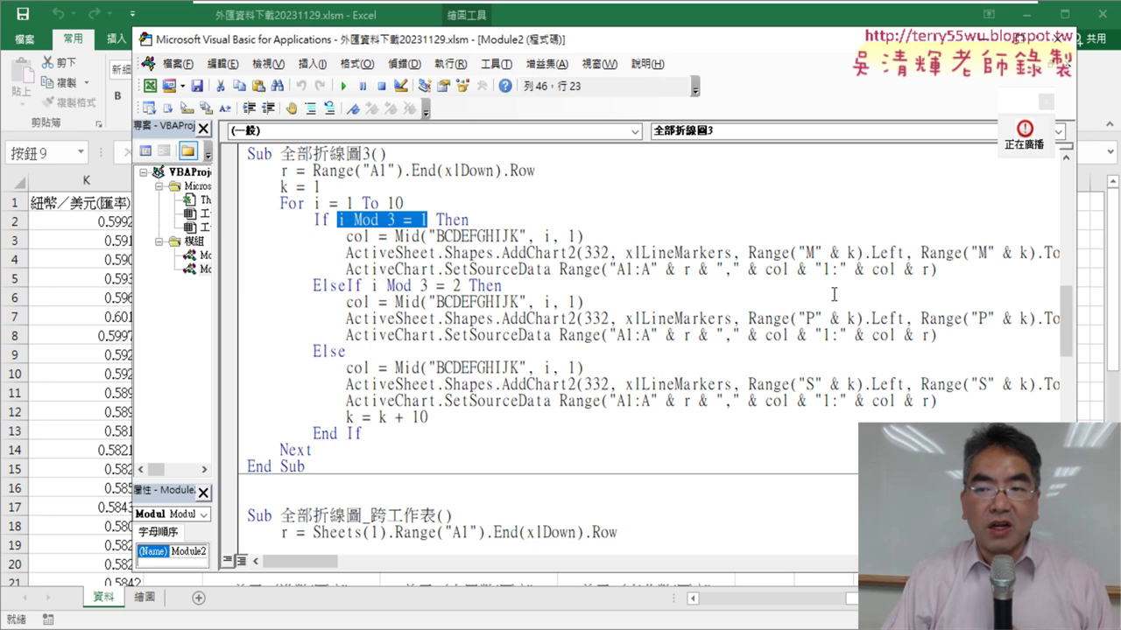
{"action": "left_click", "coordinate": [94, 372]}
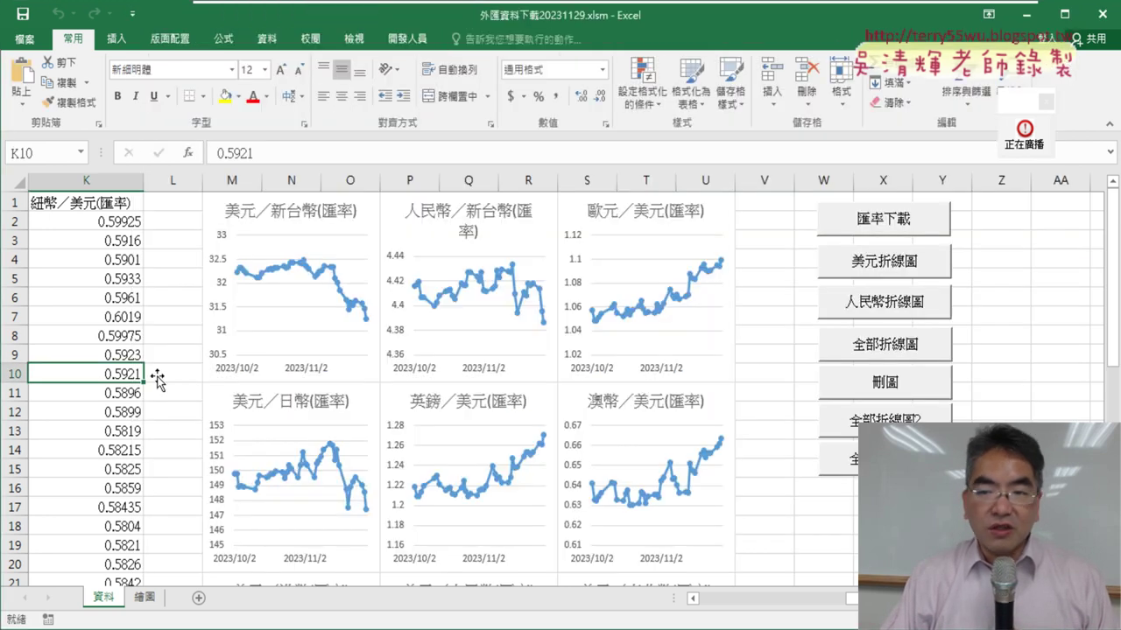
Delete the charts on 資料 with 刪圖 and switch to the 繪圖 sheet.
{"action": "left_click", "coordinate": [885, 382]}
{"action": "left_click", "coordinate": [146, 602]}
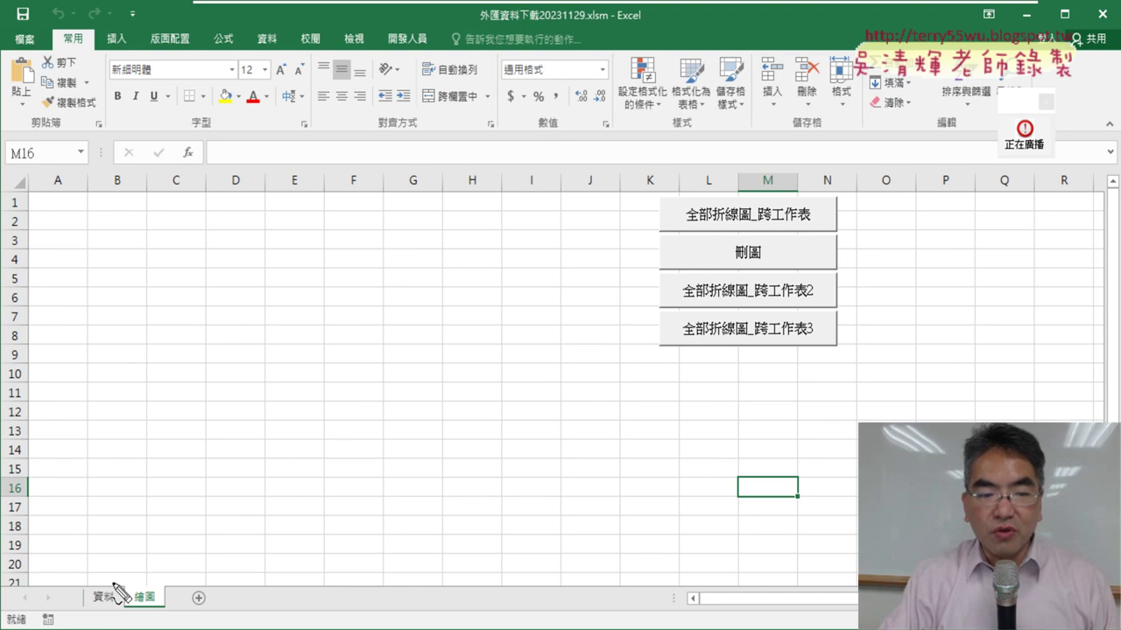
{"action": "mouse_move", "coordinate": [114, 583]}
{"action": "left_mouse_down"}
{"action": "mouse_move", "coordinate": [120, 613]}
{"action": "mouse_move", "coordinate": [170, 600]}
{"action": "mouse_move", "coordinate": [127, 612]}
{"action": "left_mouse_up"}
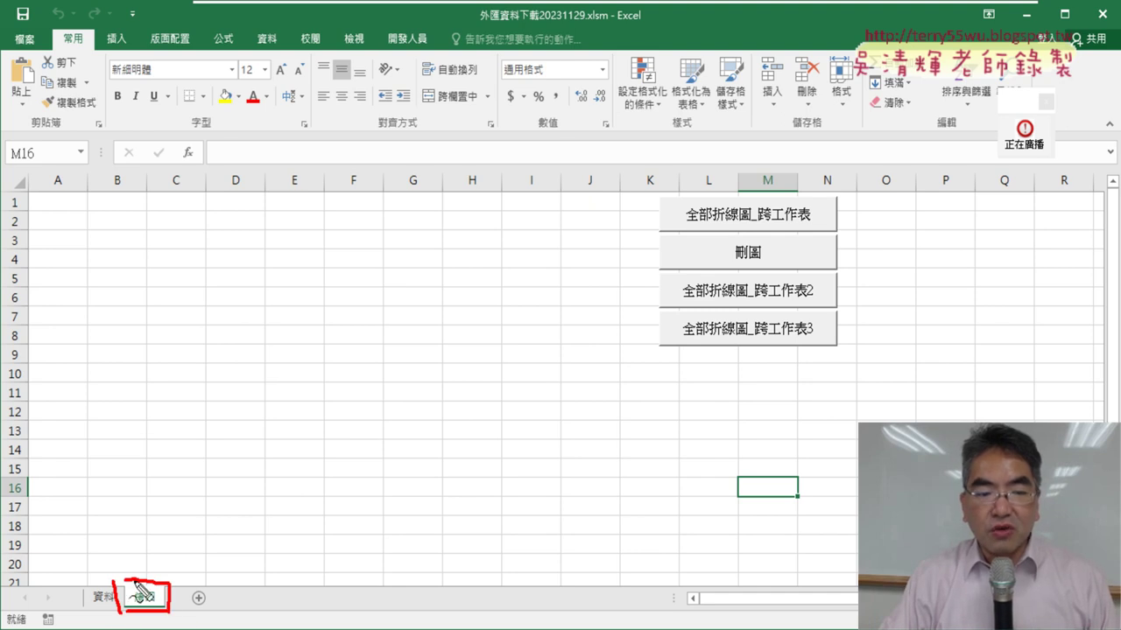
{"action": "mouse_move", "coordinate": [120, 486]}
{"action": "left_mouse_down"}
{"action": "mouse_move", "coordinate": [150, 574]}
{"action": "mouse_move", "coordinate": [166, 548]}
{"action": "left_mouse_up"}
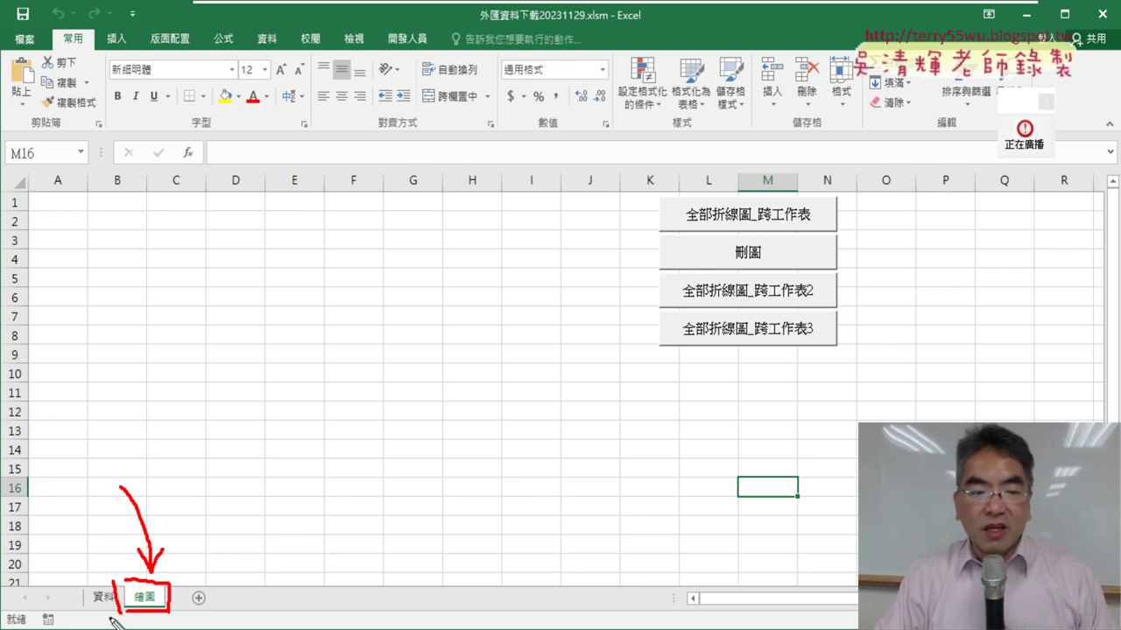
{"action": "left_click_drag", "start_coordinate": [122, 618], "coordinate": [120, 585]}
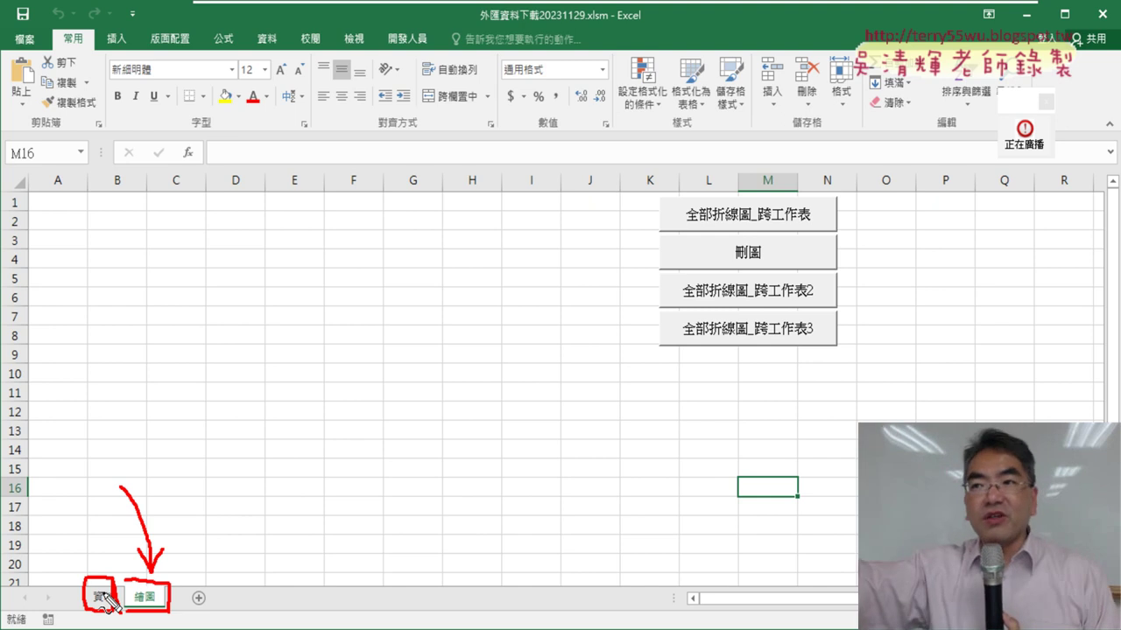
{"action": "key", "text": "Escape"}
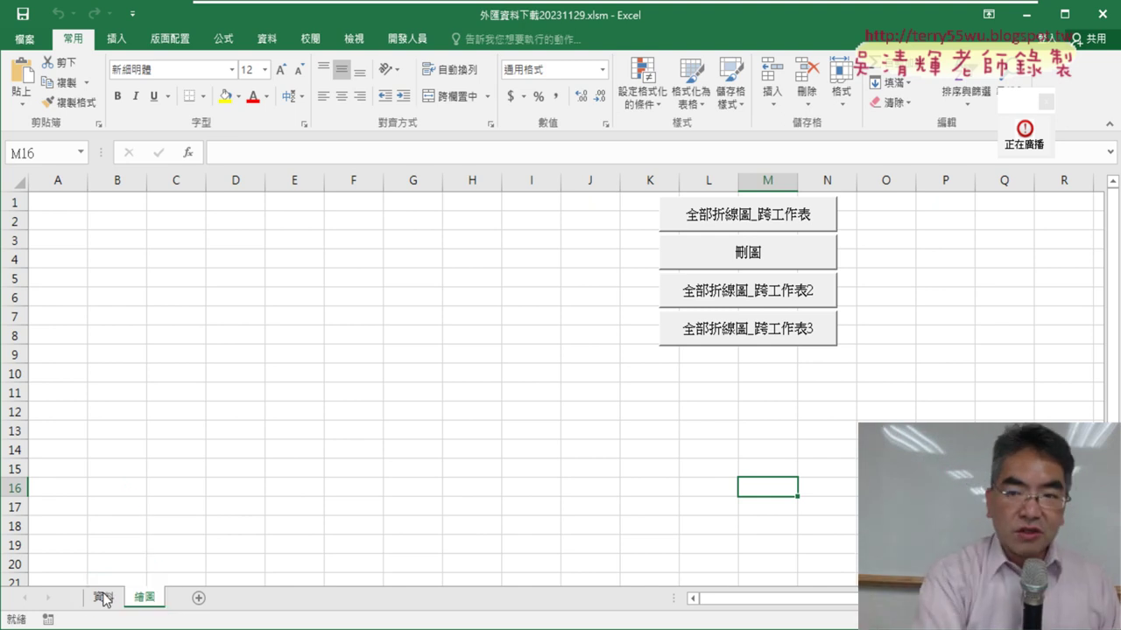
Draw and remove the charts on 繪圖, then open the first button's macro via 指定巨集.
{"action": "left_click", "coordinate": [773, 207]}
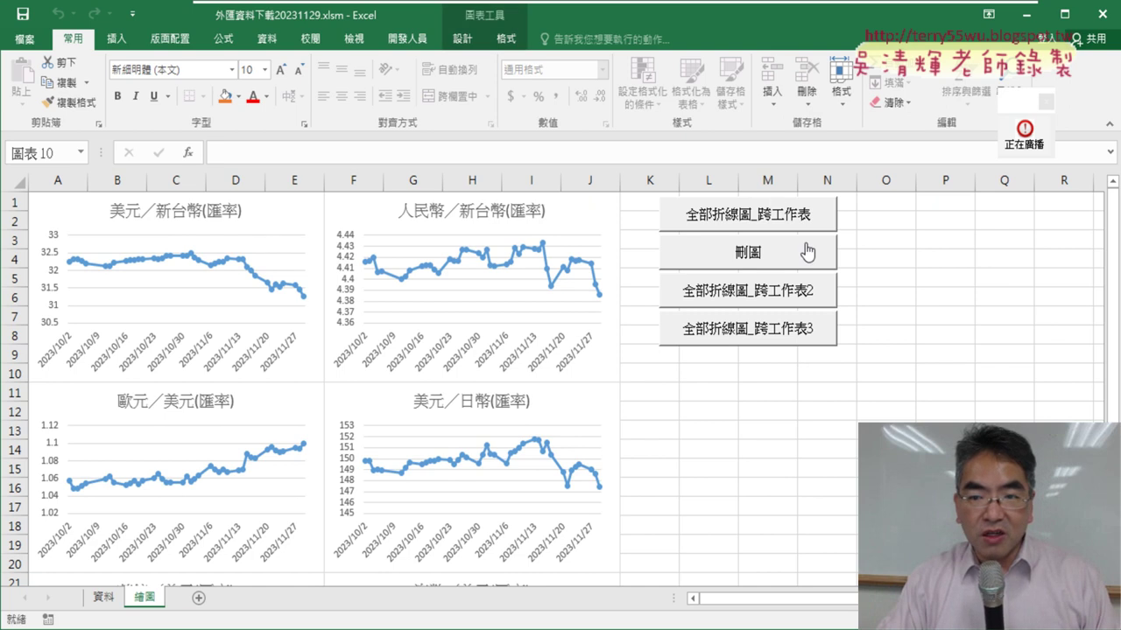
{"action": "left_click", "coordinate": [808, 252]}
{"action": "right_click", "coordinate": [778, 216]}
{"action": "left_click", "coordinate": [829, 350]}
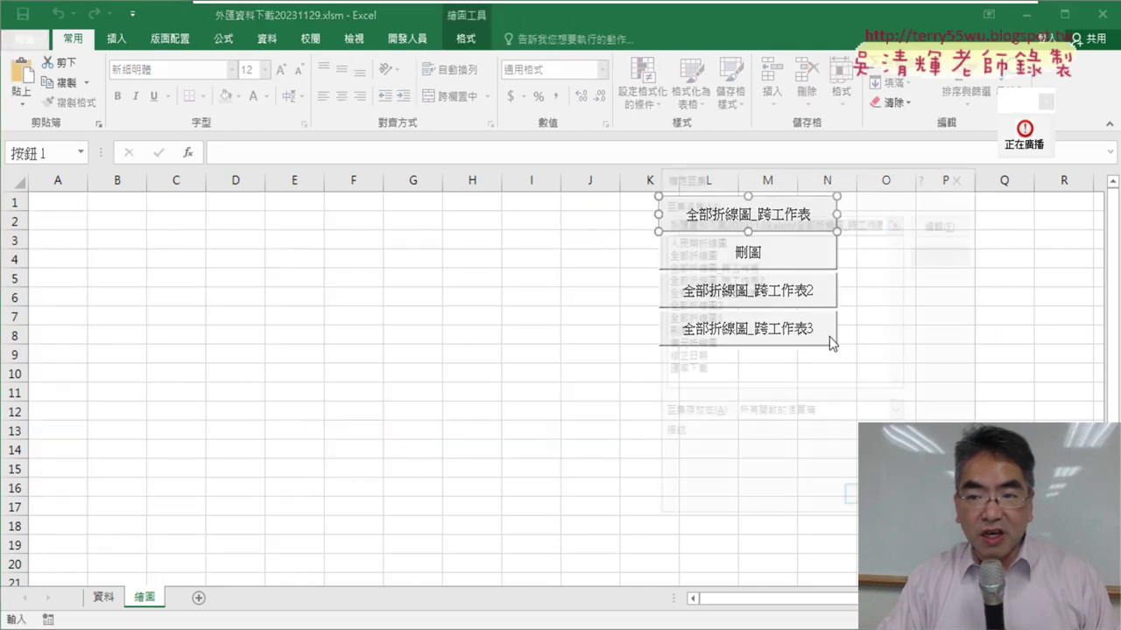
{"action": "left_click", "coordinate": [941, 226]}
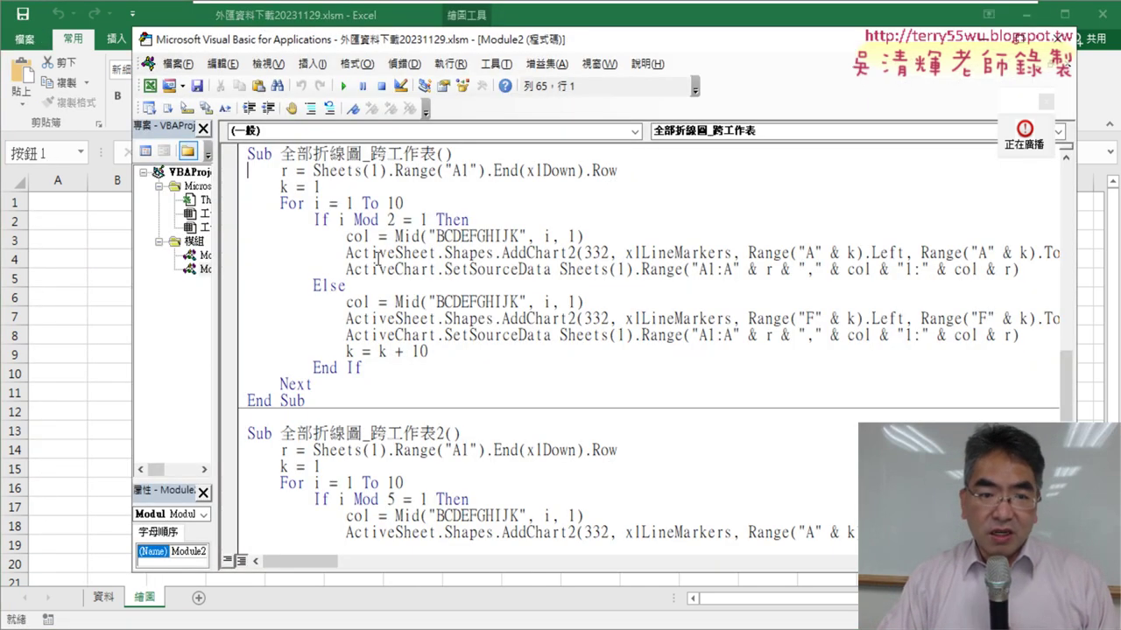
Select the 全部折線圖_跨工作表 procedure and move and widen the code window.
{"action": "left_click_drag", "start_coordinate": [318, 407], "coordinate": [230, 147]}
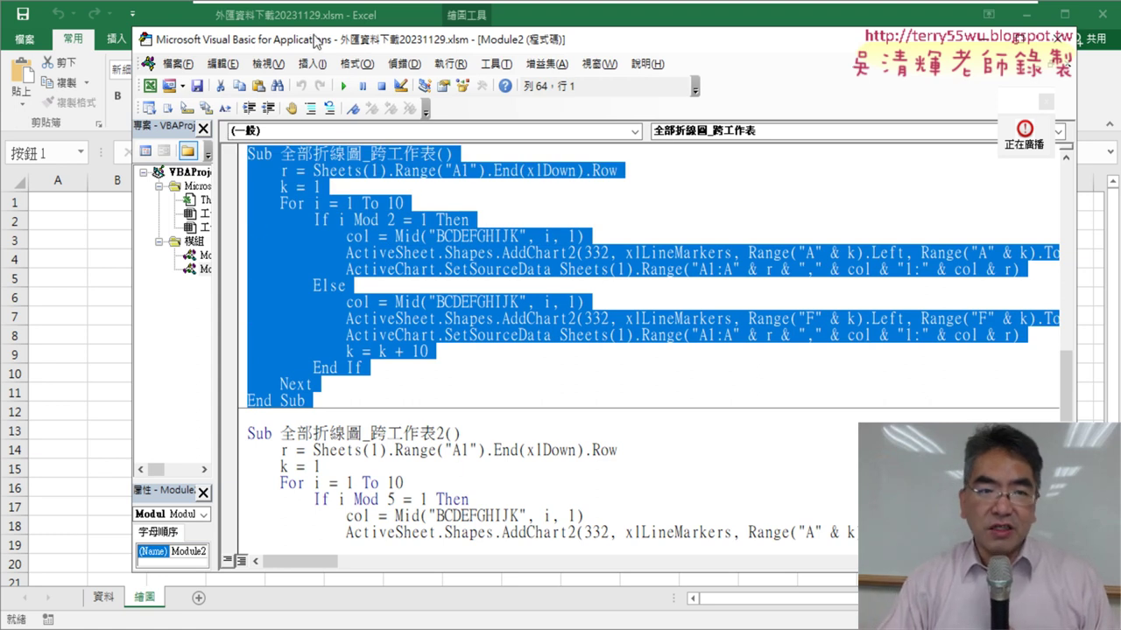
{"action": "left_click_drag", "start_coordinate": [317, 42], "coordinate": [226, 39]}
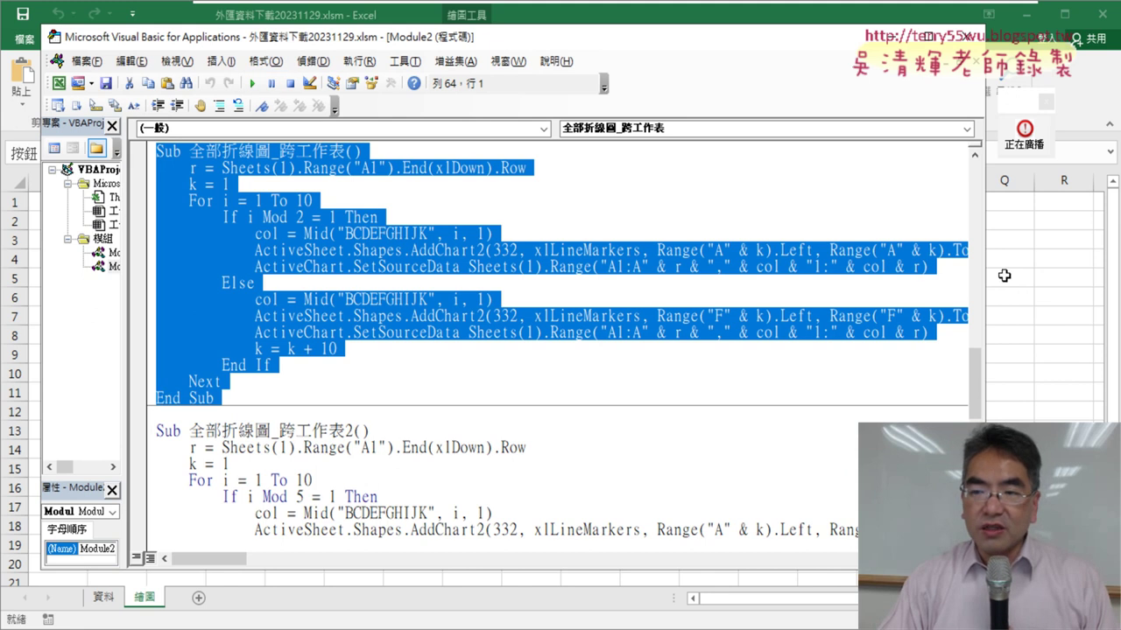
{"action": "left_click_drag", "start_coordinate": [990, 270], "coordinate": [1098, 271]}
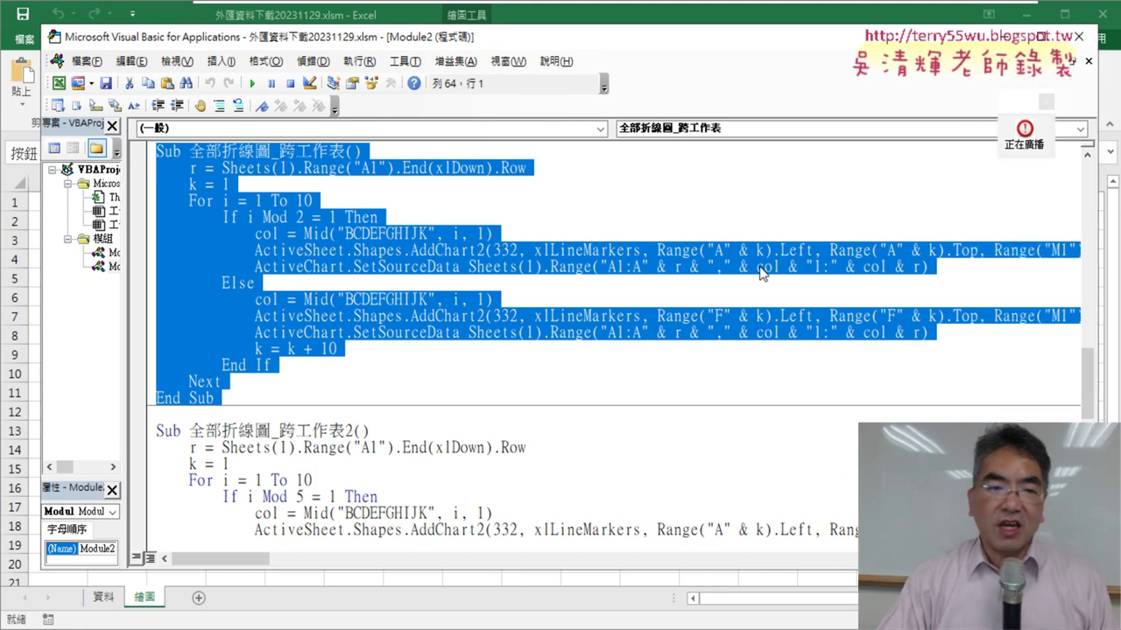
{"action": "left_click", "coordinate": [464, 203]}
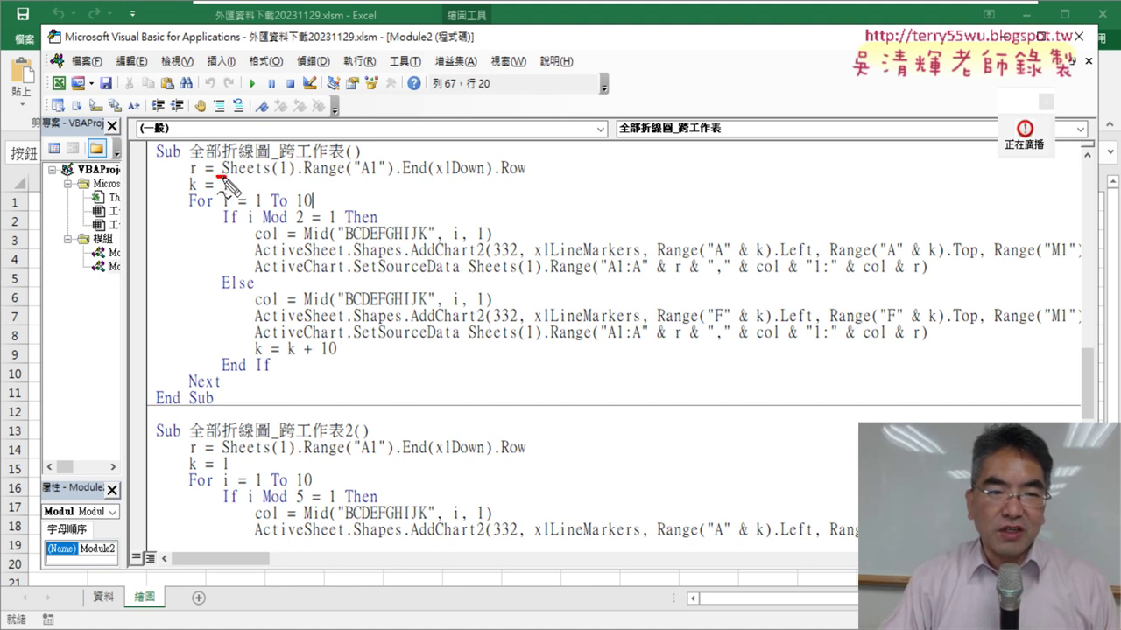
{"action": "left_click_drag", "start_coordinate": [224, 177], "coordinate": [219, 140]}
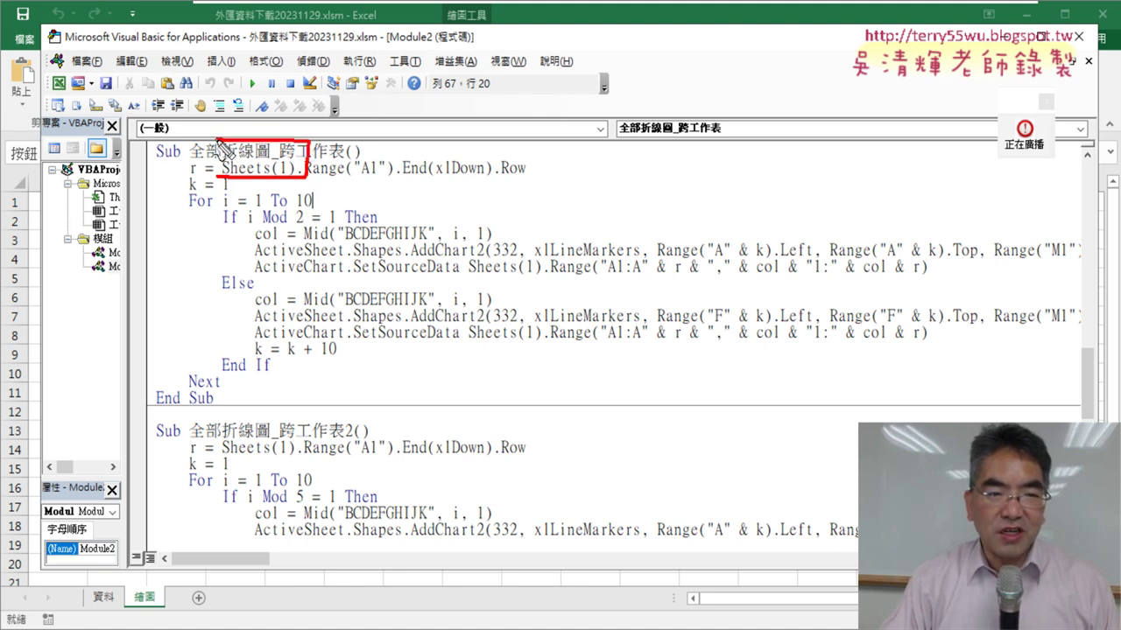
{"action": "mouse_move", "coordinate": [218, 138]}
{"action": "left_mouse_down"}
{"action": "mouse_move", "coordinate": [280, 185]}
{"action": "mouse_move", "coordinate": [303, 184]}
{"action": "left_mouse_up"}
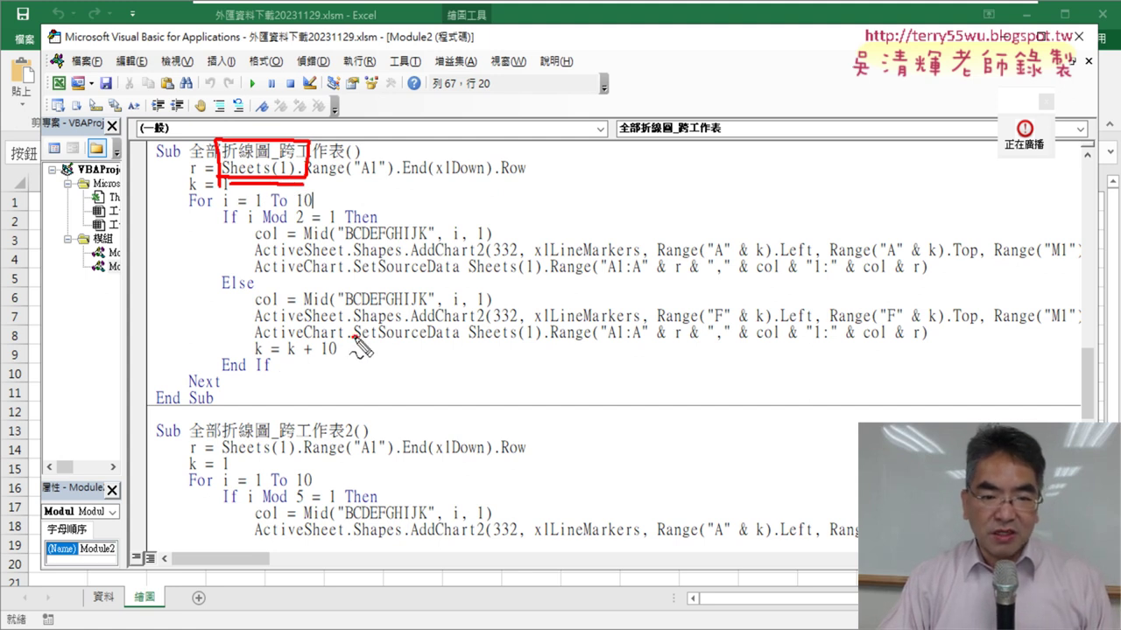
{"action": "mouse_move", "coordinate": [353, 337]}
{"action": "left_mouse_down"}
{"action": "mouse_move", "coordinate": [552, 345]}
{"action": "mouse_move", "coordinate": [554, 329]}
{"action": "left_mouse_up"}
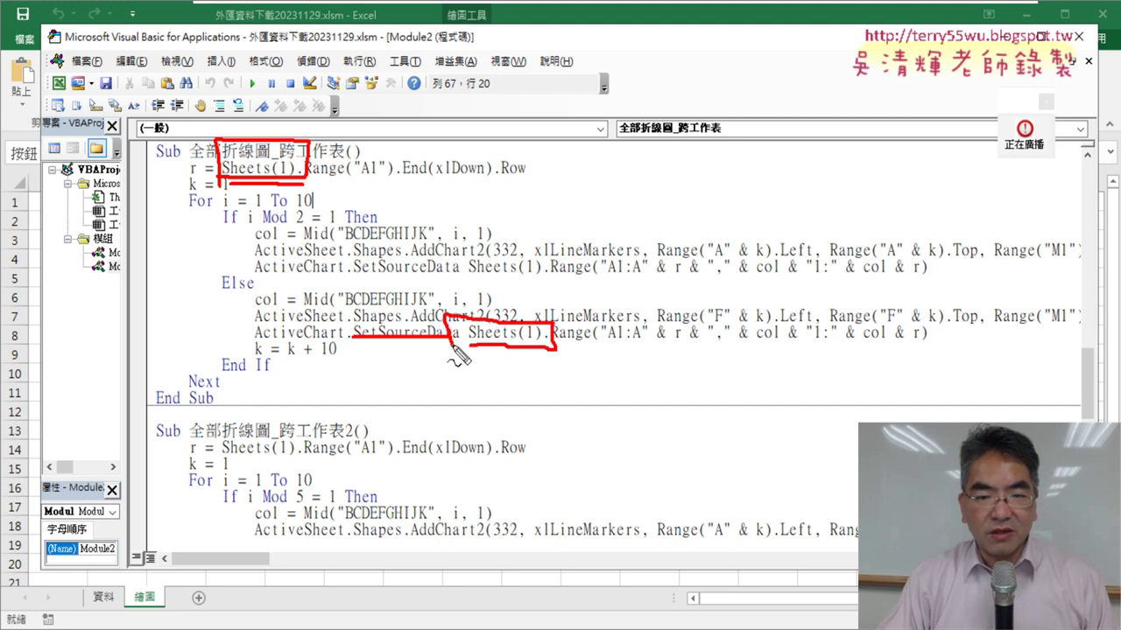
{"action": "mouse_move", "coordinate": [559, 283]}
{"action": "left_mouse_down"}
{"action": "mouse_move", "coordinate": [506, 286]}
{"action": "mouse_move", "coordinate": [547, 259]}
{"action": "left_mouse_up"}
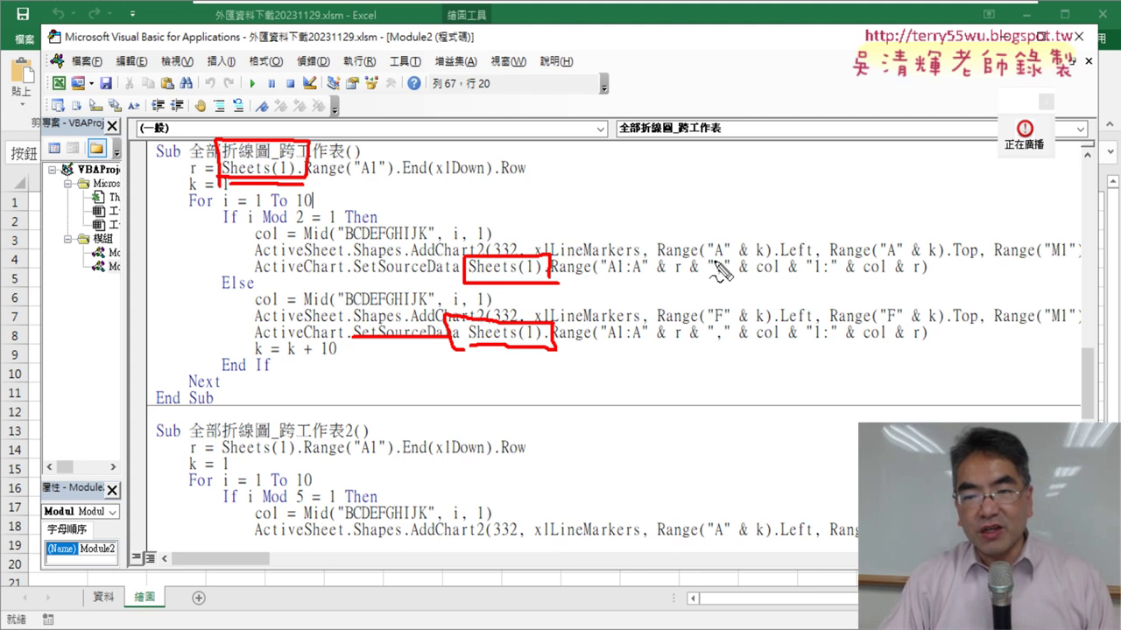
{"action": "left_click_drag", "start_coordinate": [715, 262], "coordinate": [724, 260]}
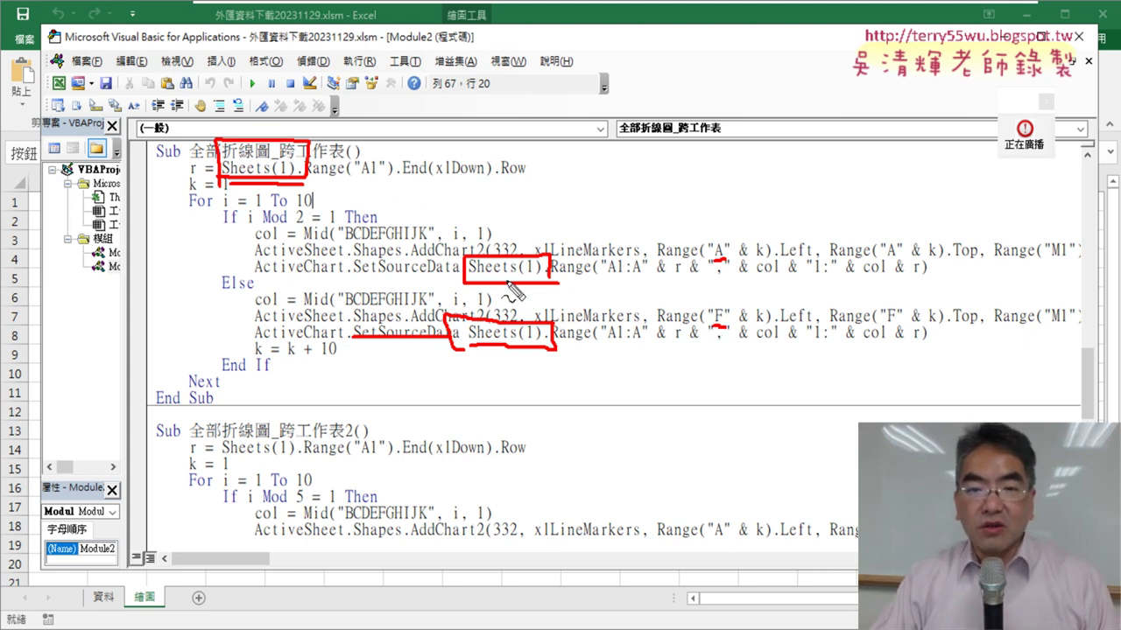
{"action": "left_click_drag", "start_coordinate": [384, 283], "coordinate": [442, 287]}
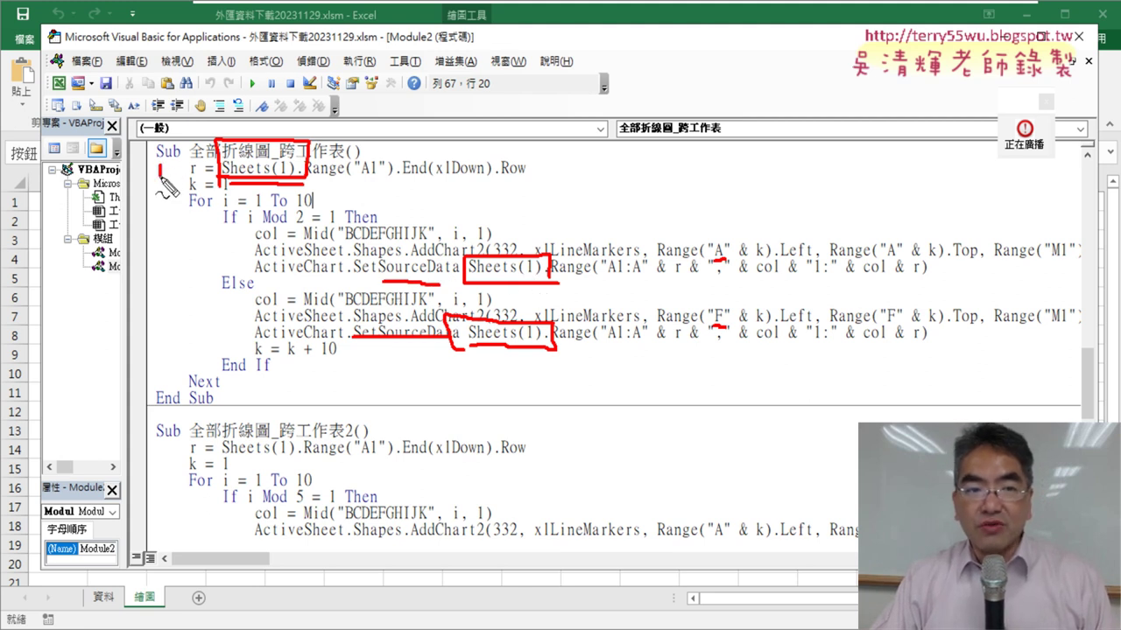
{"action": "left_click_drag", "start_coordinate": [160, 168], "coordinate": [185, 162]}
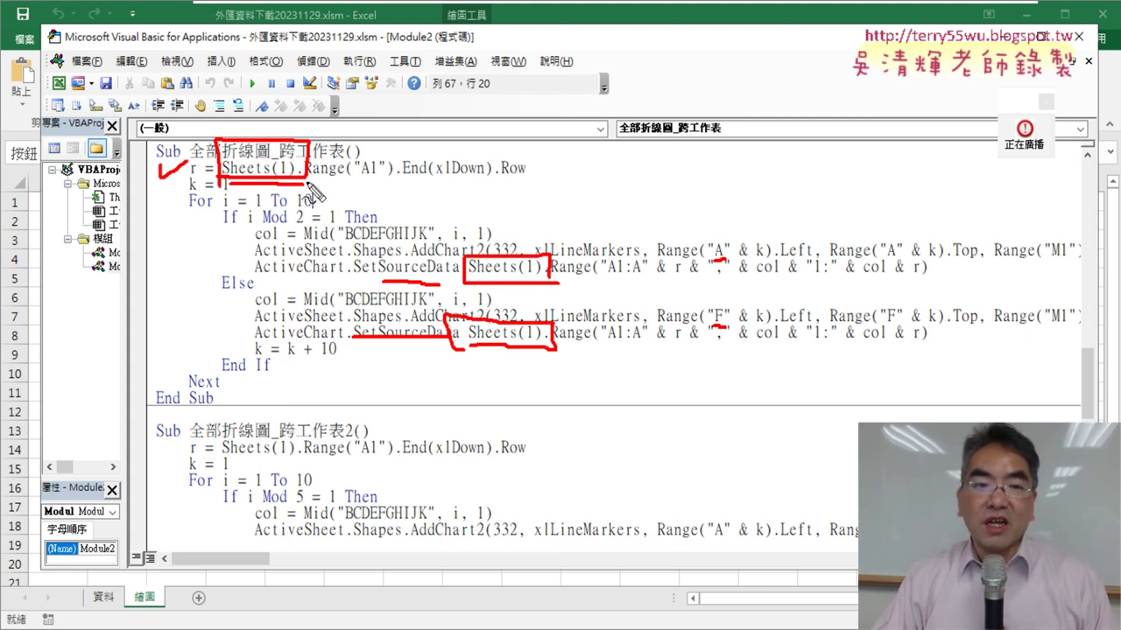
{"action": "left_click_drag", "start_coordinate": [317, 183], "coordinate": [523, 182]}
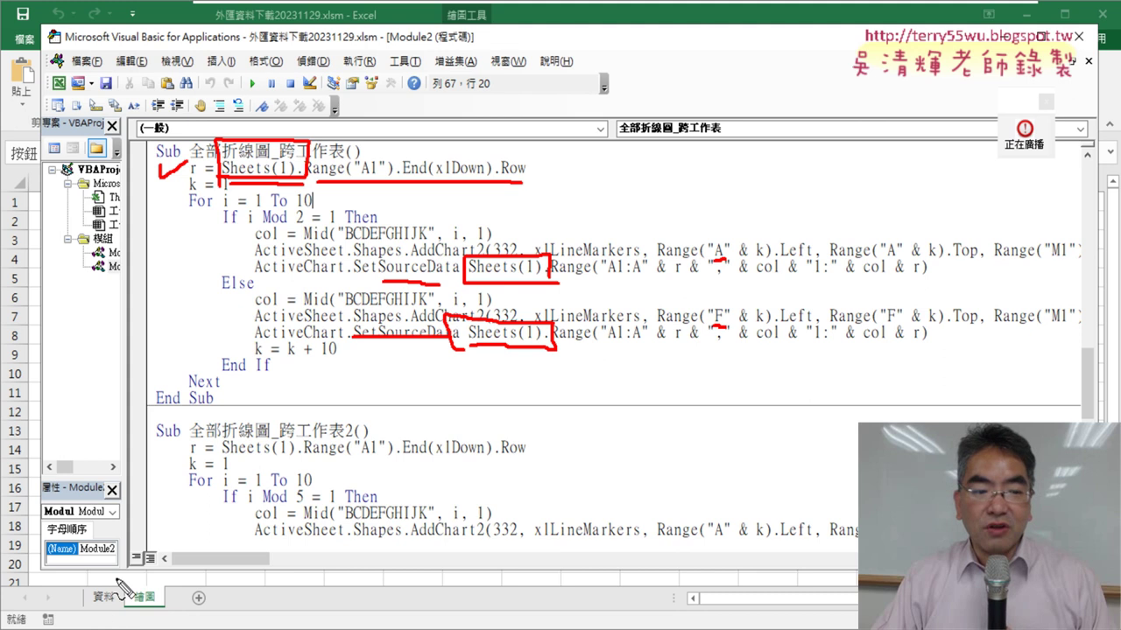
{"action": "mouse_move", "coordinate": [120, 574]}
{"action": "left_mouse_down"}
{"action": "mouse_move", "coordinate": [118, 604]}
{"action": "mouse_move", "coordinate": [171, 574]}
{"action": "left_mouse_up"}
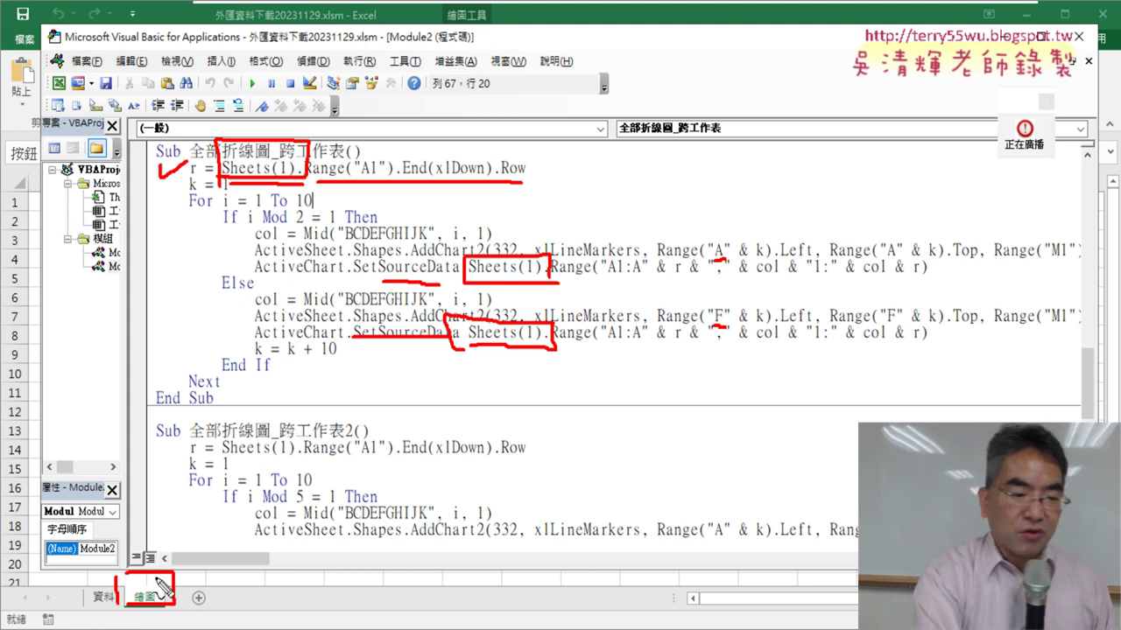
Clear annotations, bring Excel forward, and jump to the last row and back to A1.
{"action": "key", "text": "e"}
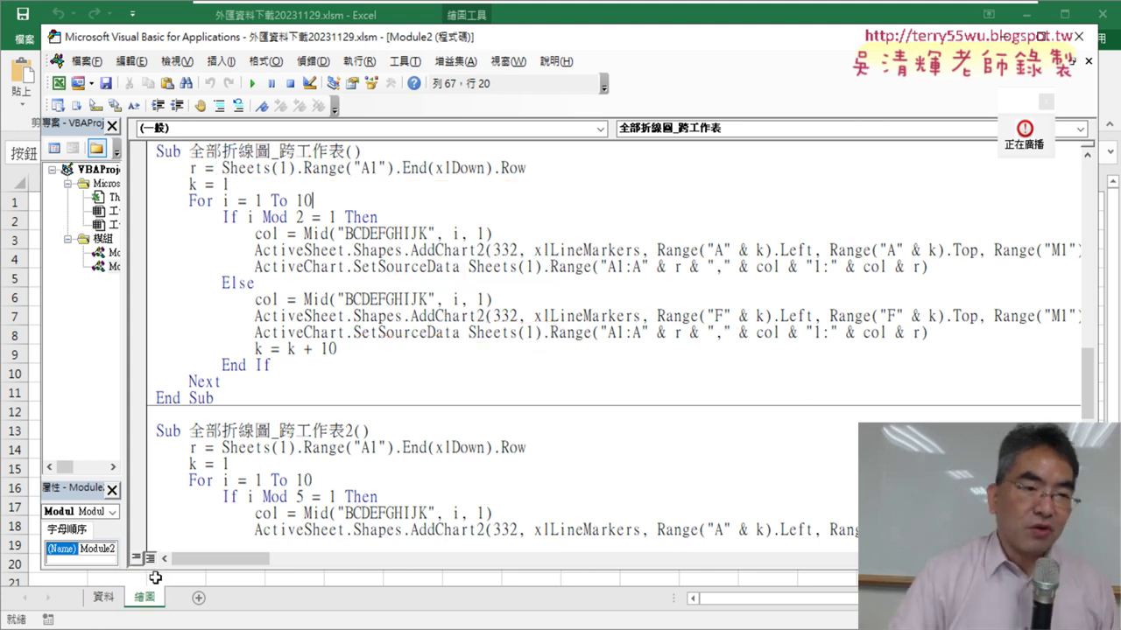
{"action": "left_click_drag", "start_coordinate": [445, 46], "coordinate": [545, 58]}
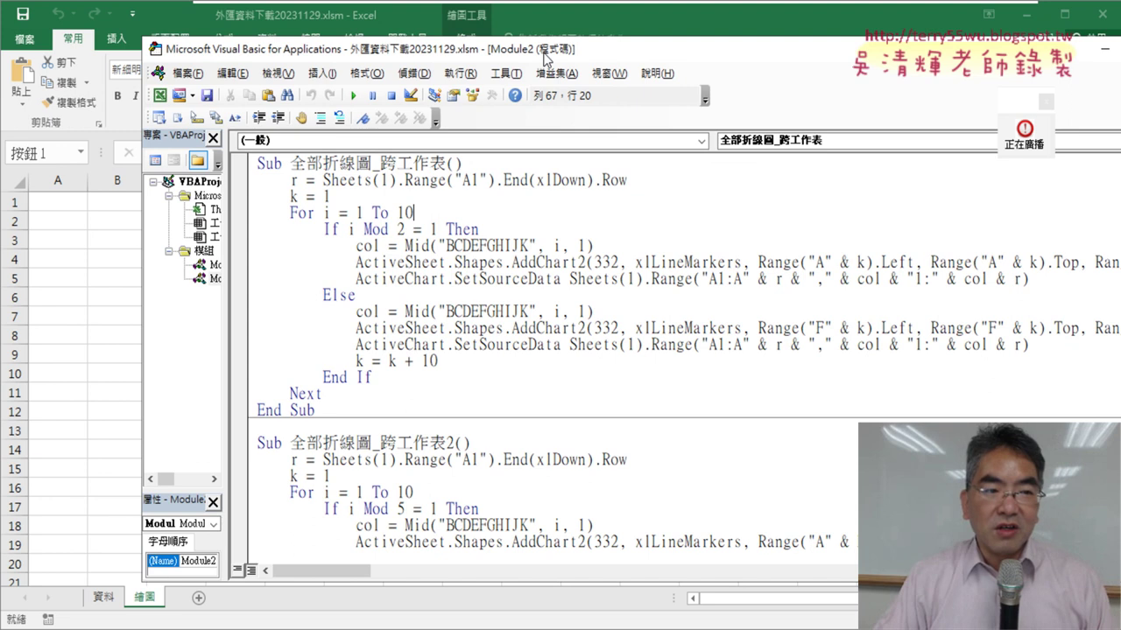
{"action": "left_click", "coordinate": [64, 201]}
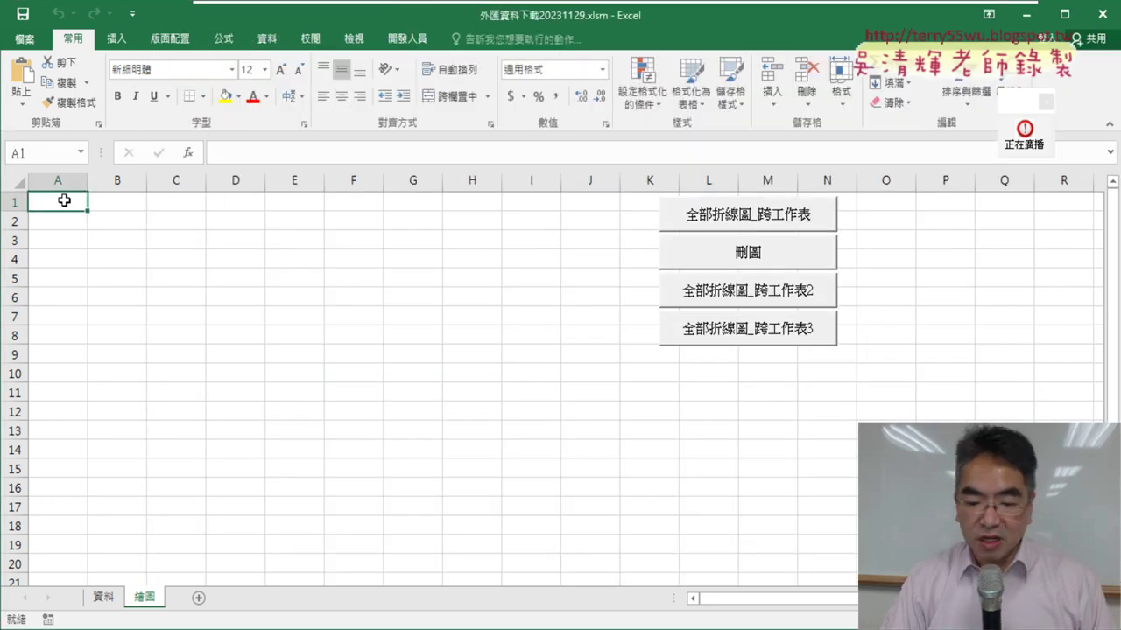
{"action": "key", "text": "ctrl+Down"}
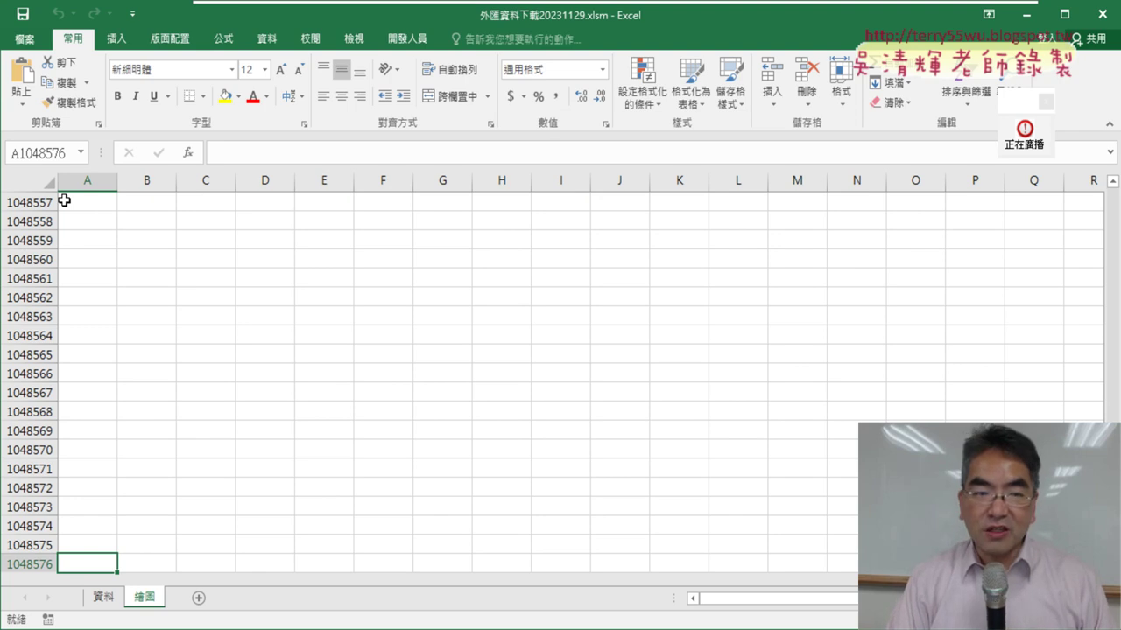
{"action": "key", "text": "ctrl+Up"}
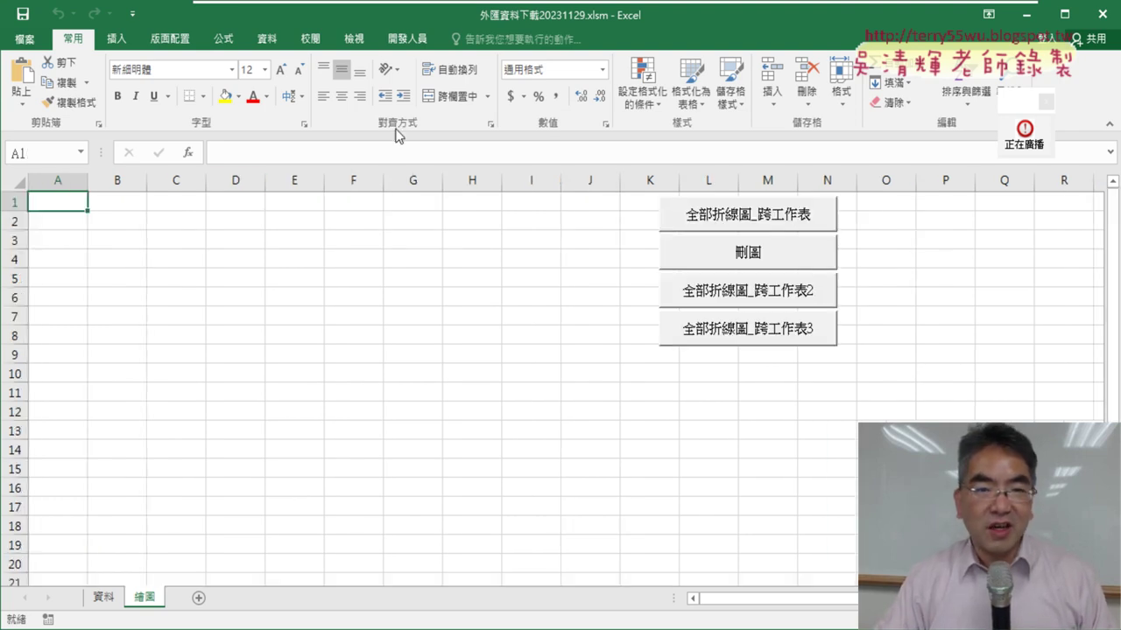
Open Visual Basic from the Developer tab, select Sheets(1) in the row-count line, then return to 繪圖.
{"action": "left_click", "coordinate": [415, 44]}
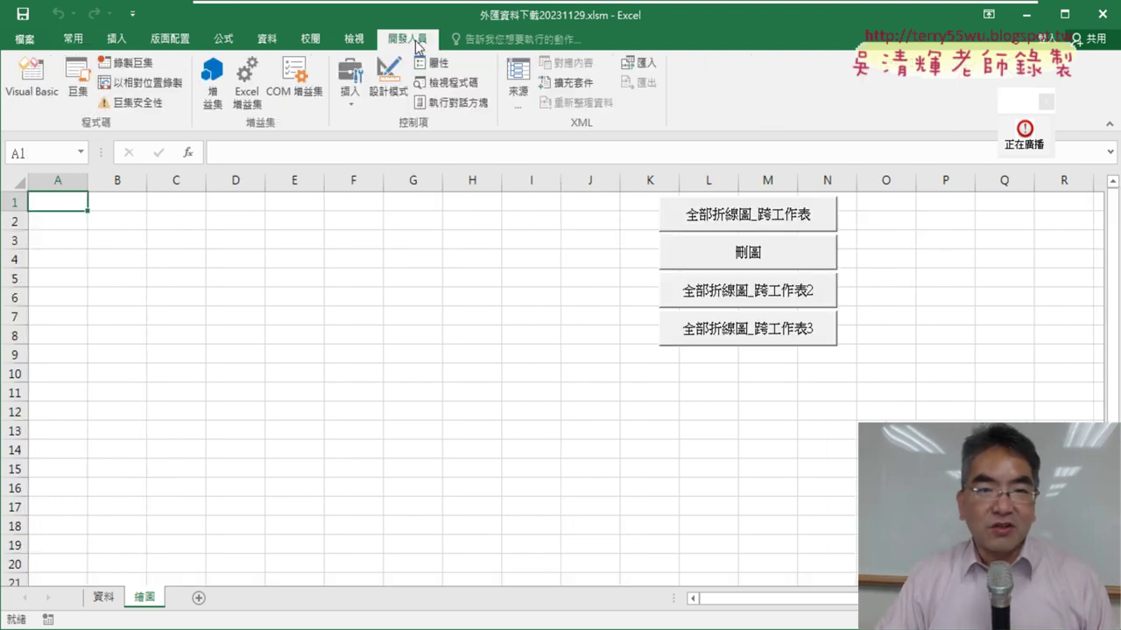
{"action": "left_click", "coordinate": [58, 70]}
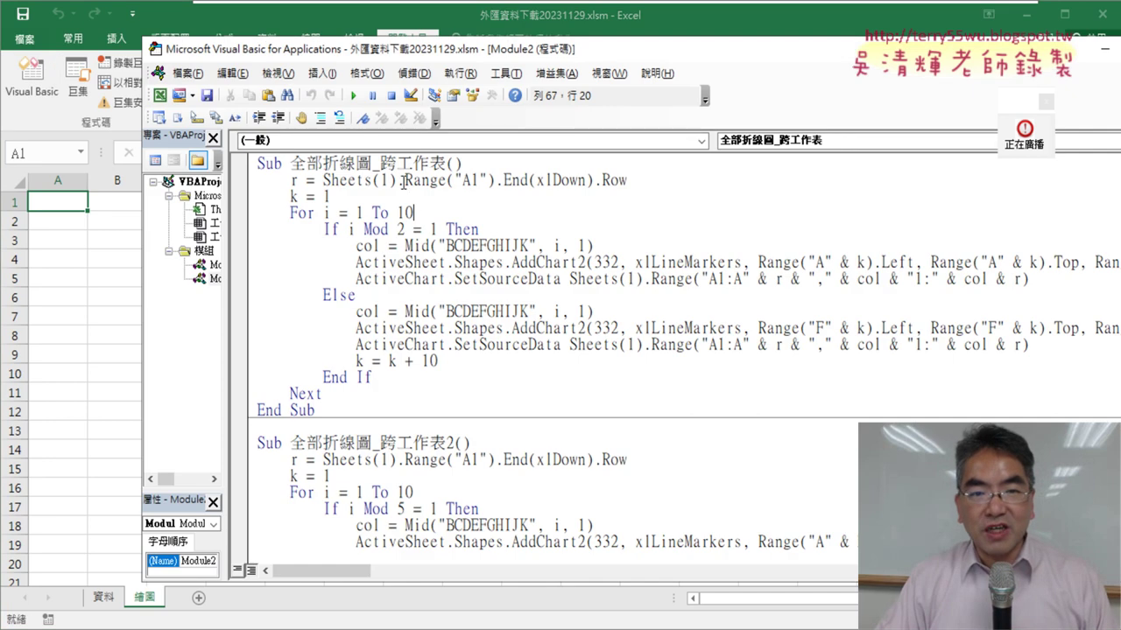
{"action": "left_click_drag", "start_coordinate": [405, 180], "coordinate": [330, 180]}
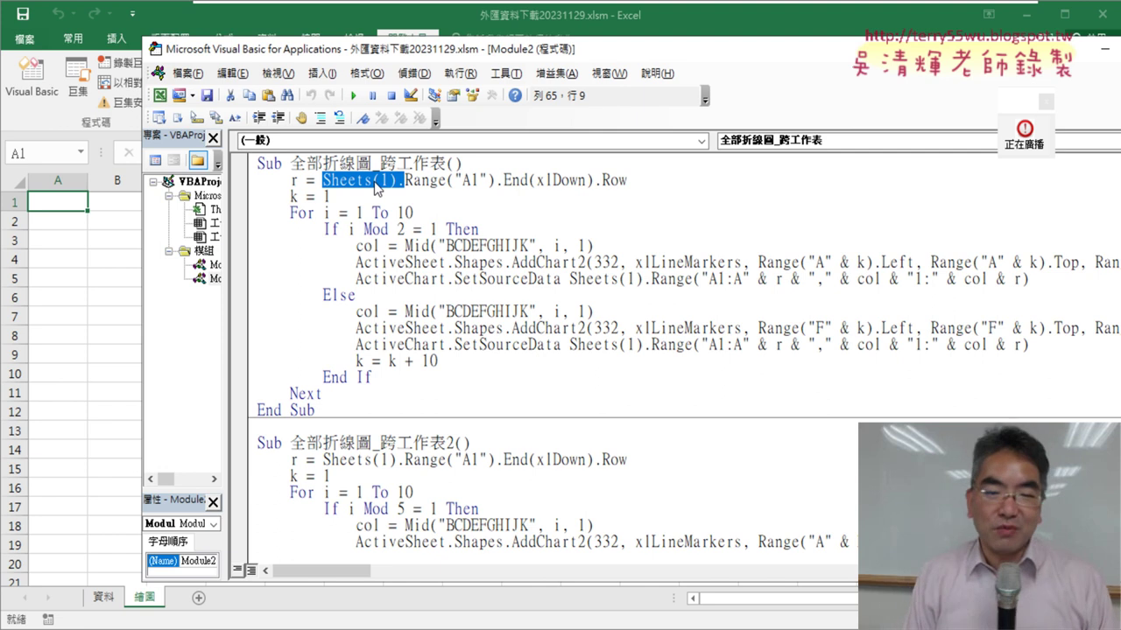
{"action": "scroll", "coordinate": [537, 317], "scroll_direction": "down", "scroll_amount": 2}
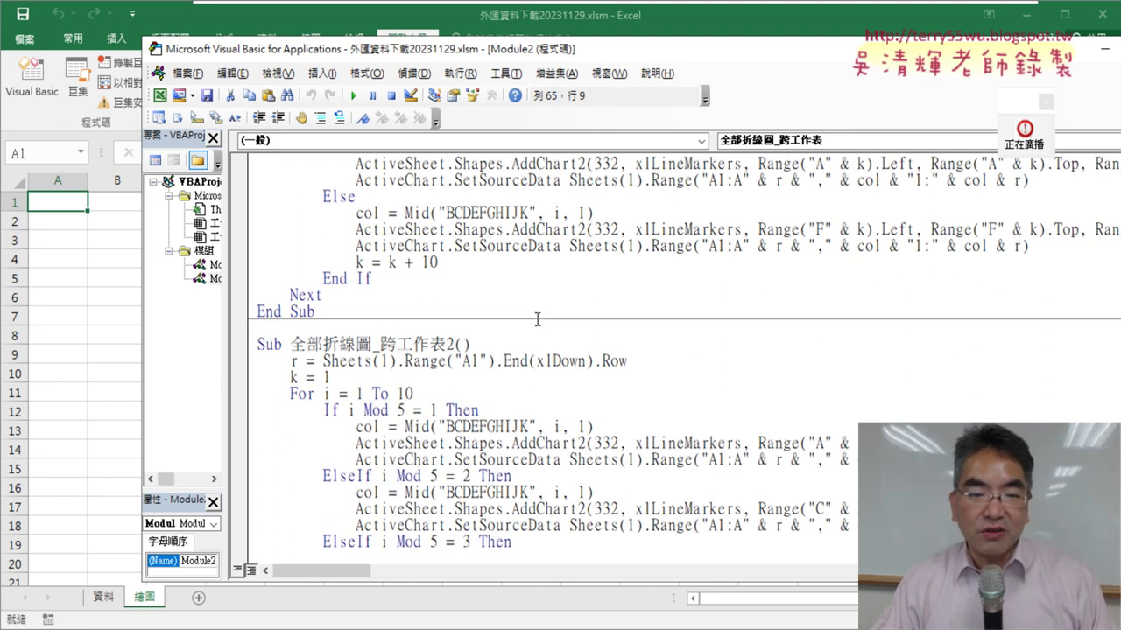
{"action": "scroll", "coordinate": [538, 324], "scroll_direction": "down", "scroll_amount": 1}
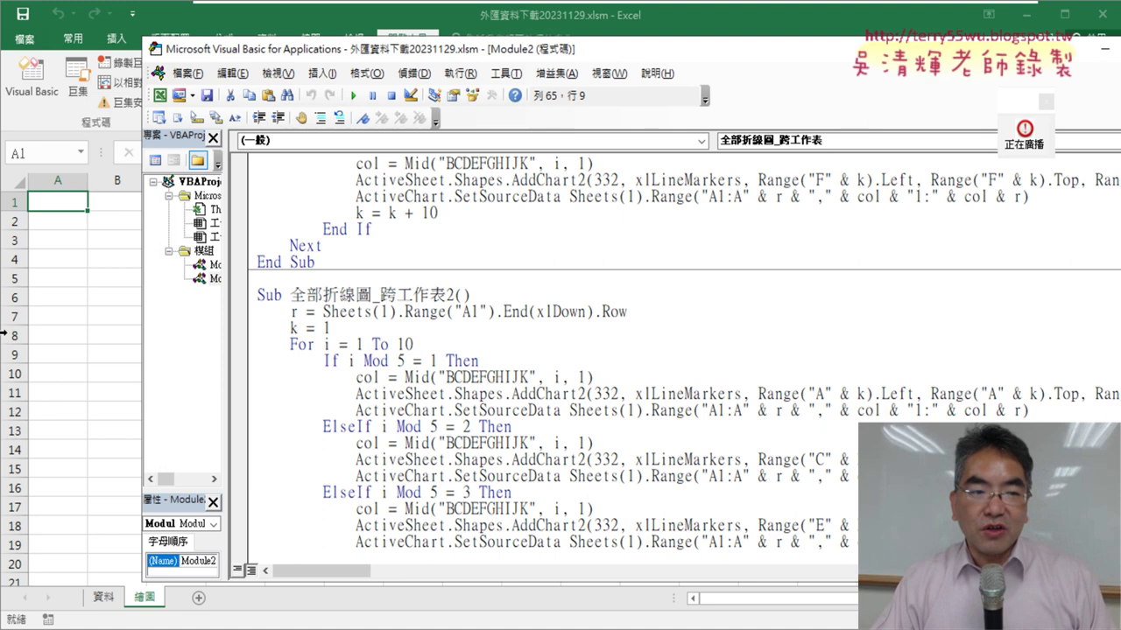
{"action": "left_click", "coordinate": [102, 342]}
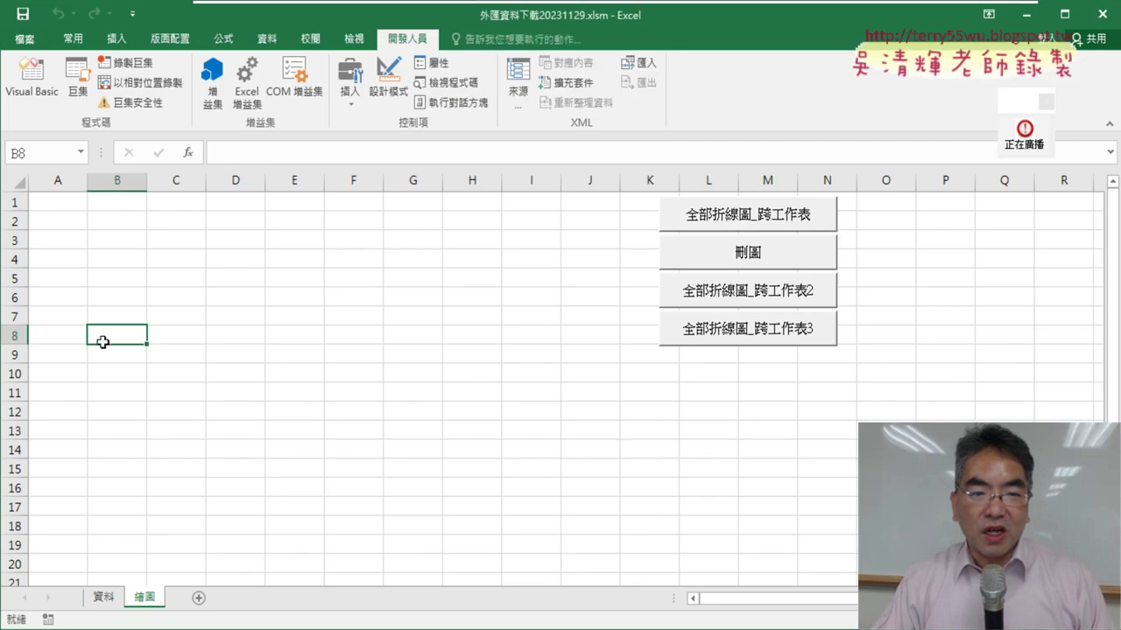
Delete the 繪圖 charts, redraw the ten exchange-rate charts, then view the Google Groups course post.
{"action": "left_click", "coordinate": [794, 224]}
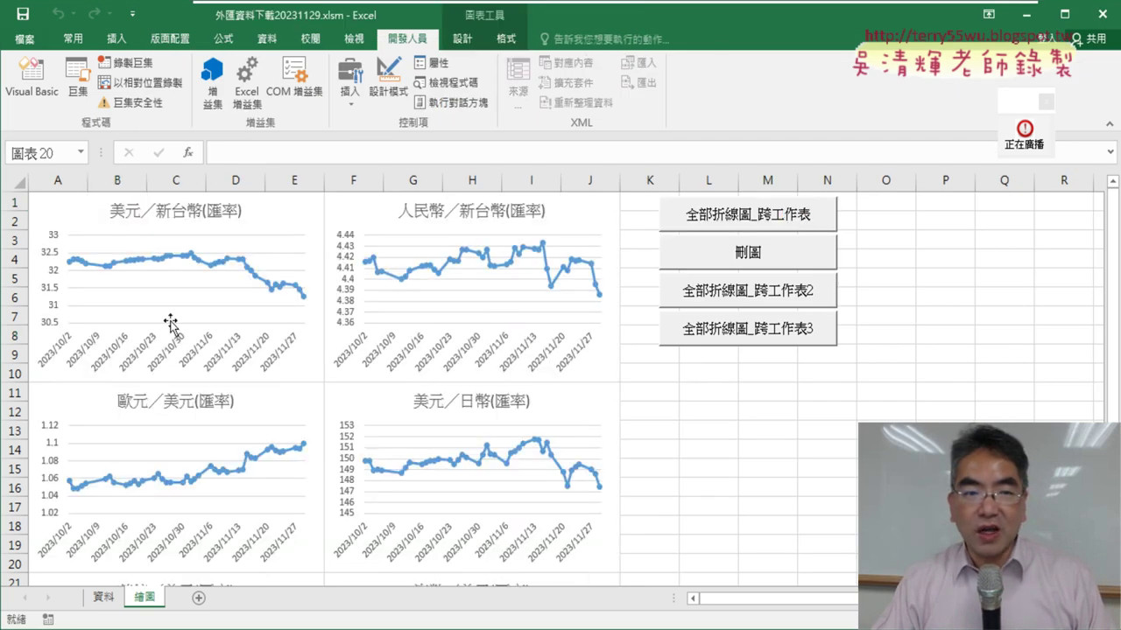
{"action": "left_click", "coordinate": [738, 254]}
{"action": "left_click", "coordinate": [738, 293]}
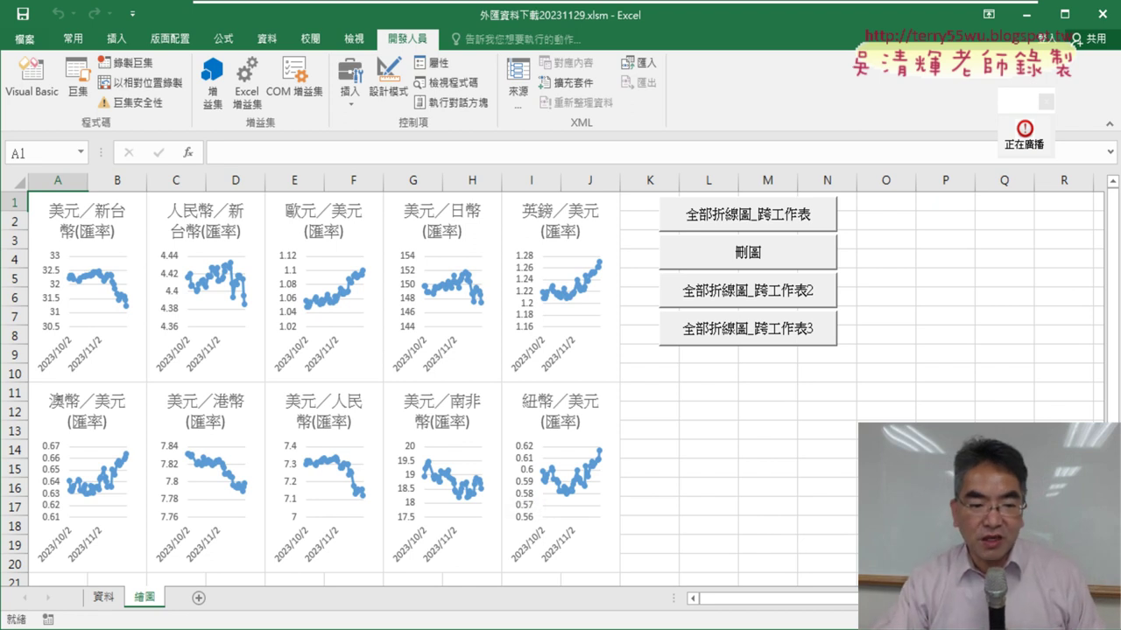
{"action": "mouse_move", "coordinate": [227, 629]}
{"action": "left_click", "coordinate": [242, 596]}
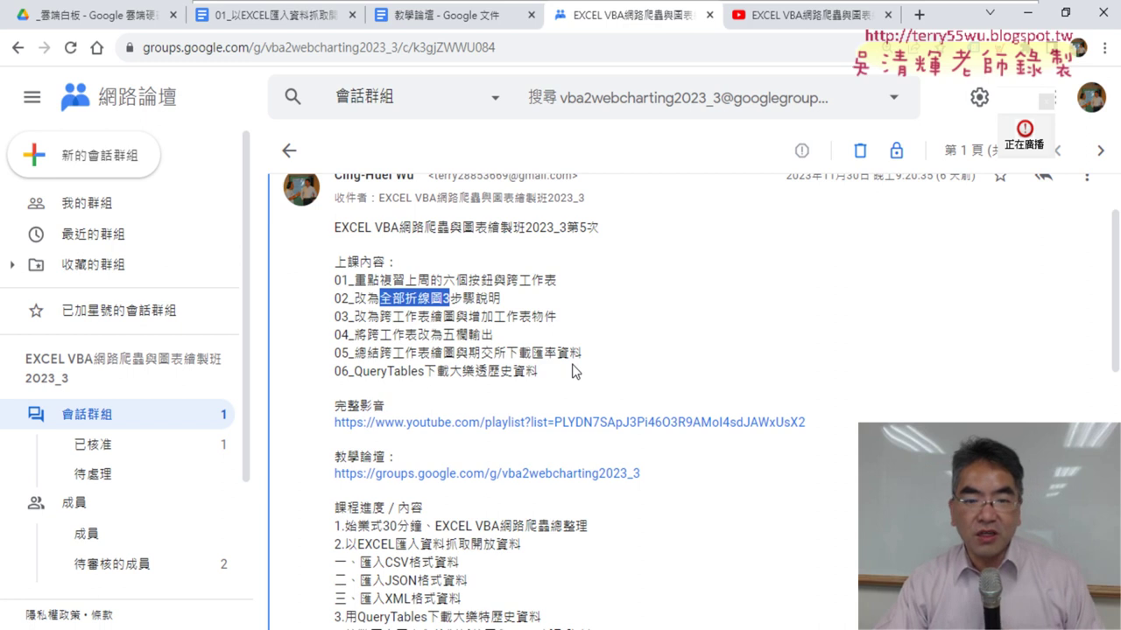
On the 資料 sheet, run 全部折線圖 and 全部折線圖2, then delete the charts with 刪圖.
{"action": "left_click", "coordinate": [352, 623]}
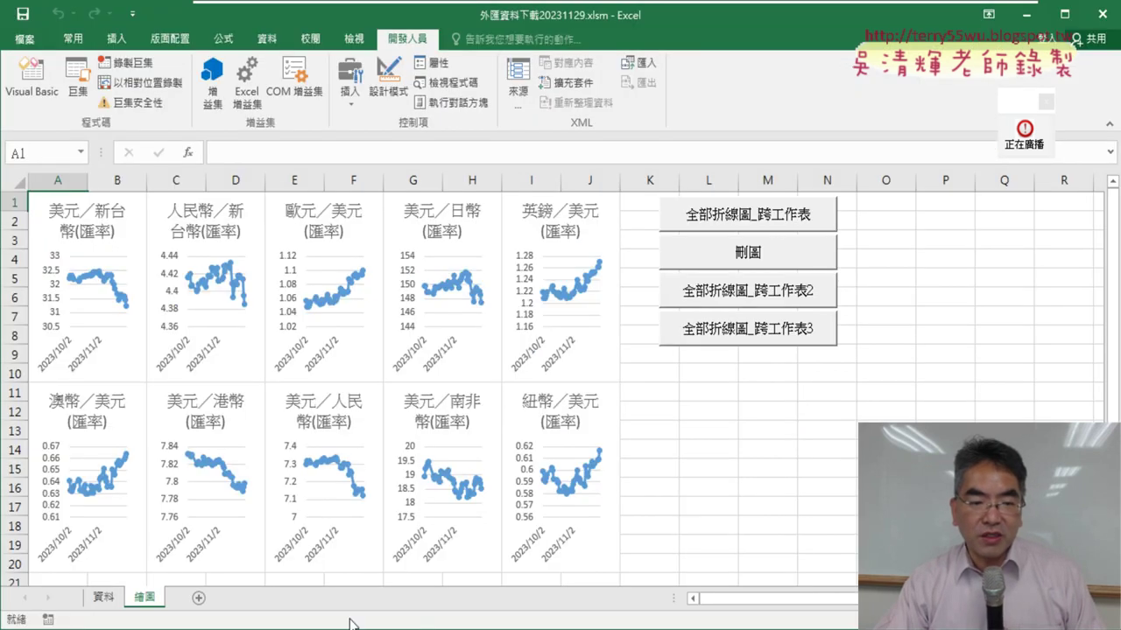
{"action": "left_click", "coordinate": [100, 601]}
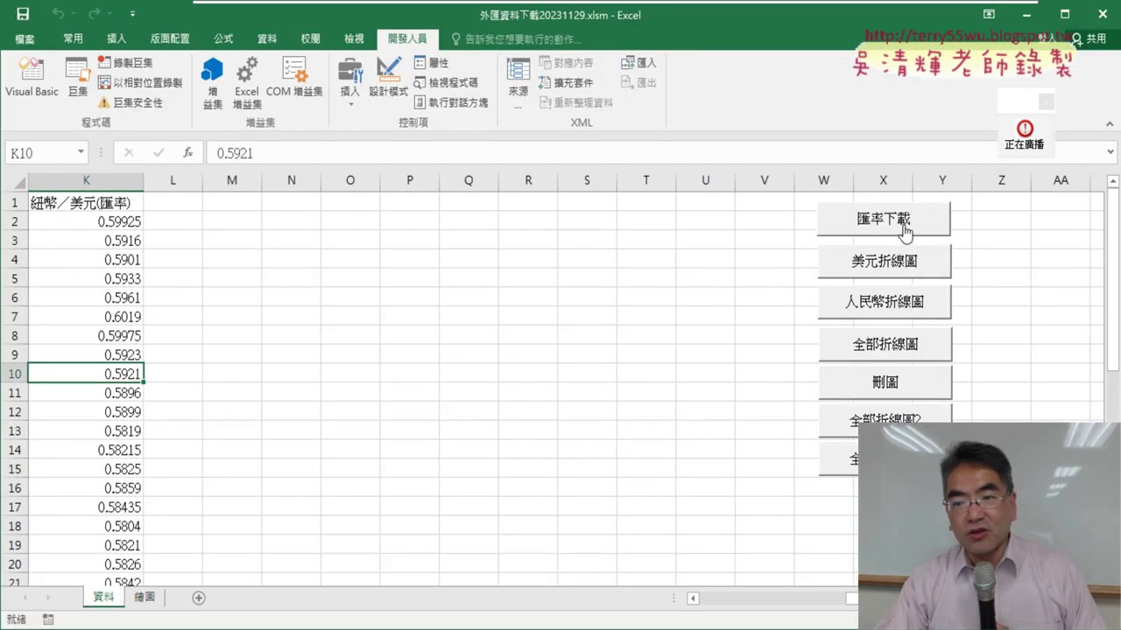
{"action": "left_click", "coordinate": [941, 526]}
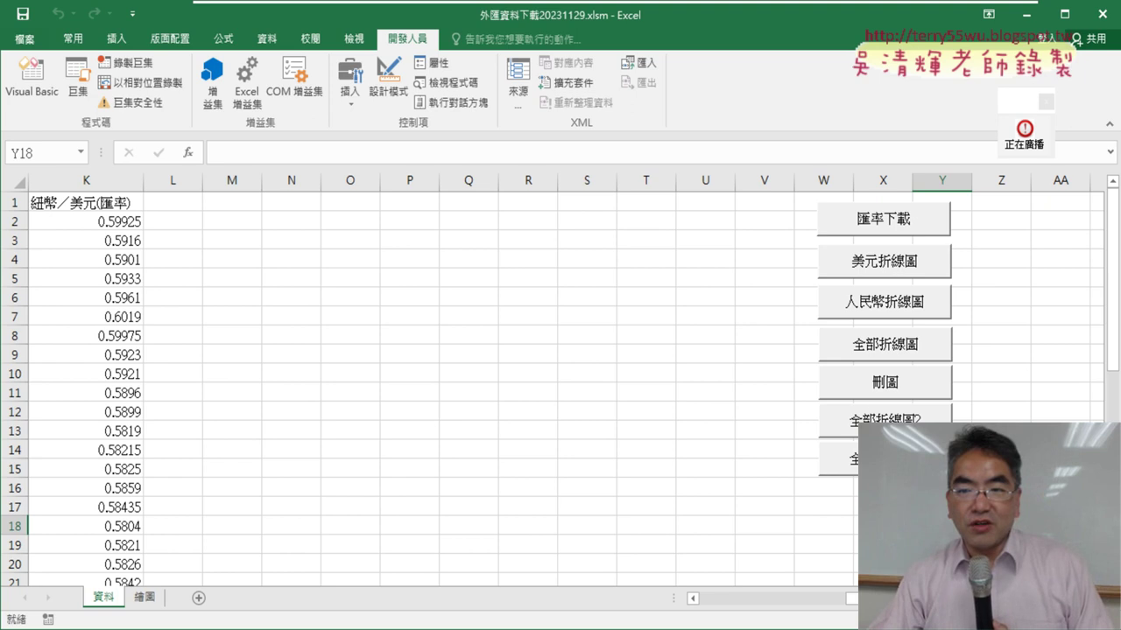
{"action": "left_click", "coordinate": [889, 417]}
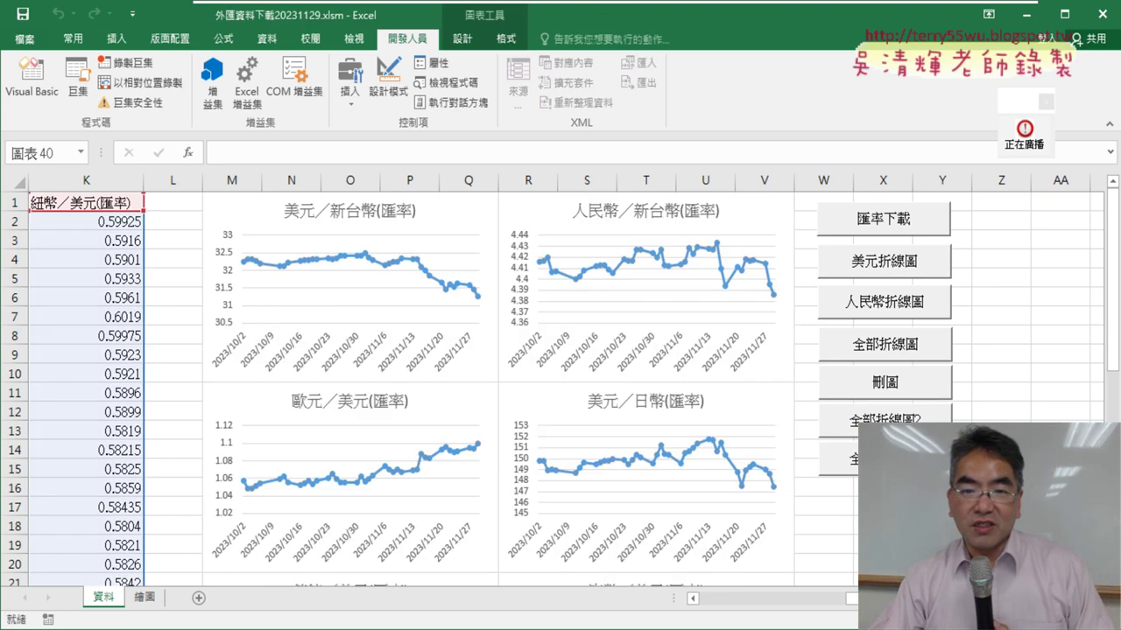
{"action": "left_click", "coordinate": [826, 385]}
{"action": "left_click", "coordinate": [889, 418]}
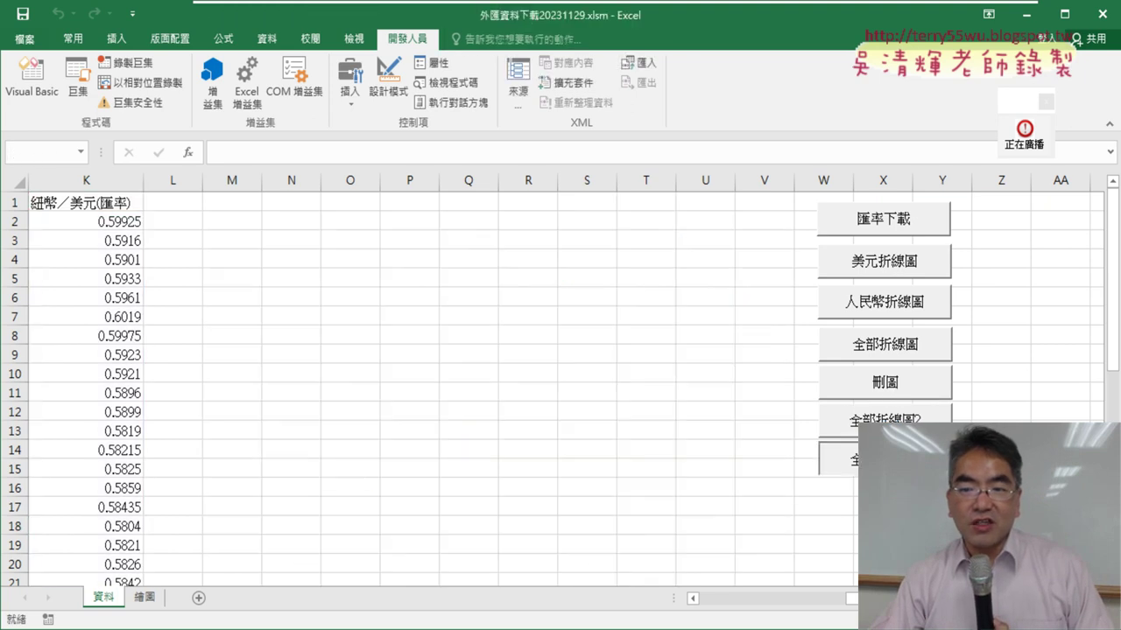
{"action": "left_click", "coordinate": [897, 394]}
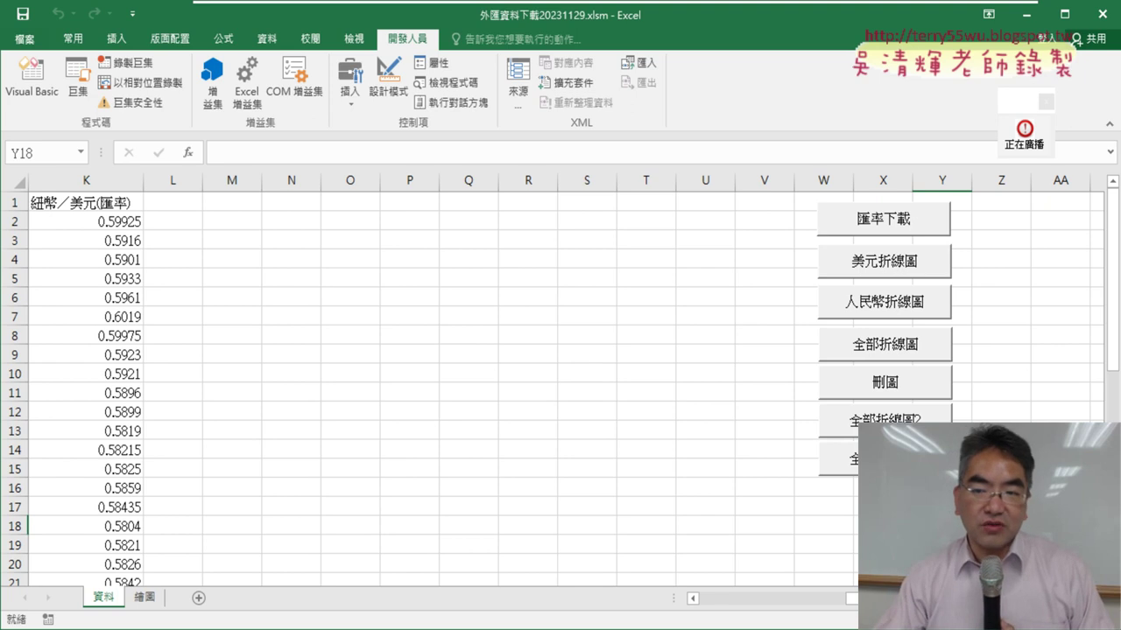
On 繪圖, clear the charts and redraw the 2×5 grid with 全部折線圖_跨工作表2.
{"action": "left_click", "coordinate": [146, 597]}
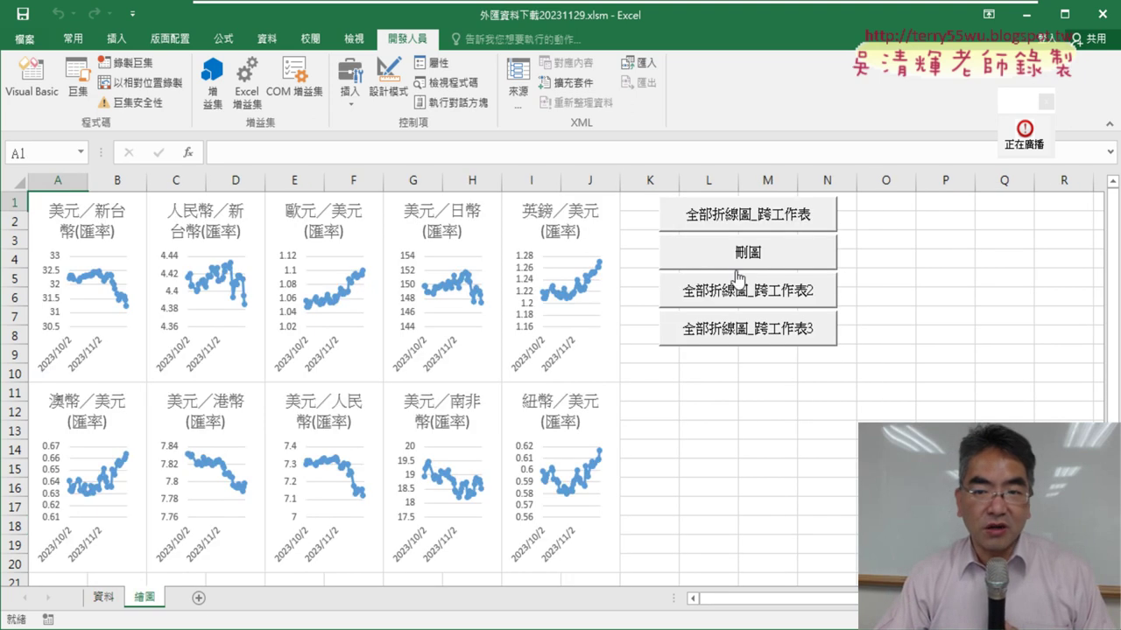
{"action": "left_click", "coordinate": [749, 261]}
{"action": "left_click", "coordinate": [758, 303]}
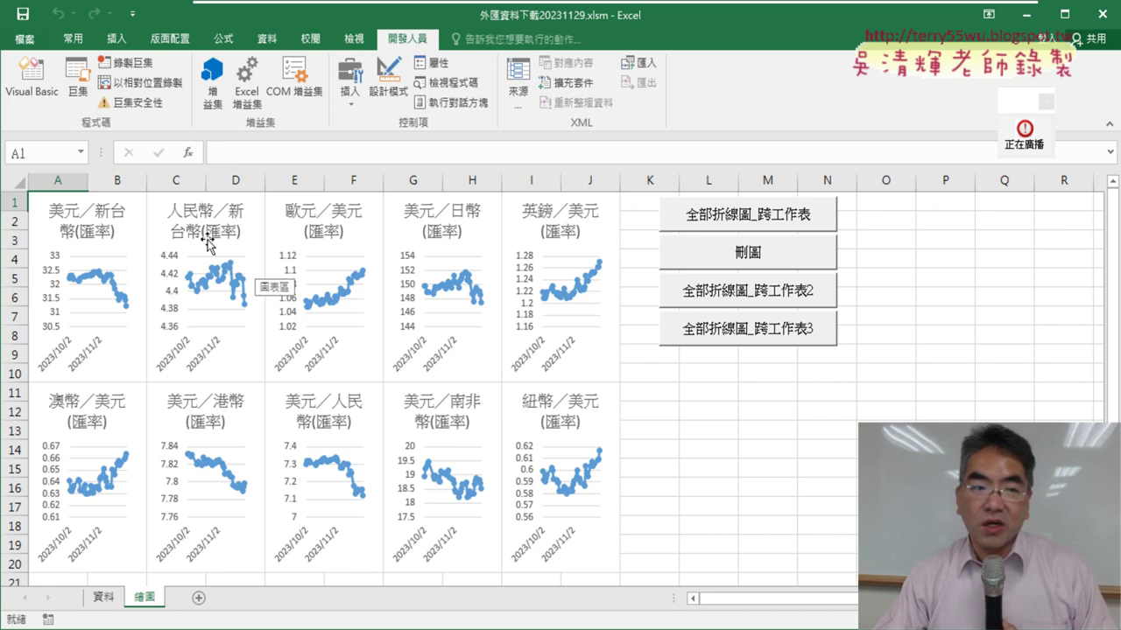
Open the 全部折線圖_跨工作表2 macro code and highlight its i Mod 5 = 1, 2, 3 branches.
{"action": "right_click", "coordinate": [734, 290]}
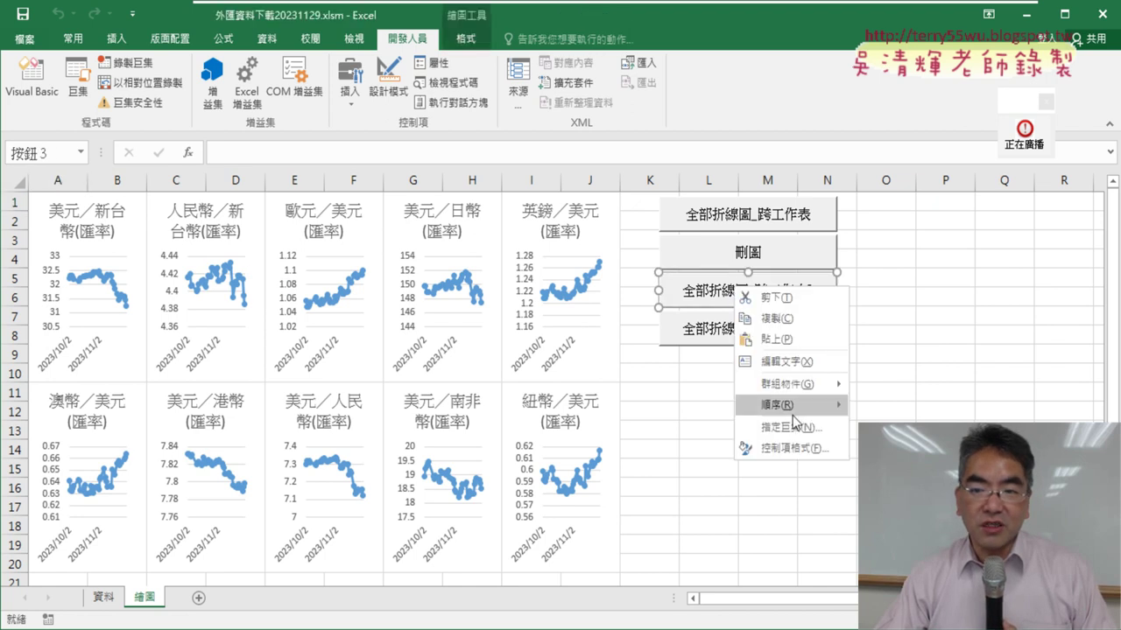
{"action": "left_click", "coordinate": [770, 326]}
{"action": "left_click", "coordinate": [925, 293]}
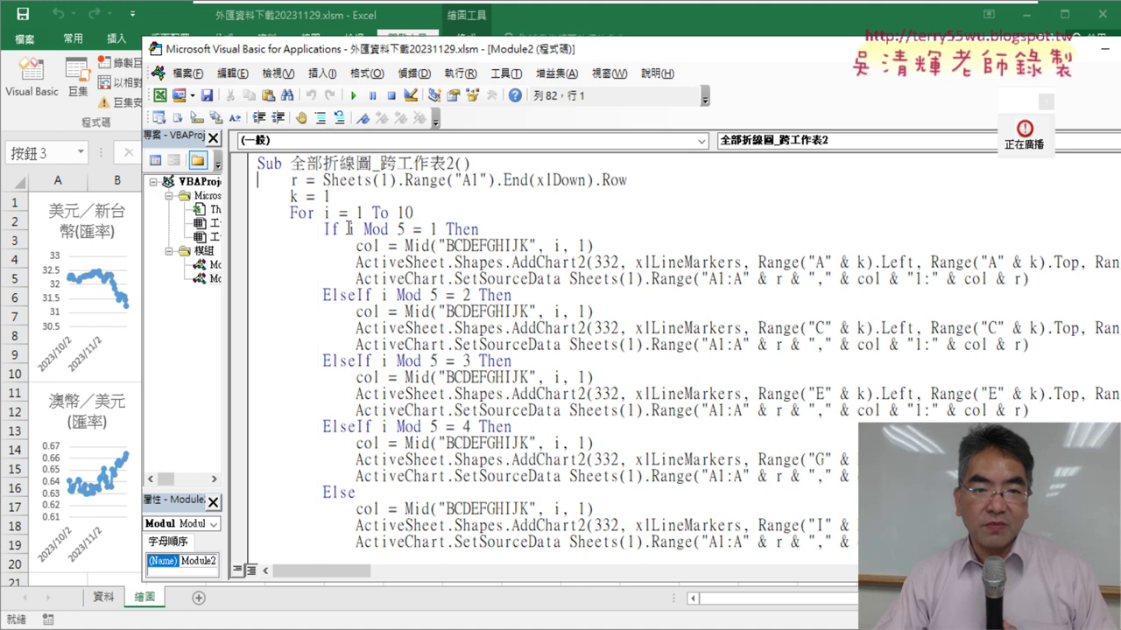
{"action": "left_click_drag", "start_coordinate": [348, 229], "coordinate": [424, 229]}
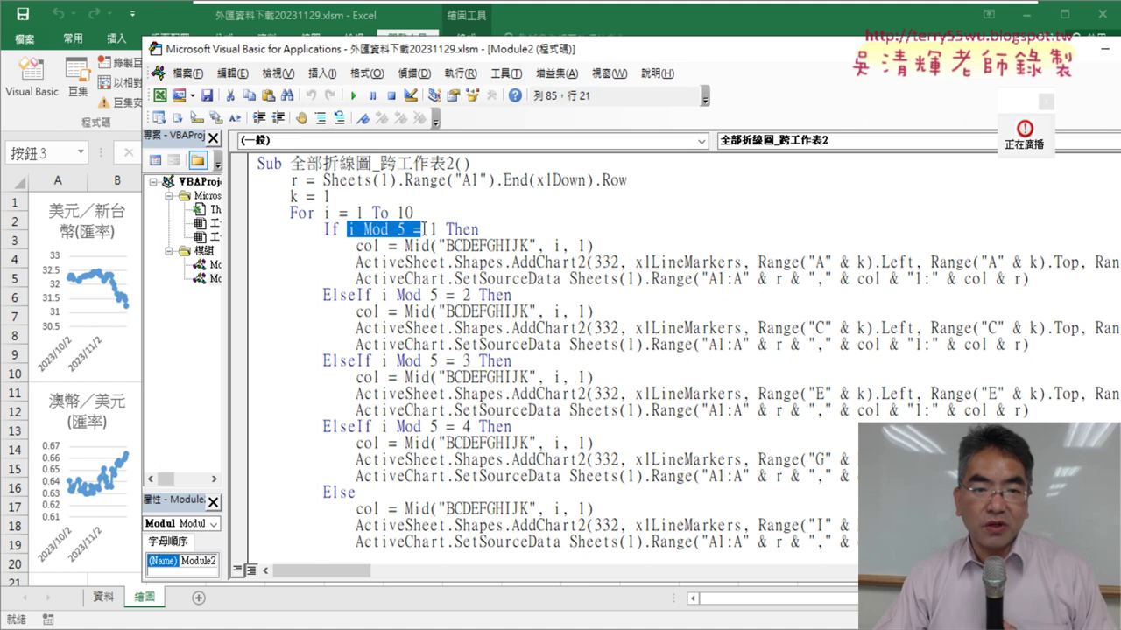
{"action": "left_click_drag", "start_coordinate": [470, 295], "coordinate": [379, 295]}
{"action": "left_click", "coordinate": [456, 360]}
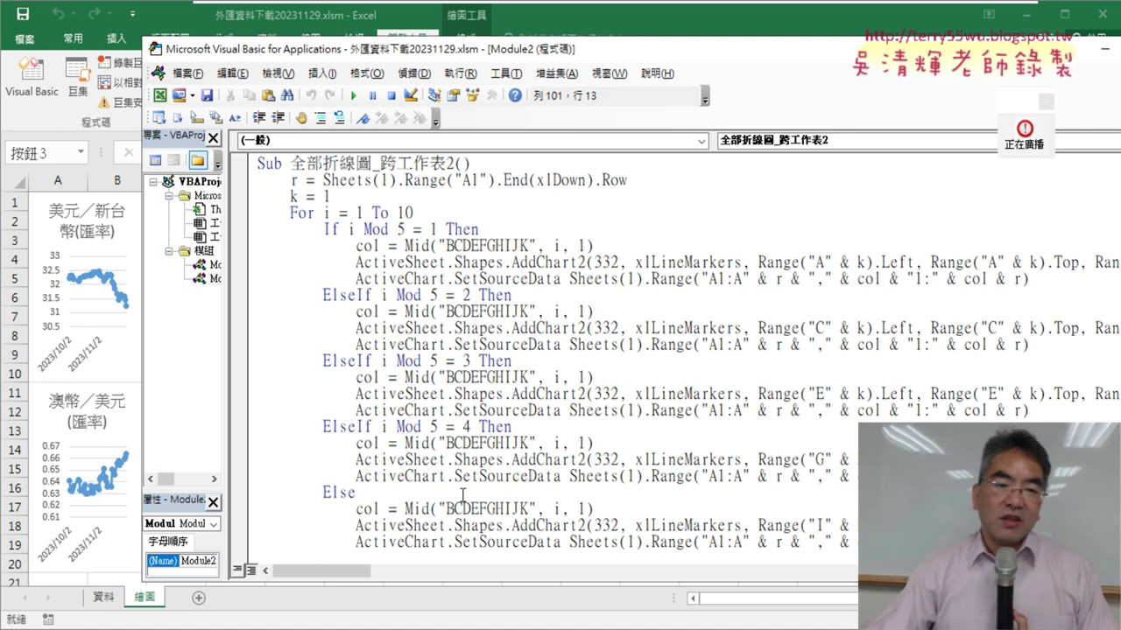
{"action": "left_click_drag", "start_coordinate": [248, 296], "coordinate": [234, 438]}
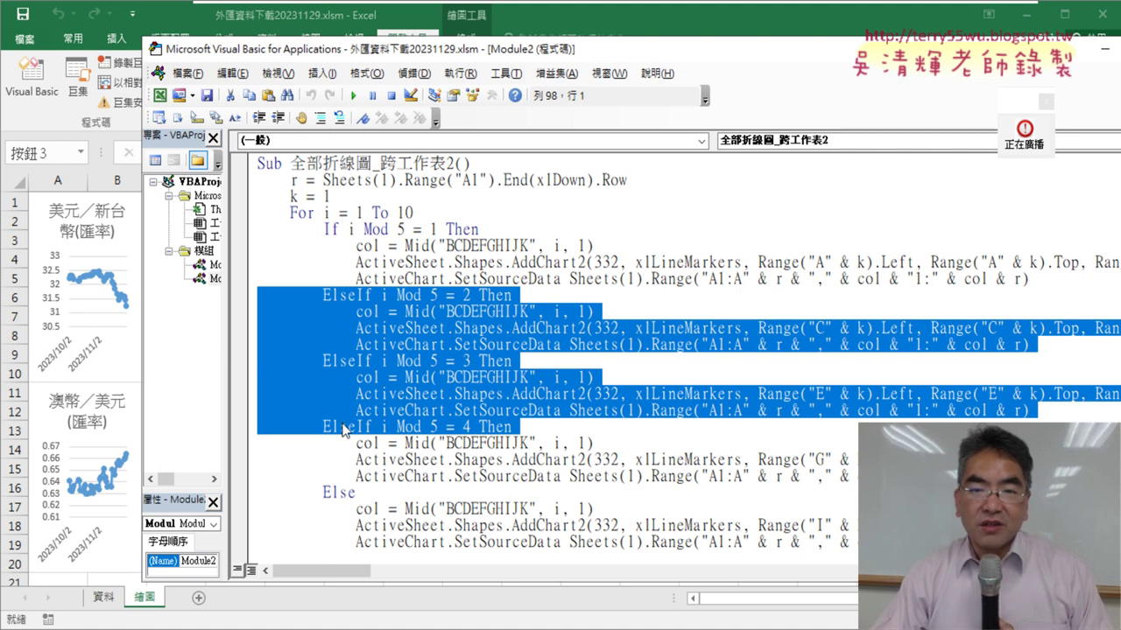
Scroll to 全部折線圖_跨工作表3 and highlight its i Mod 5 <> 0 condition.
{"action": "scroll", "coordinate": [343, 429], "scroll_direction": "down", "scroll_amount": 1}
{"action": "scroll", "coordinate": [343, 429], "scroll_direction": "down", "scroll_amount": 3}
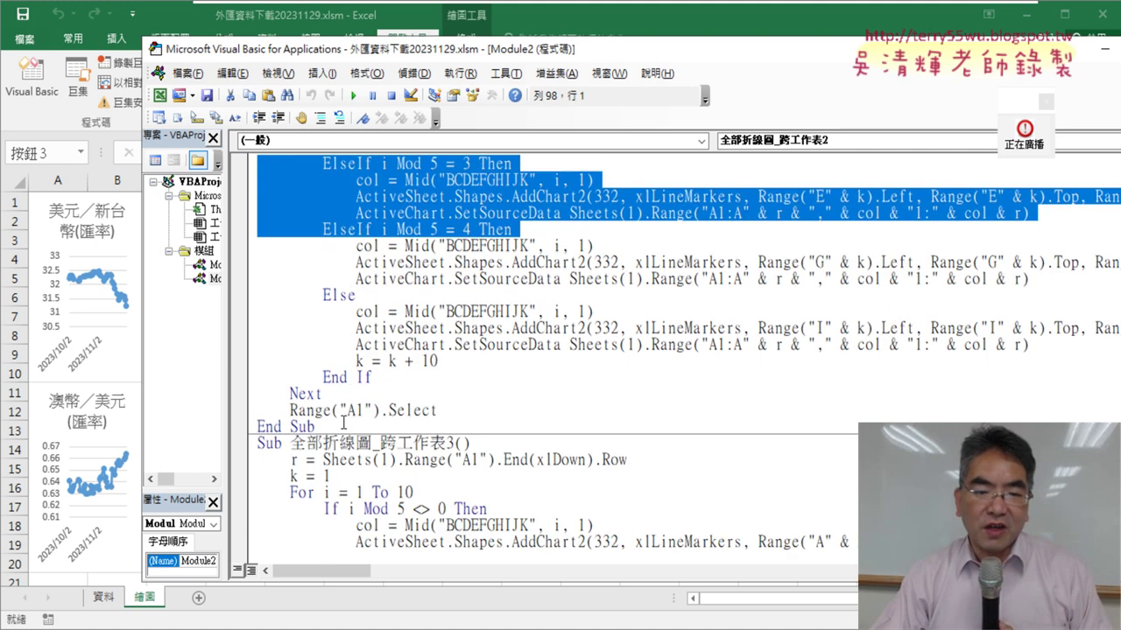
{"action": "scroll", "coordinate": [344, 423], "scroll_direction": "up", "scroll_amount": 2}
{"action": "scroll", "coordinate": [344, 402], "scroll_direction": "down", "scroll_amount": 4}
{"action": "scroll", "coordinate": [346, 383], "scroll_direction": "down", "scroll_amount": 1}
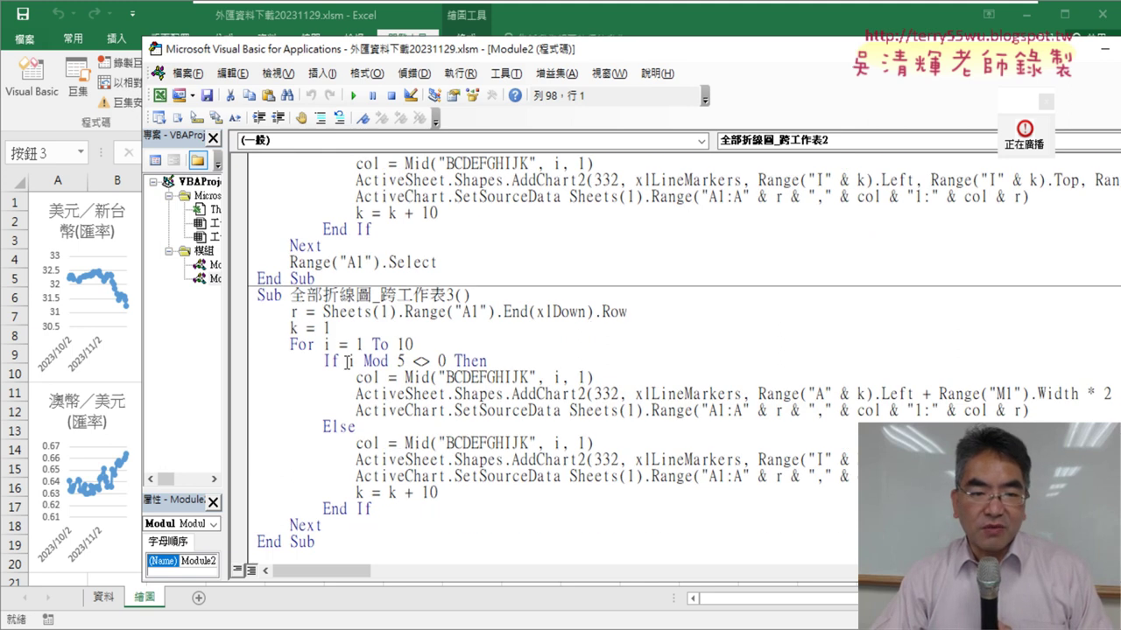
{"action": "left_click_drag", "start_coordinate": [347, 361], "coordinate": [443, 360]}
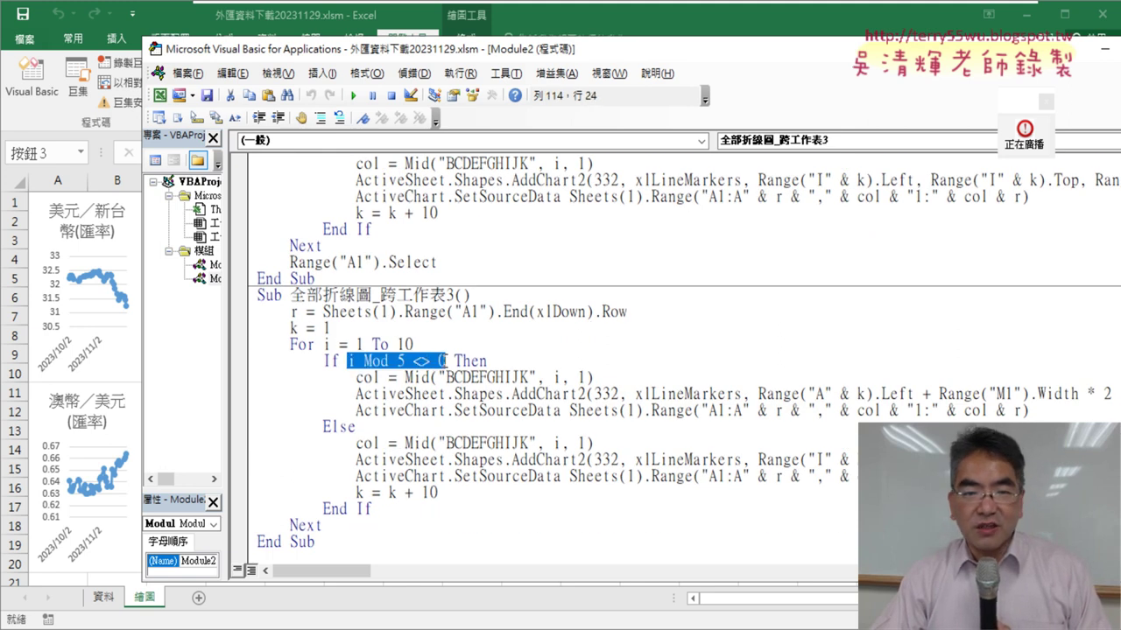
{"action": "scroll", "coordinate": [438, 342], "scroll_direction": "up", "scroll_amount": 2}
{"action": "scroll", "coordinate": [424, 289], "scroll_direction": "up", "scroll_amount": 2}
{"action": "scroll", "coordinate": [411, 245], "scroll_direction": "up", "scroll_amount": 2}
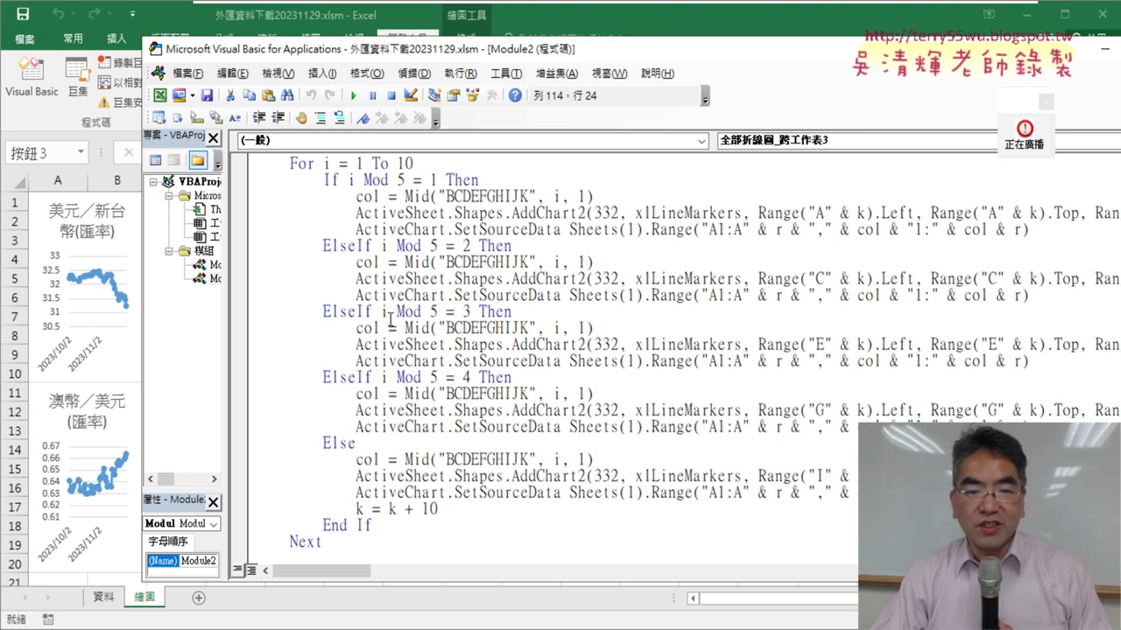
{"action": "scroll", "coordinate": [394, 332], "scroll_direction": "down", "scroll_amount": 5}
{"action": "scroll", "coordinate": [405, 355], "scroll_direction": "down", "scroll_amount": 2}
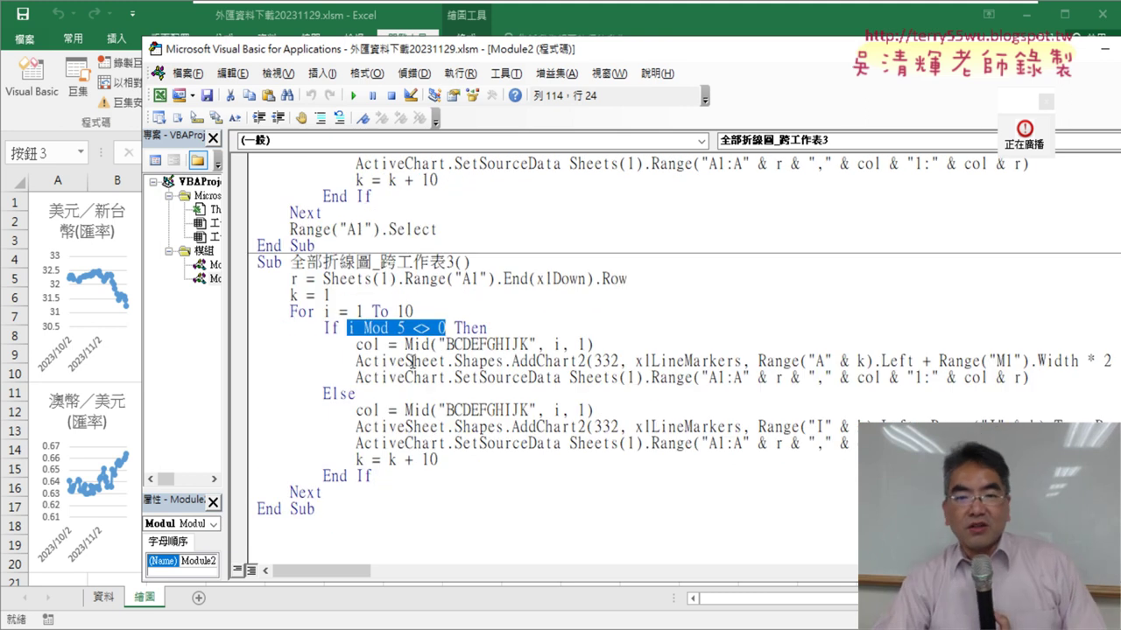
{"action": "left_click_drag", "start_coordinate": [535, 52], "coordinate": [455, 56]}
{"action": "left_click", "coordinate": [313, 332]}
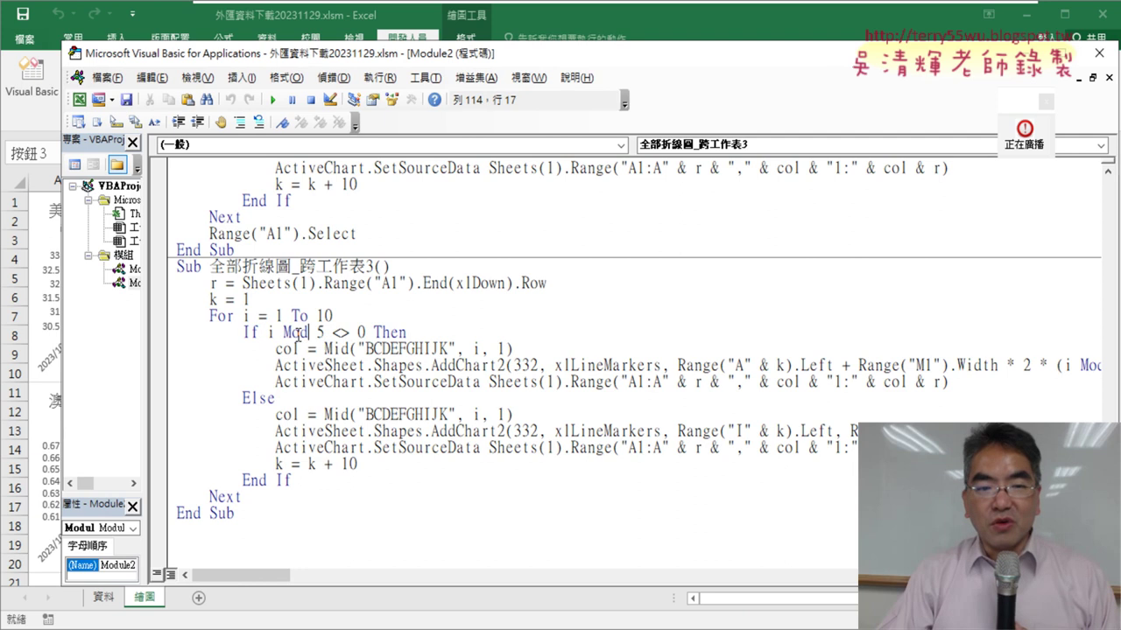
{"action": "left_click_drag", "start_coordinate": [282, 332], "coordinate": [365, 333]}
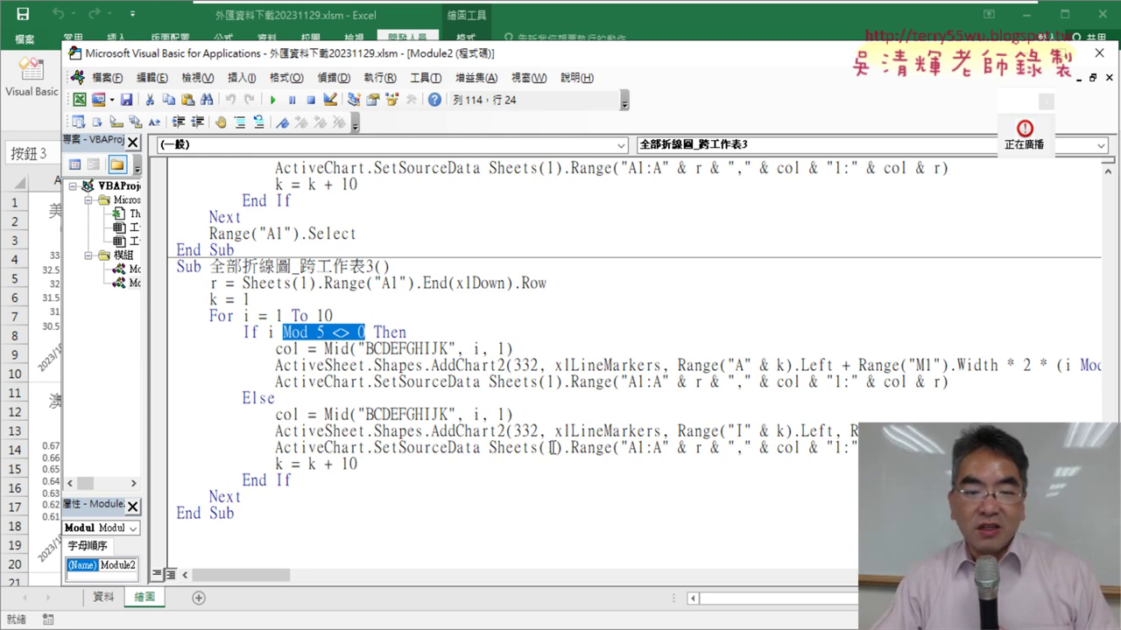
{"action": "left_click_drag", "start_coordinate": [280, 575], "coordinate": [305, 575]}
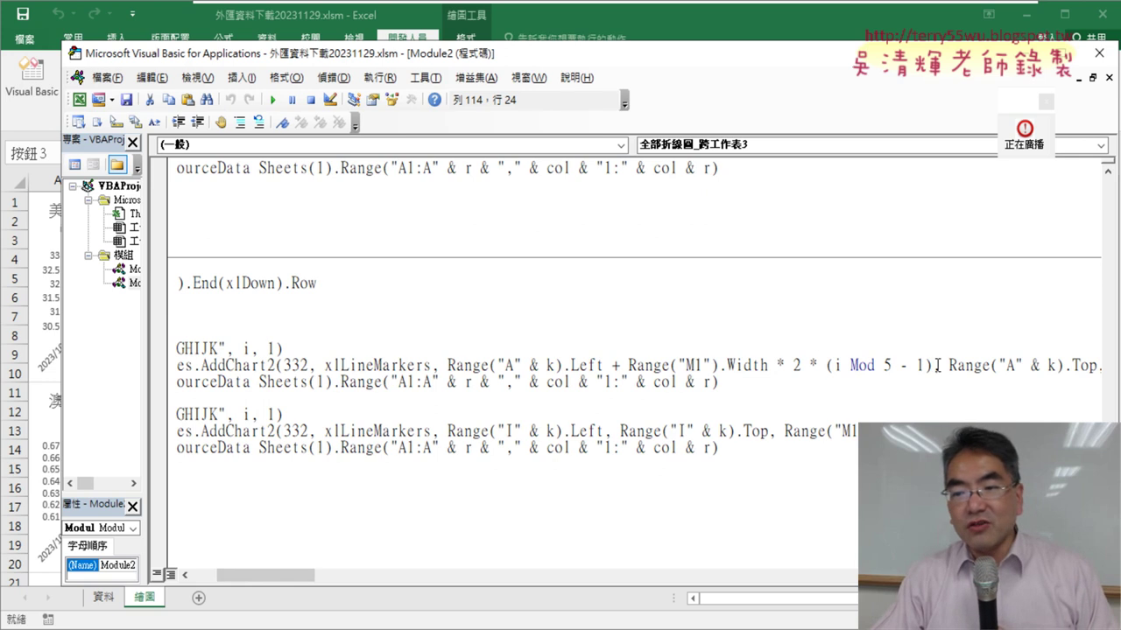
{"action": "left_click_drag", "start_coordinate": [936, 365], "coordinate": [825, 365]}
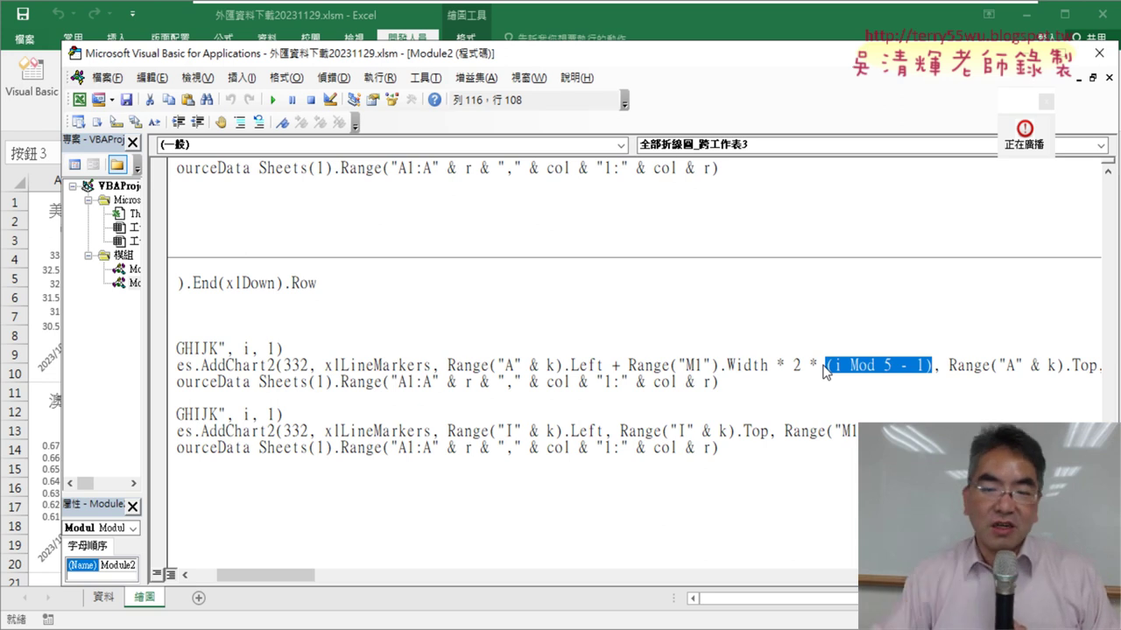
{"action": "left_click_drag", "start_coordinate": [522, 55], "coordinate": [722, 59]}
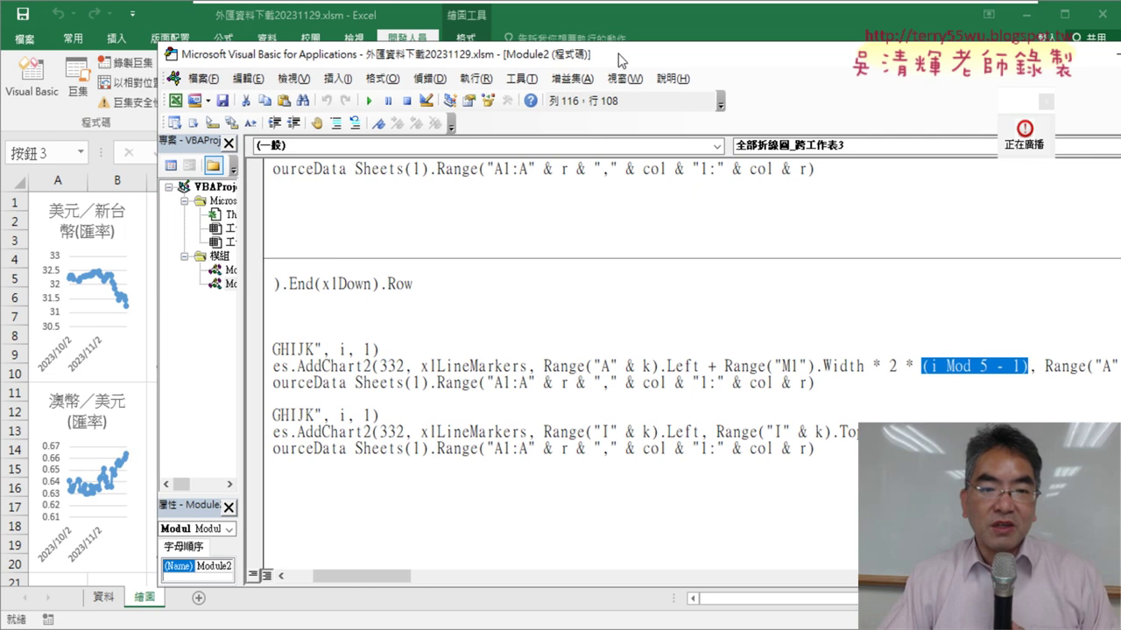
Clear and redraw the ten 繪圖 charts twice, the second time with 全部折線圖_跨工作表2.
{"action": "left_click", "coordinate": [643, 18]}
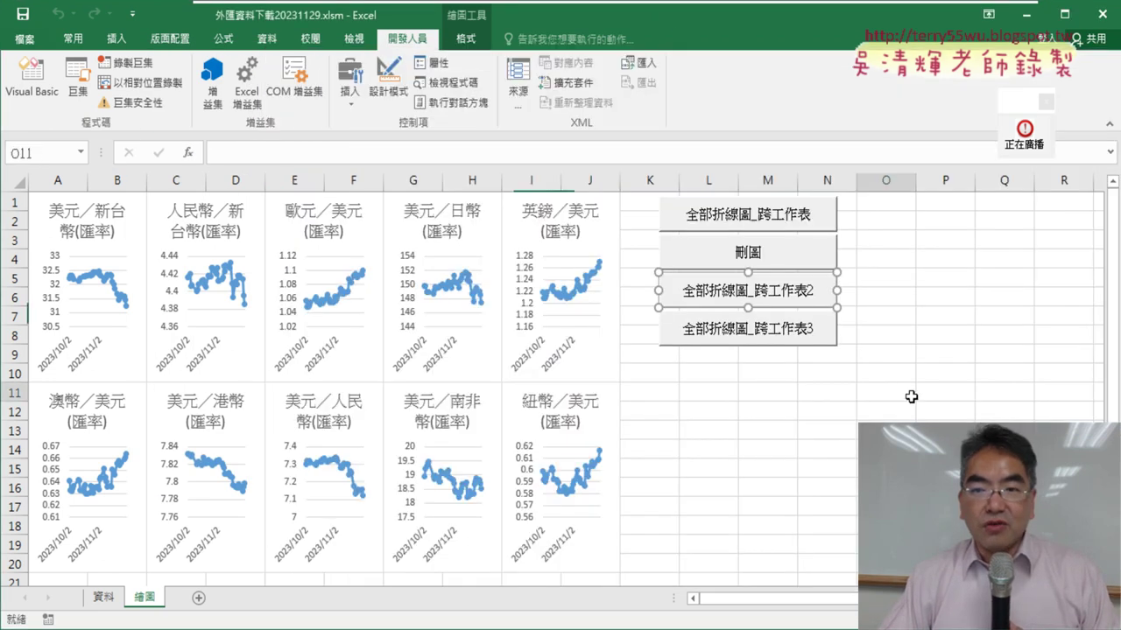
{"action": "left_click", "coordinate": [797, 256]}
{"action": "left_click", "coordinate": [775, 329]}
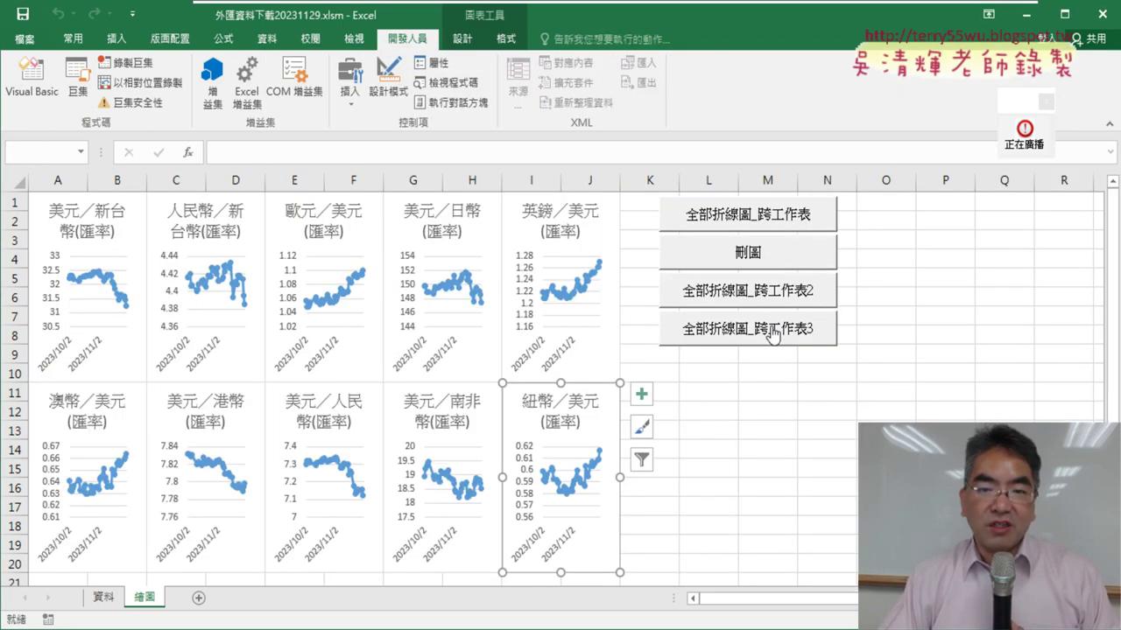
{"action": "left_click", "coordinate": [744, 252]}
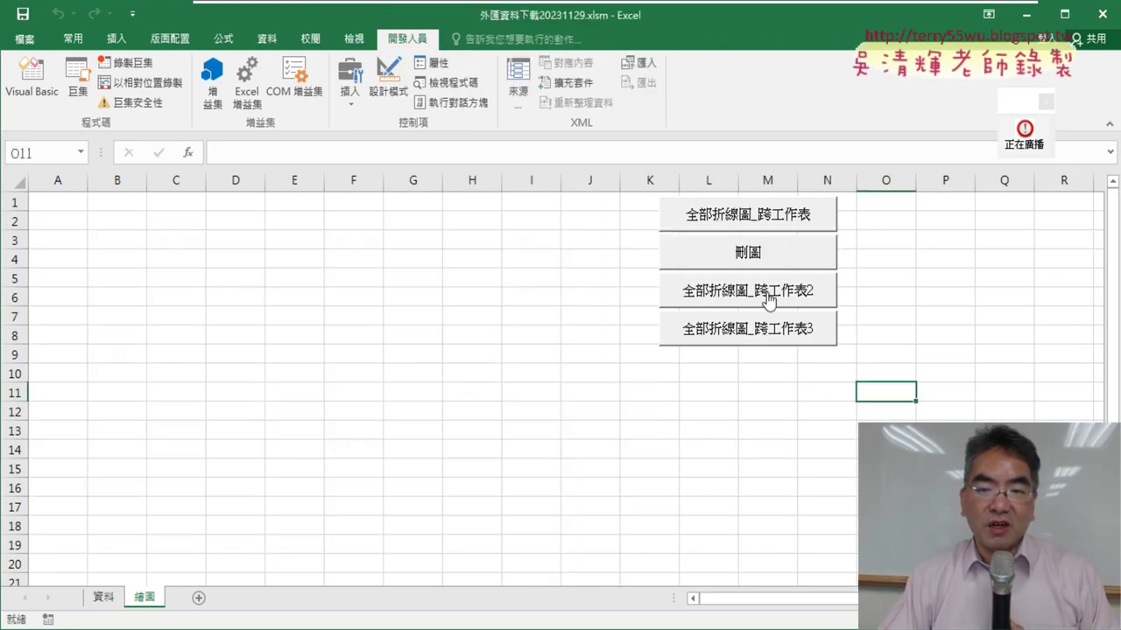
{"action": "left_click", "coordinate": [768, 297]}
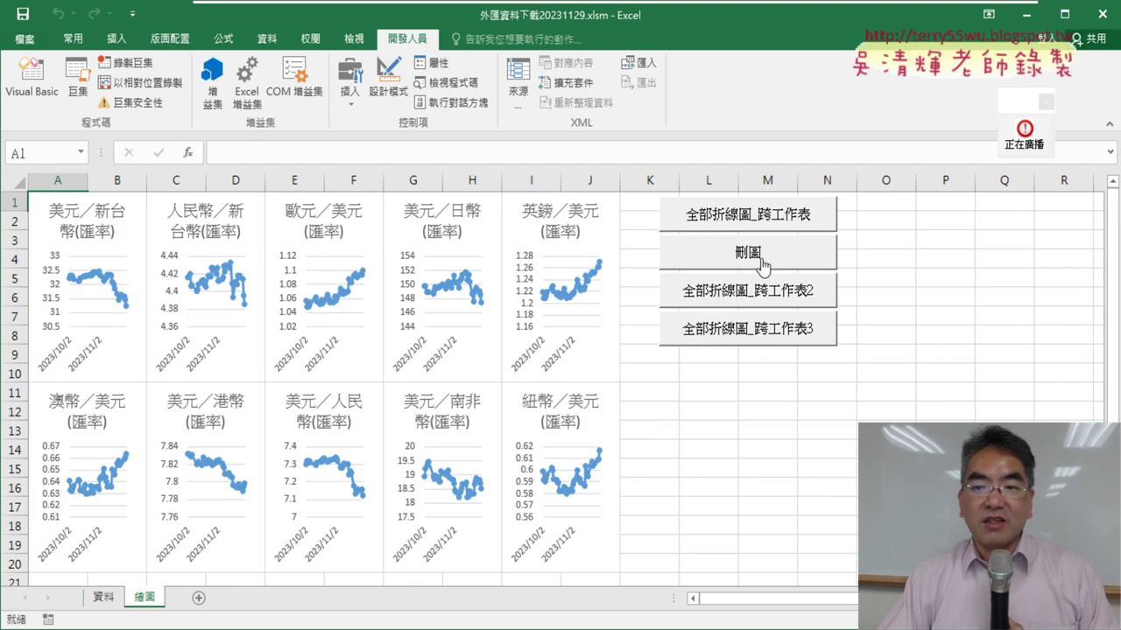
Clear the charts again, redraw them with 全部折線圖_跨工作表3, and open Visual Basic.
{"action": "left_click", "coordinate": [760, 255]}
{"action": "left_click", "coordinate": [756, 329]}
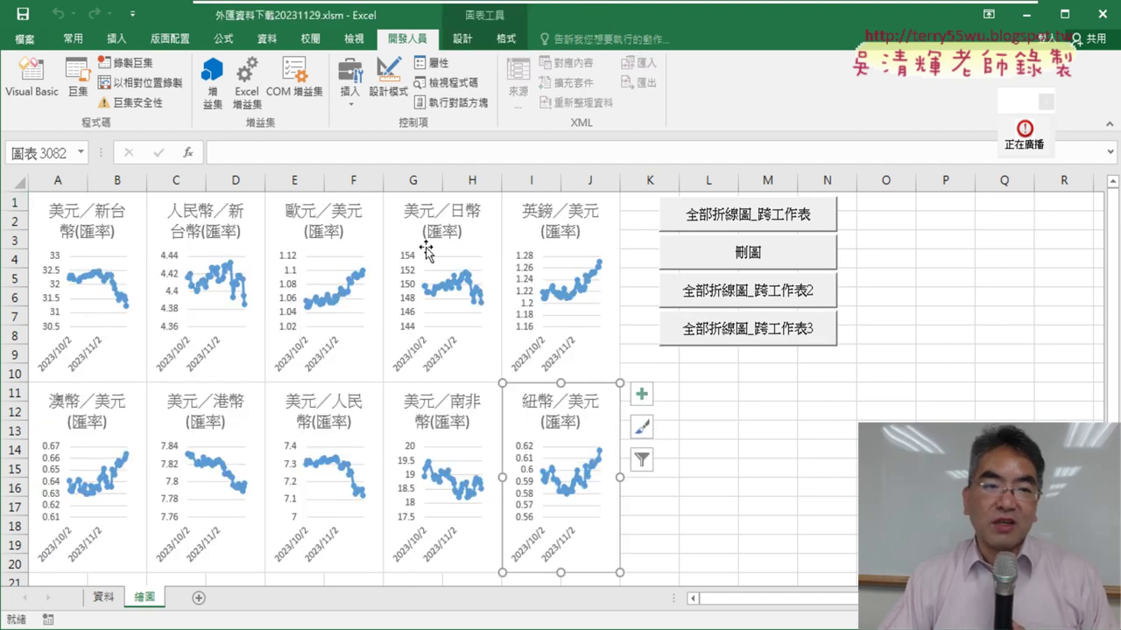
{"action": "left_click", "coordinate": [31, 79]}
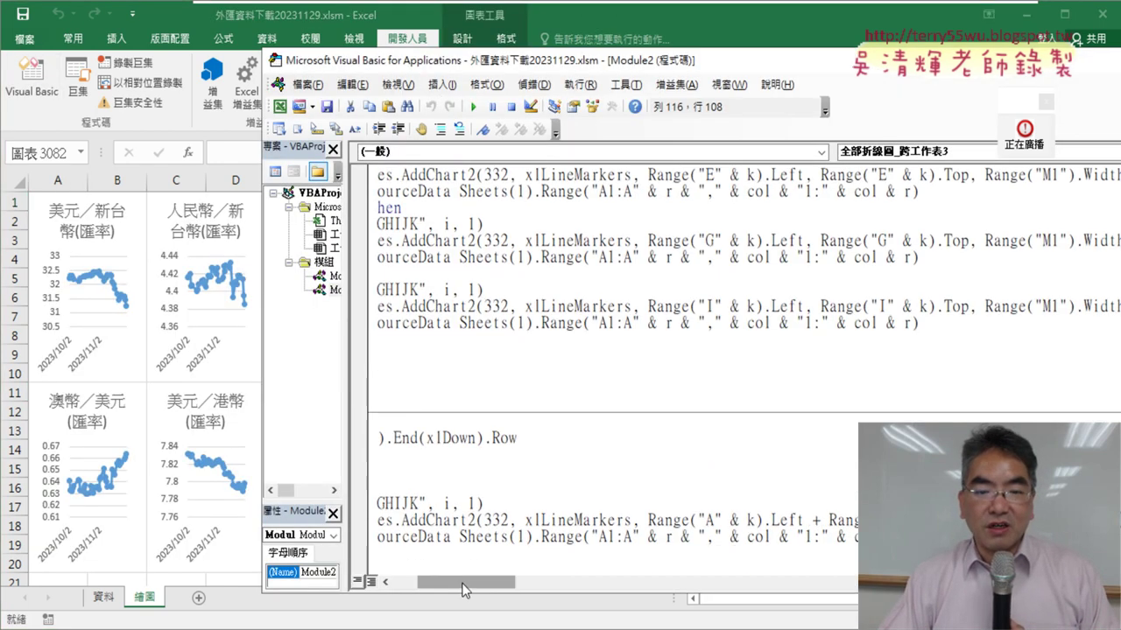
Scroll up to Sub 全部折線圖_跨工作表2 and highlight its 'i Mod 5 =' condition.
{"action": "left_click_drag", "start_coordinate": [464, 582], "coordinate": [403, 582]}
{"action": "scroll", "coordinate": [486, 259], "scroll_direction": "up", "scroll_amount": 5}
{"action": "scroll", "coordinate": [486, 260], "scroll_direction": "up", "scroll_amount": 2}
{"action": "scroll", "coordinate": [485, 259], "scroll_direction": "up", "scroll_amount": 2}
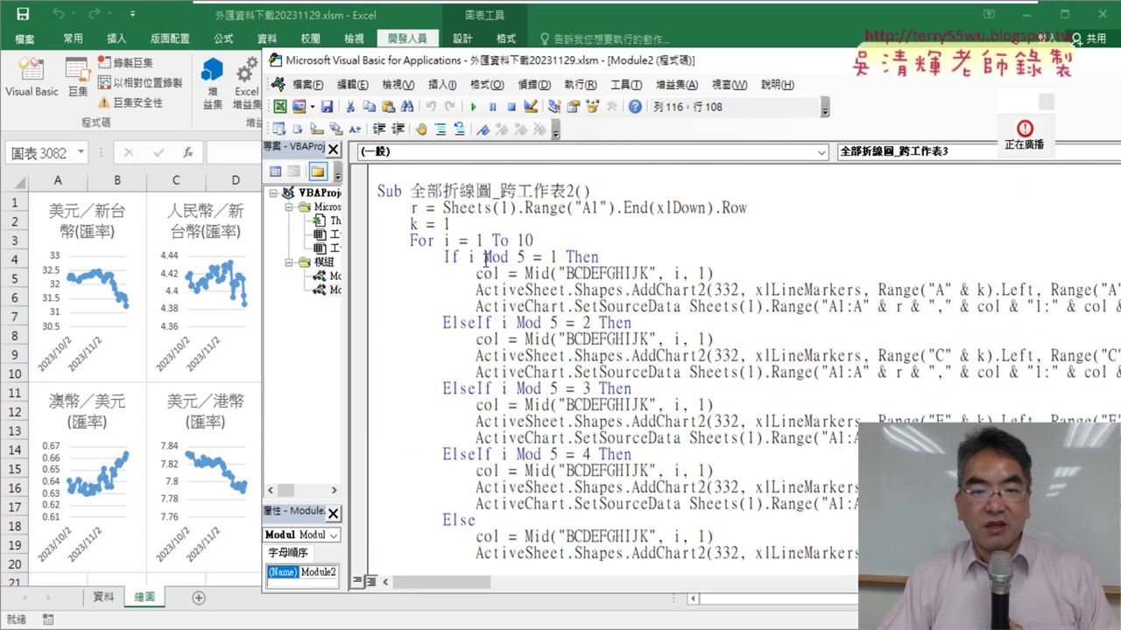
{"action": "left_click_drag", "start_coordinate": [469, 258], "coordinate": [540, 258]}
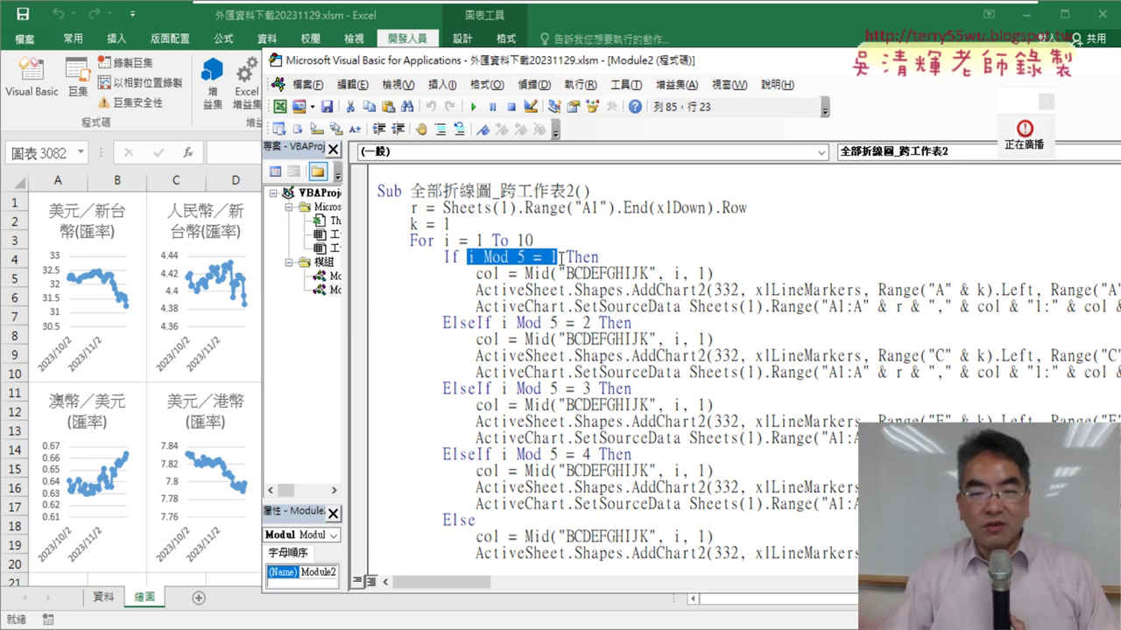
Highlight the three chart lines in 全部折線圖_跨工作表3, then Alt+Tab to the Chrome post.
{"action": "scroll", "coordinate": [560, 257], "scroll_direction": "down", "scroll_amount": 5}
{"action": "scroll", "coordinate": [561, 259], "scroll_direction": "down", "scroll_amount": 2}
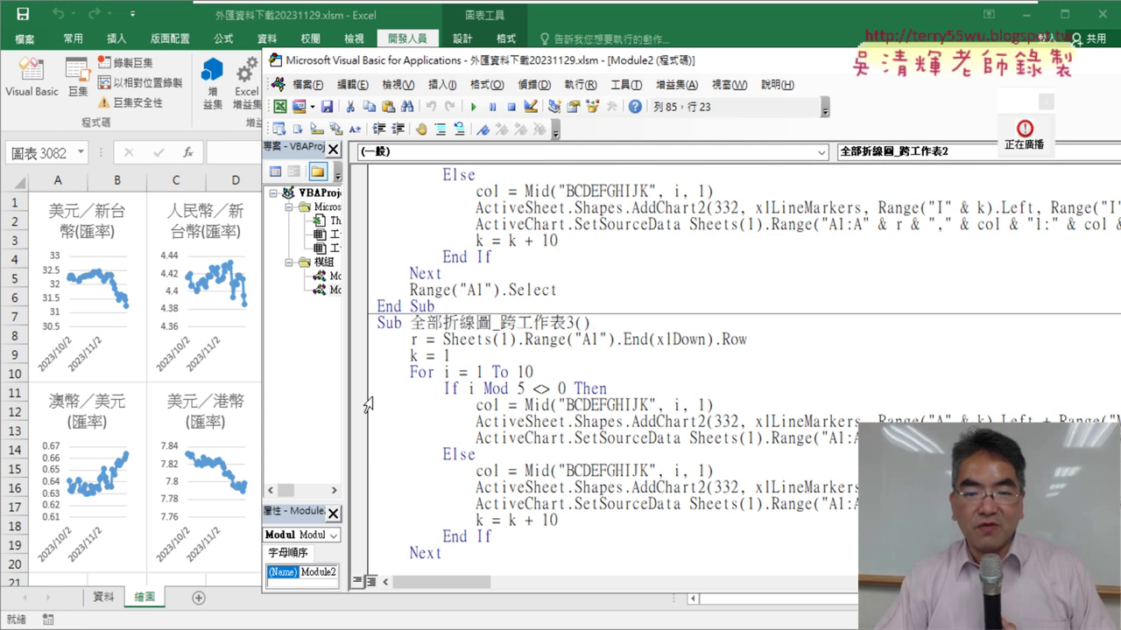
{"action": "left_click_drag", "start_coordinate": [368, 404], "coordinate": [372, 448]}
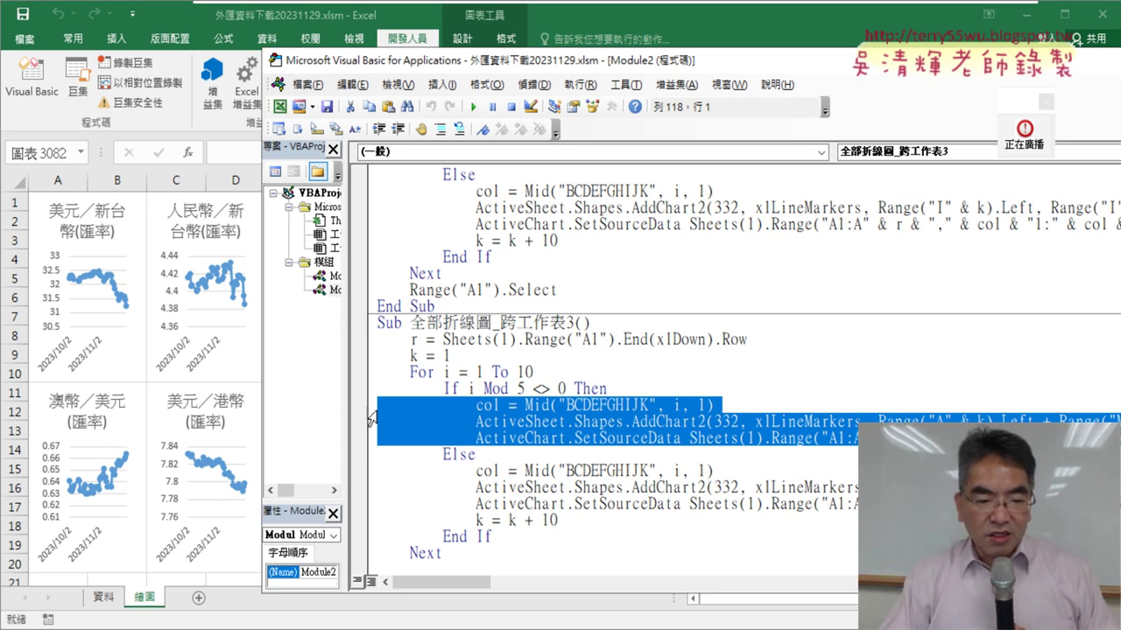
{"action": "key", "text": "alt+Tab"}
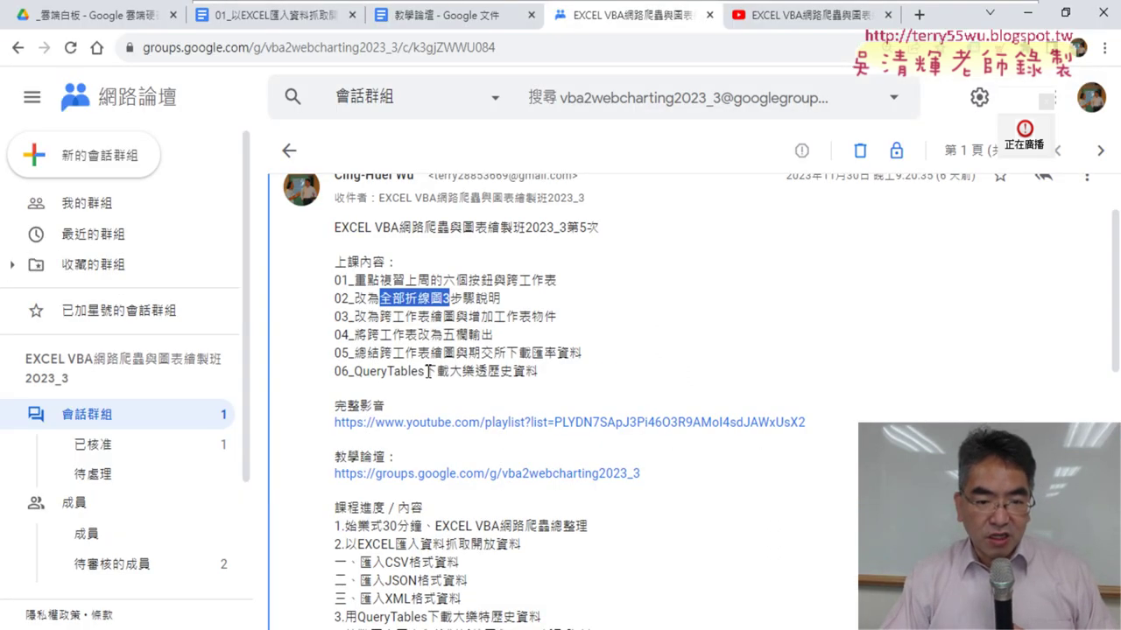
Highlight '下載大樂透歷史資料' and 'QueryTables' in item 06, then go to the Drive 雲端白板 tab.
{"action": "left_click_drag", "start_coordinate": [425, 371], "coordinate": [544, 371]}
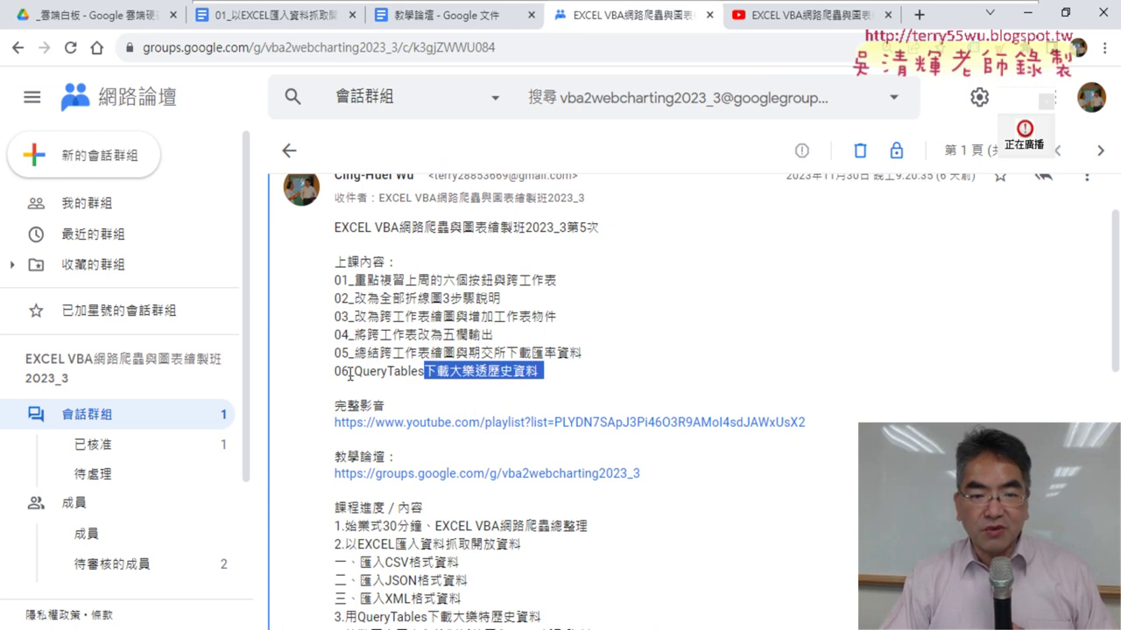
{"action": "left_click_drag", "start_coordinate": [354, 371], "coordinate": [422, 371]}
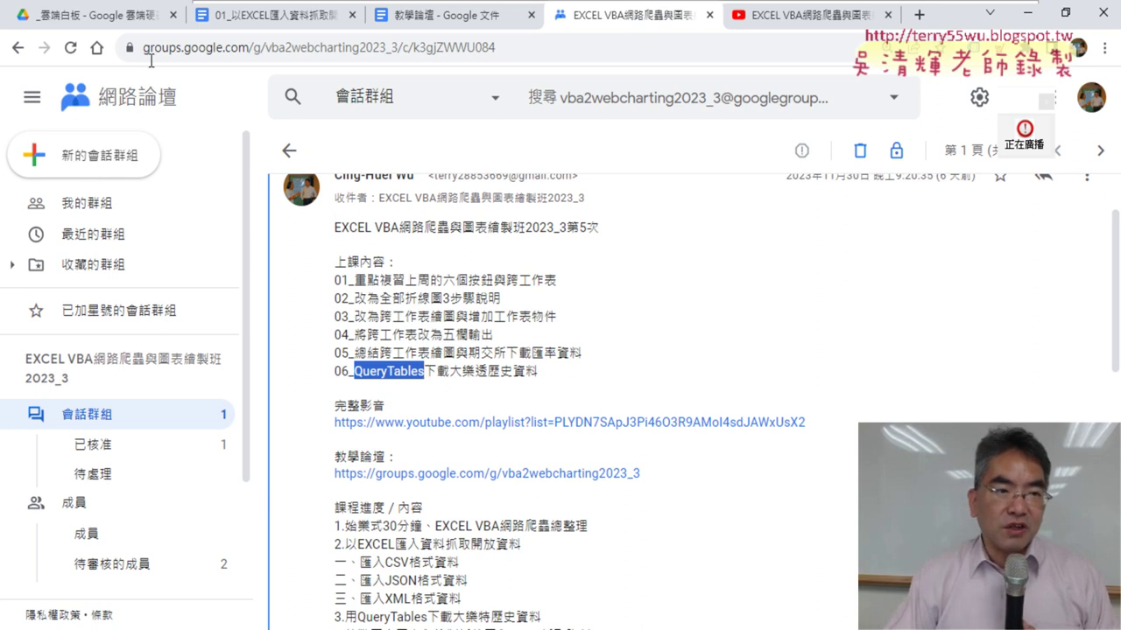
{"action": "left_click", "coordinate": [114, 19]}
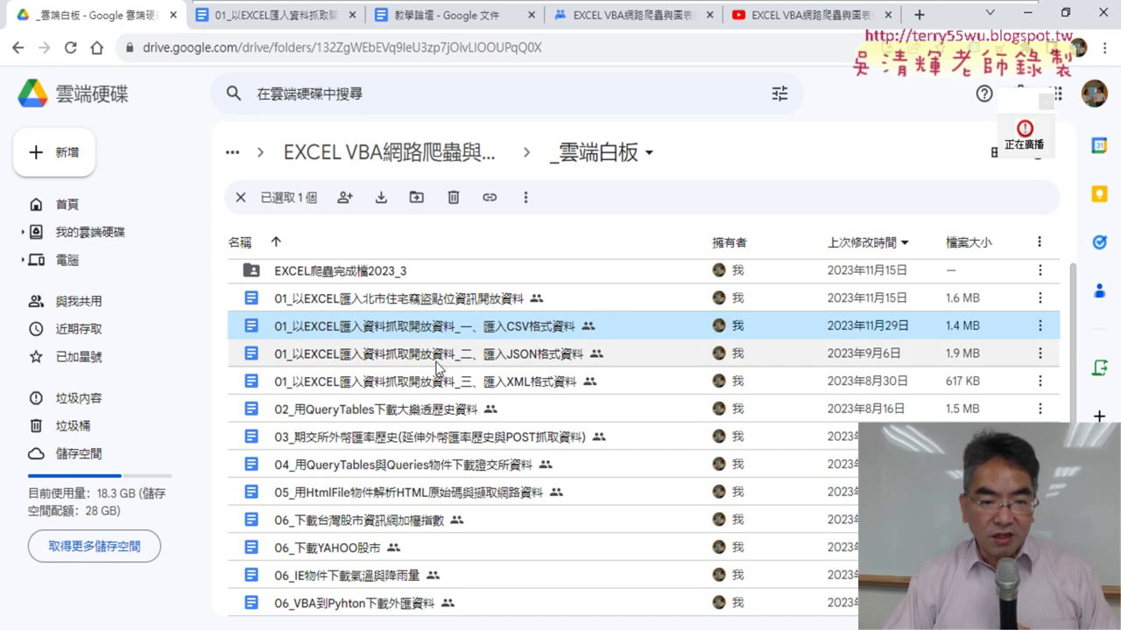
Open 02_用QueryTables下載大樂透歷史資料 and follow its lotto-8.com link in a new tab.
{"action": "double_click", "coordinate": [428, 412]}
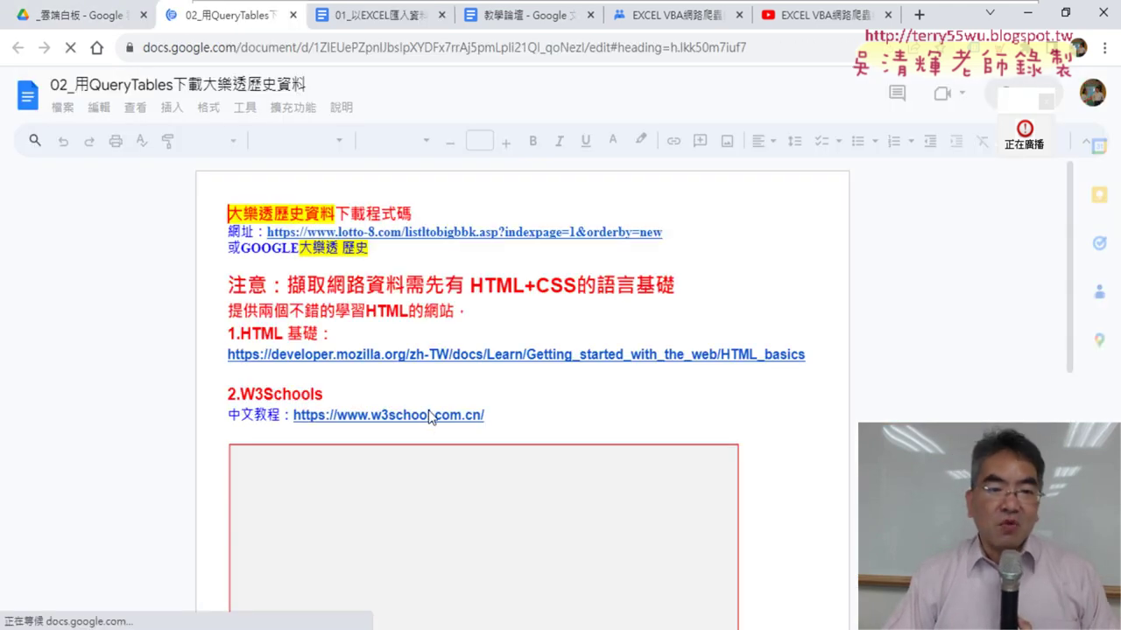
{"action": "left_click", "coordinate": [454, 234]}
{"action": "left_click", "coordinate": [405, 257]}
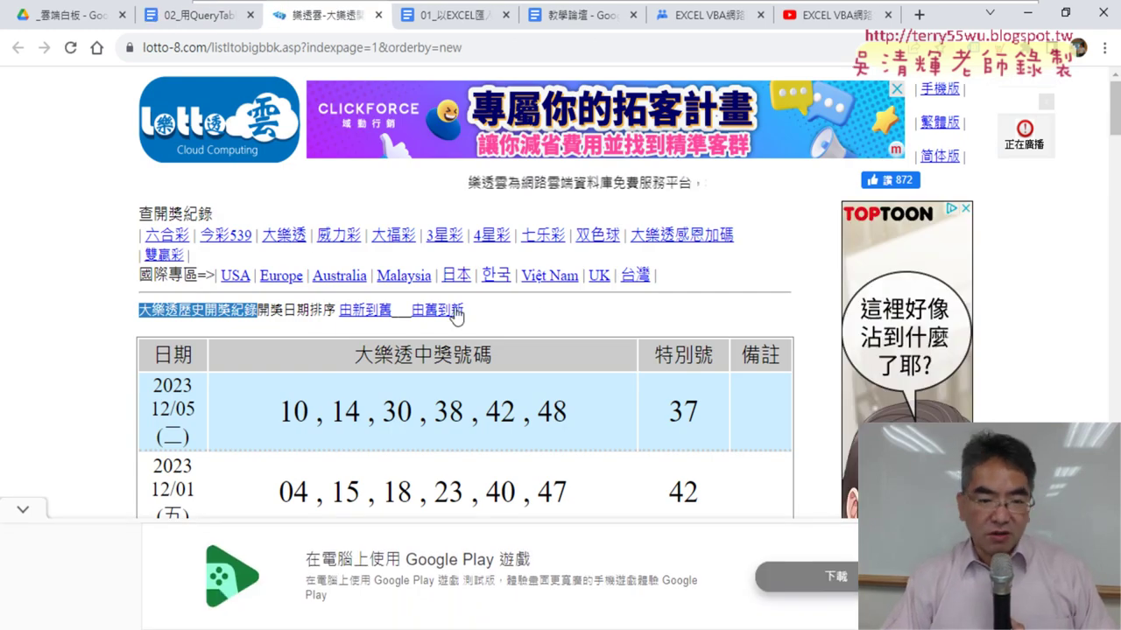
Highlight the '?indexpage=1&orderby=new' parameters in the lotto-8.com address.
{"action": "left_click", "coordinate": [529, 51]}
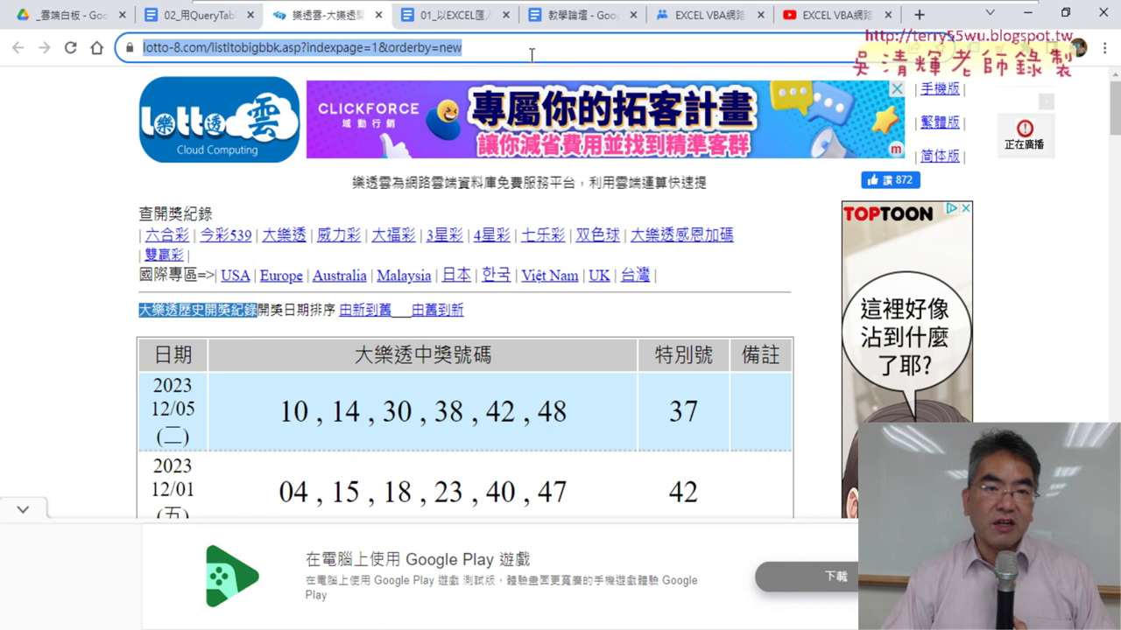
{"action": "left_click", "coordinate": [377, 49]}
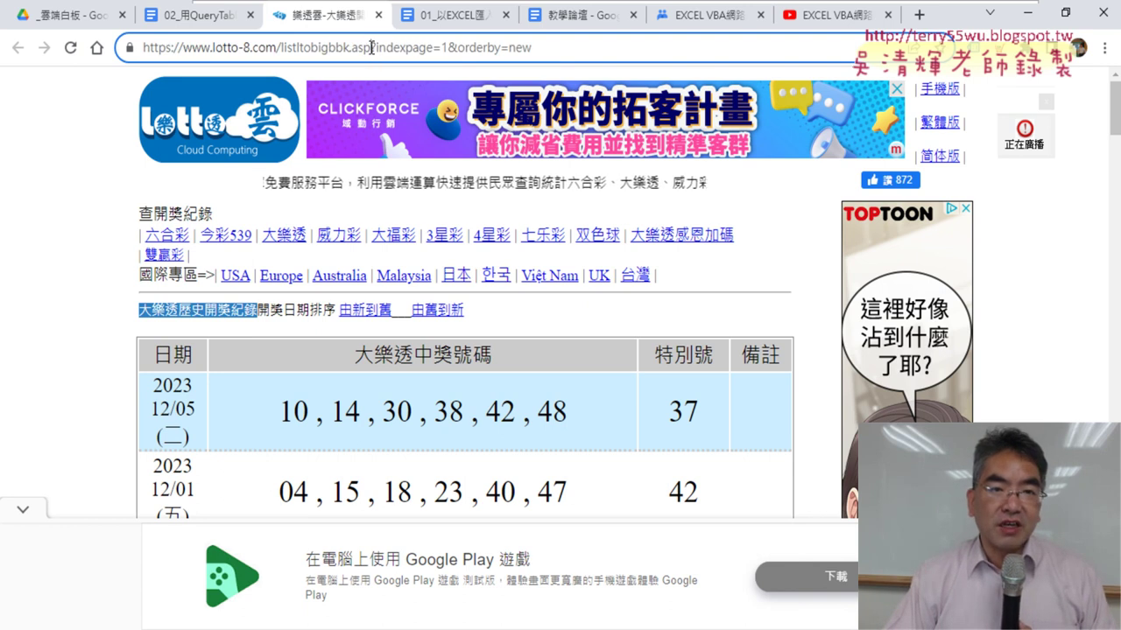
{"action": "left_click_drag", "start_coordinate": [373, 50], "coordinate": [555, 52]}
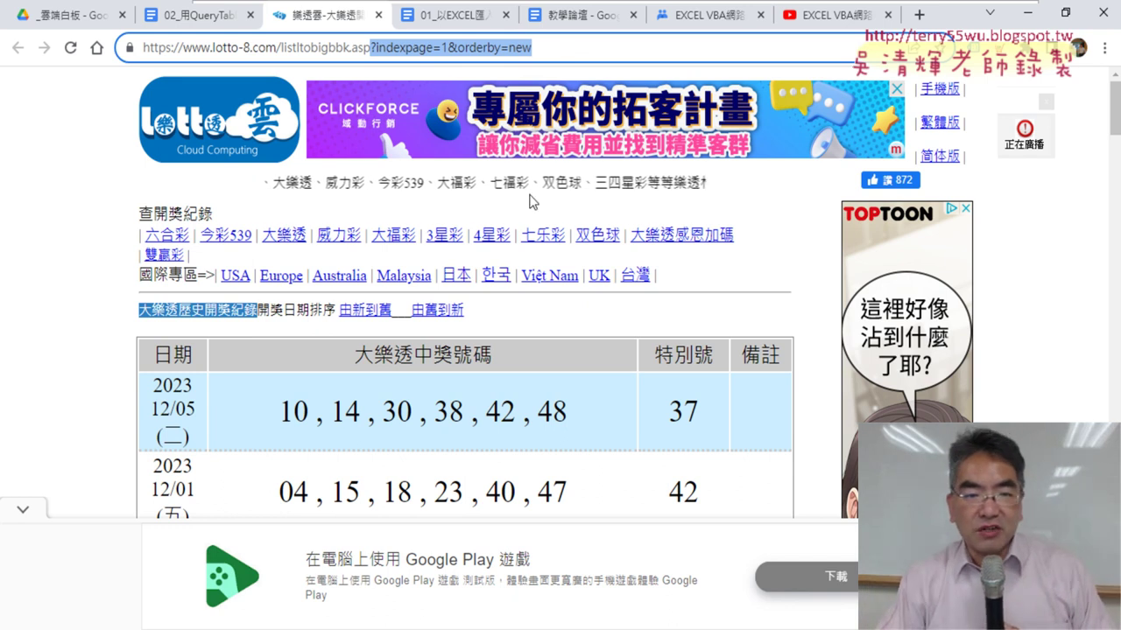
Scroll to the page bottom and highlight the result page links 1 through 72.
{"action": "scroll", "coordinate": [261, 228], "scroll_direction": "down", "scroll_amount": 1}
{"action": "scroll", "coordinate": [261, 227], "scroll_direction": "down", "scroll_amount": 8}
{"action": "scroll", "coordinate": [261, 230], "scroll_direction": "down", "scroll_amount": 7}
{"action": "scroll", "coordinate": [260, 231], "scroll_direction": "down", "scroll_amount": 8}
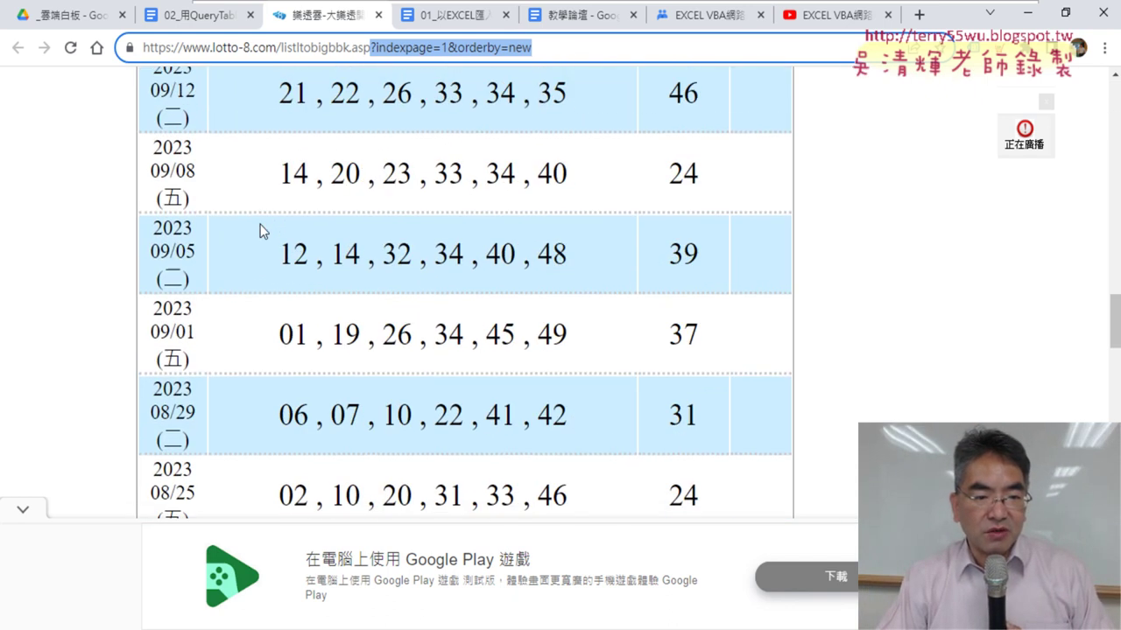
{"action": "scroll", "coordinate": [261, 230], "scroll_direction": "down", "scroll_amount": 10}
{"action": "scroll", "coordinate": [260, 230], "scroll_direction": "down", "scroll_amount": 2}
{"action": "left_click_drag", "start_coordinate": [410, 261], "coordinate": [145, 213]}
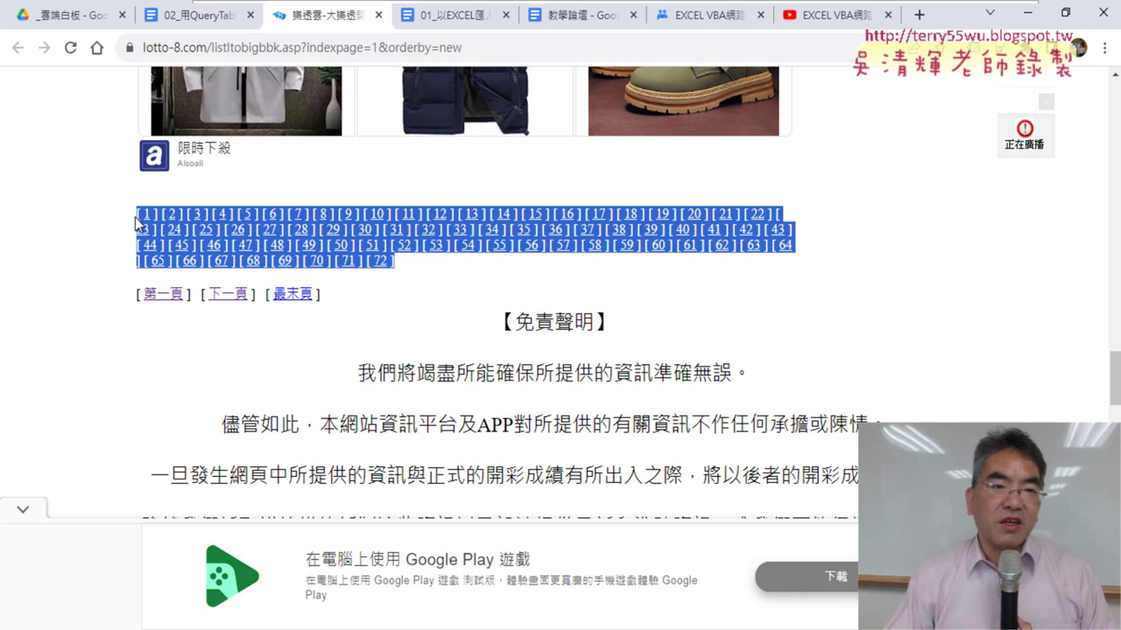
Highlight 'asp' in the page address, then stop the screen broadcast in EVO.
{"action": "left_click", "coordinate": [313, 46]}
{"action": "left_click", "coordinate": [311, 47]}
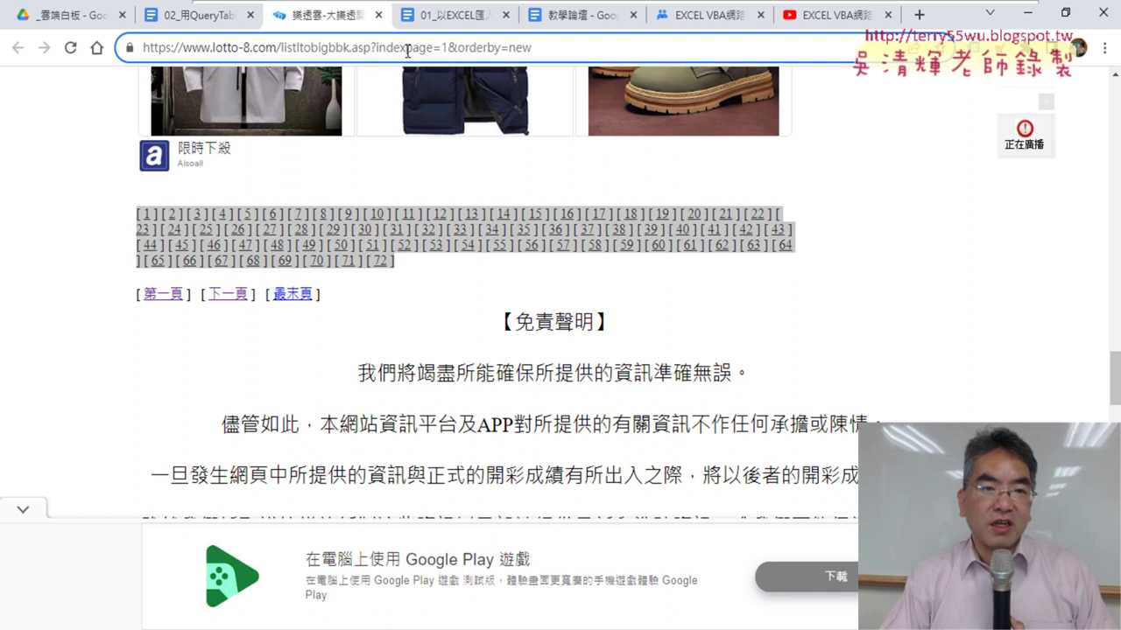
{"action": "left_click_drag", "start_coordinate": [371, 51], "coordinate": [350, 54]}
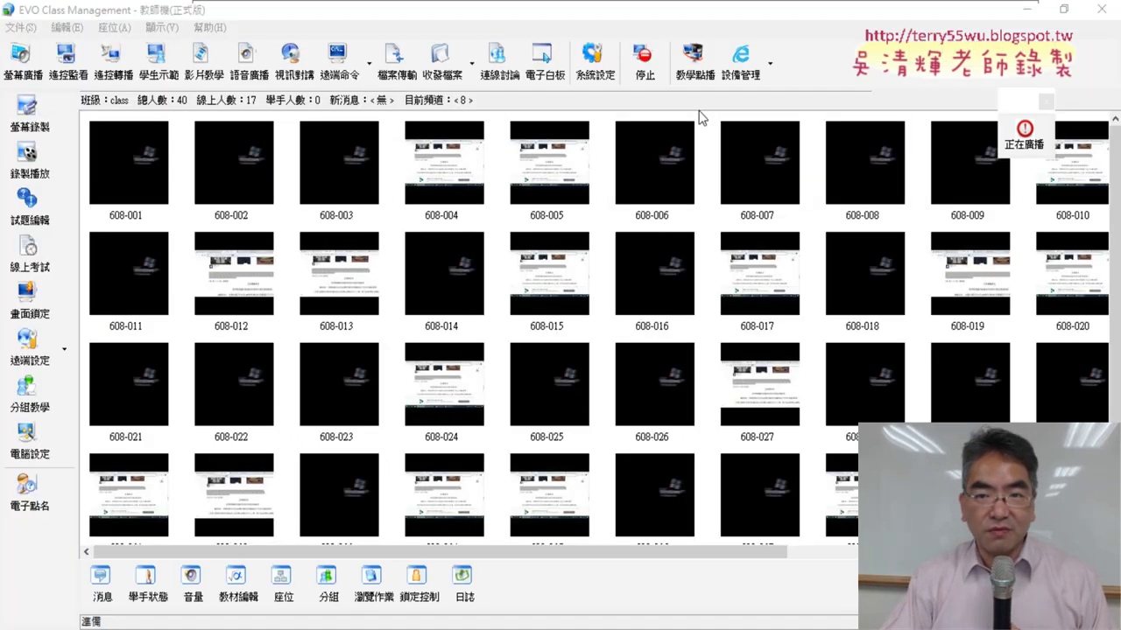
{"action": "left_click", "coordinate": [645, 61]}
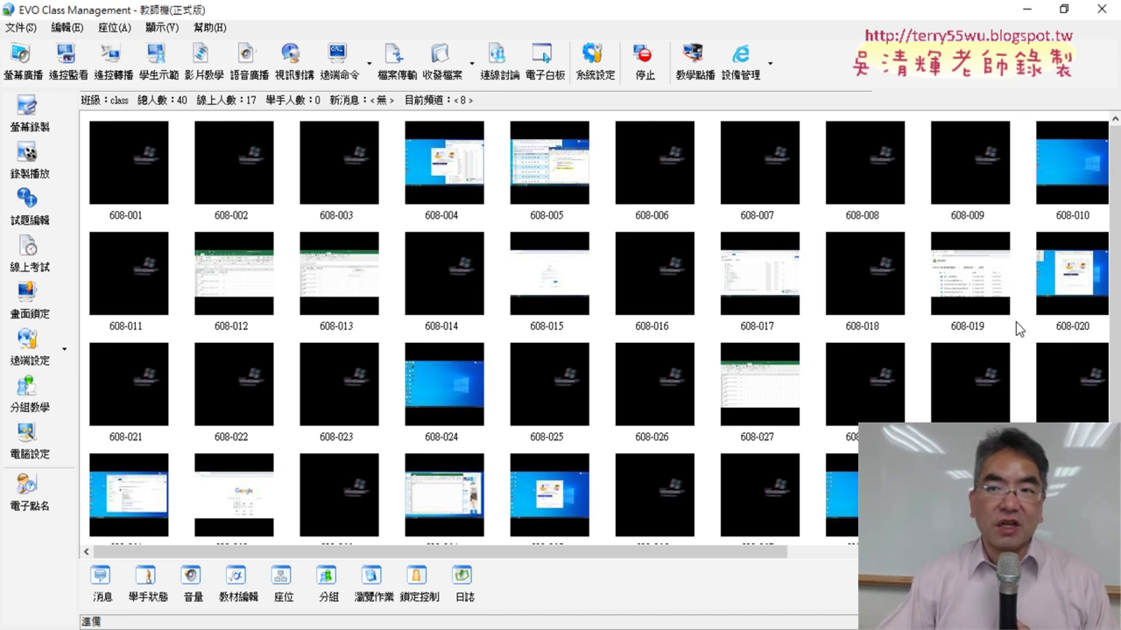
Minimize EVO Class Management and return to Chrome's Google Drive 雲端白板 tab.
{"action": "left_click", "coordinate": [1027, 8]}
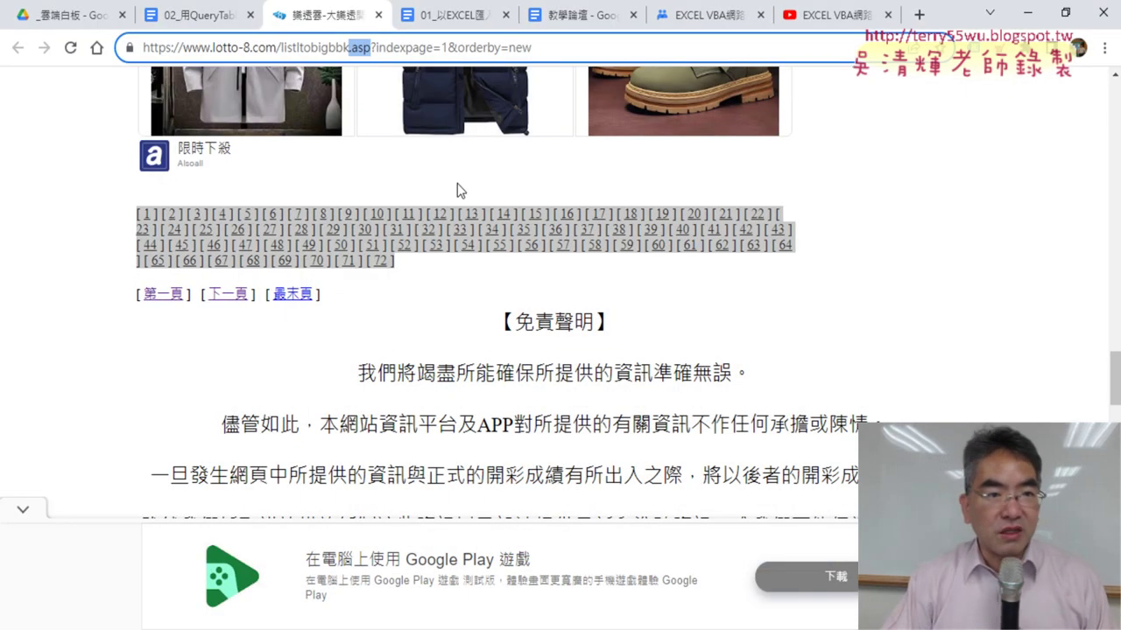
{"action": "left_click", "coordinate": [75, 16]}
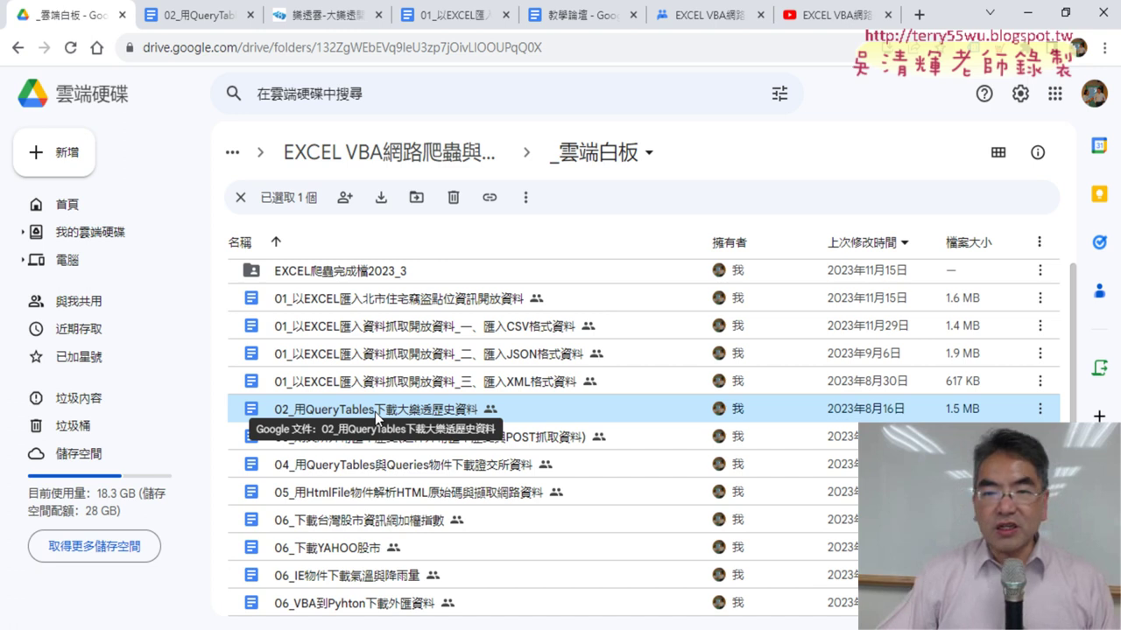
Pass through the lotto-8 tab to the 02_用QueryTables lesson doc and dismiss the link popup.
{"action": "left_click", "coordinate": [322, 18]}
{"action": "left_click", "coordinate": [193, 18]}
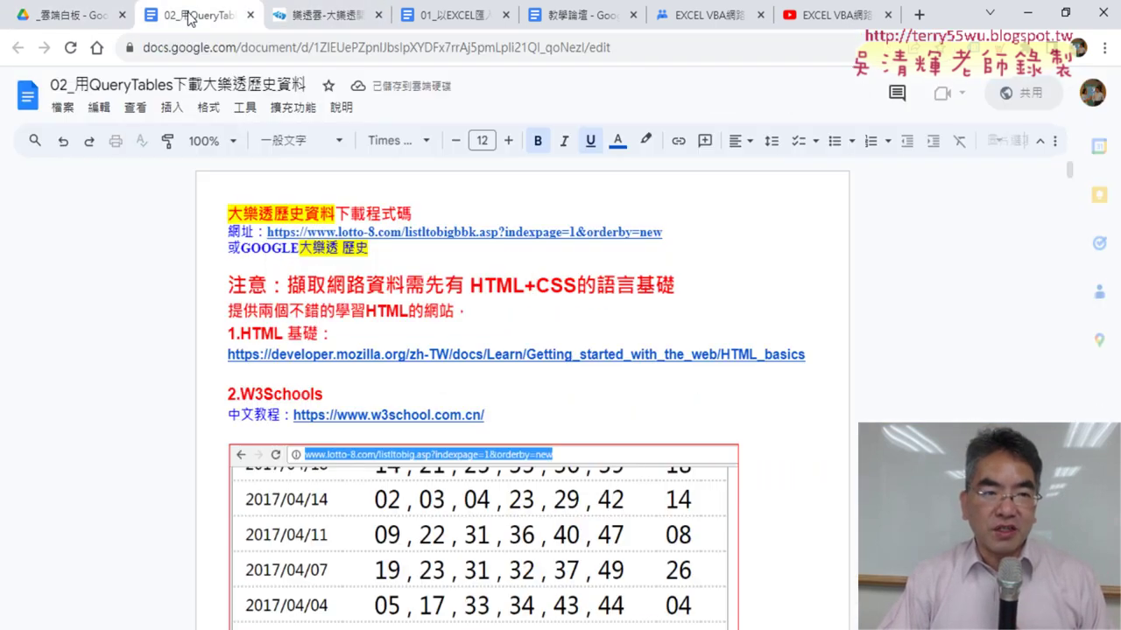
{"action": "left_click", "coordinate": [150, 315]}
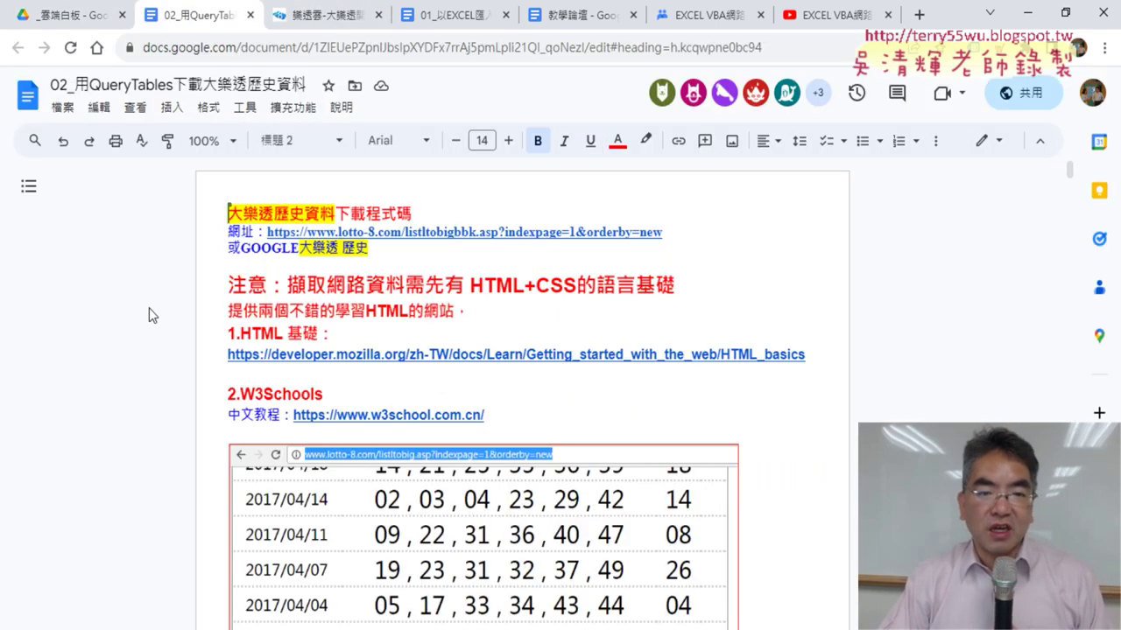